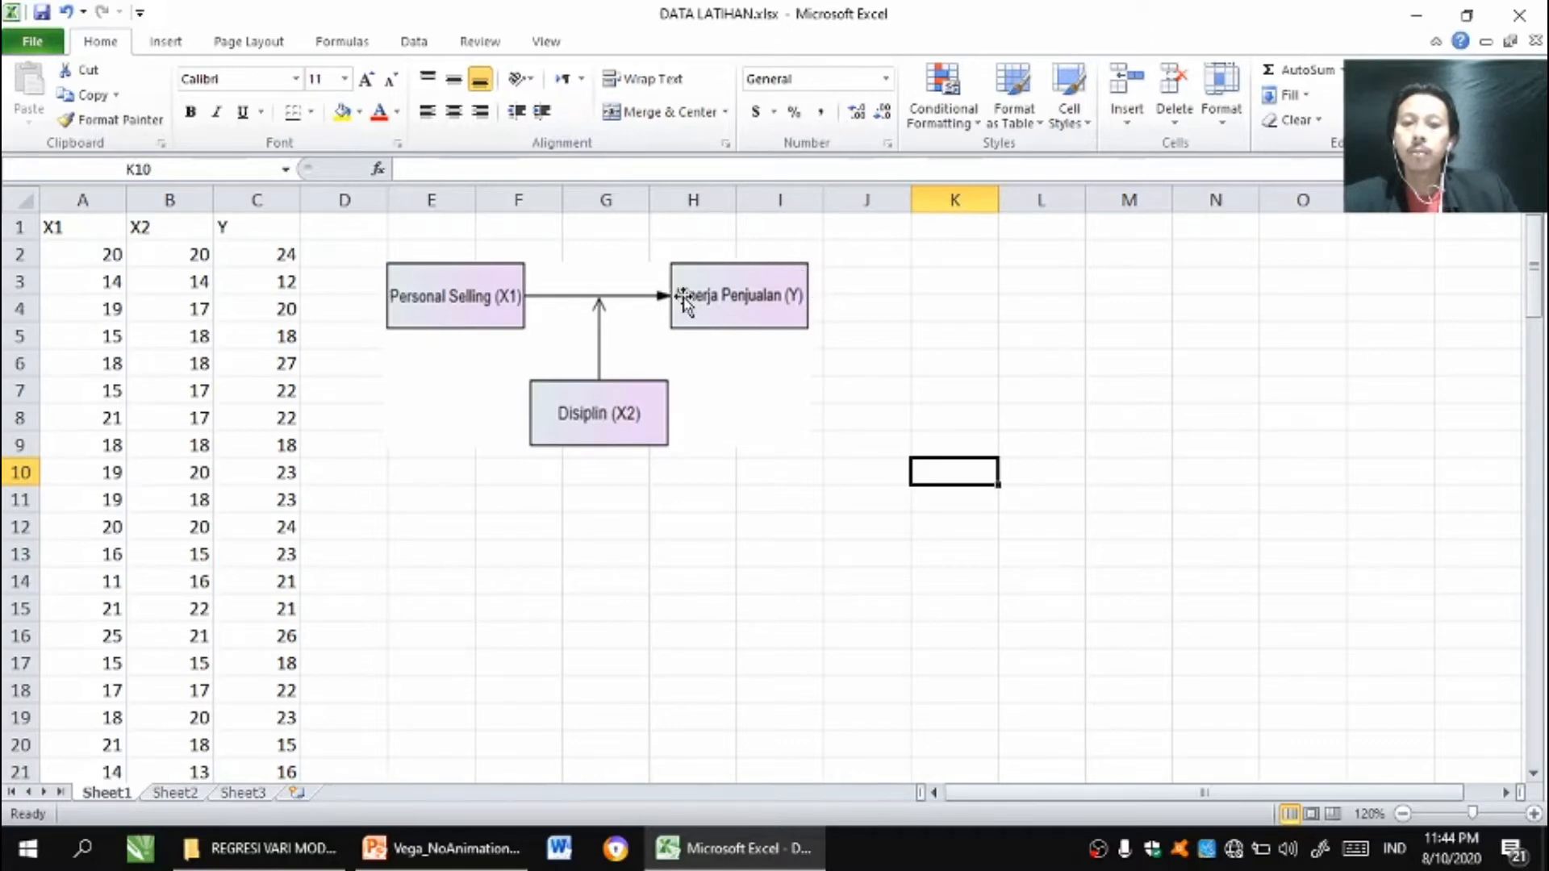
Review the X1, X2 and Y data in the worksheet by selecting rows 2 to 21 of each column in turn
{"action": "left_click_drag", "start_coordinate": [97, 255], "coordinate": [86, 775]}
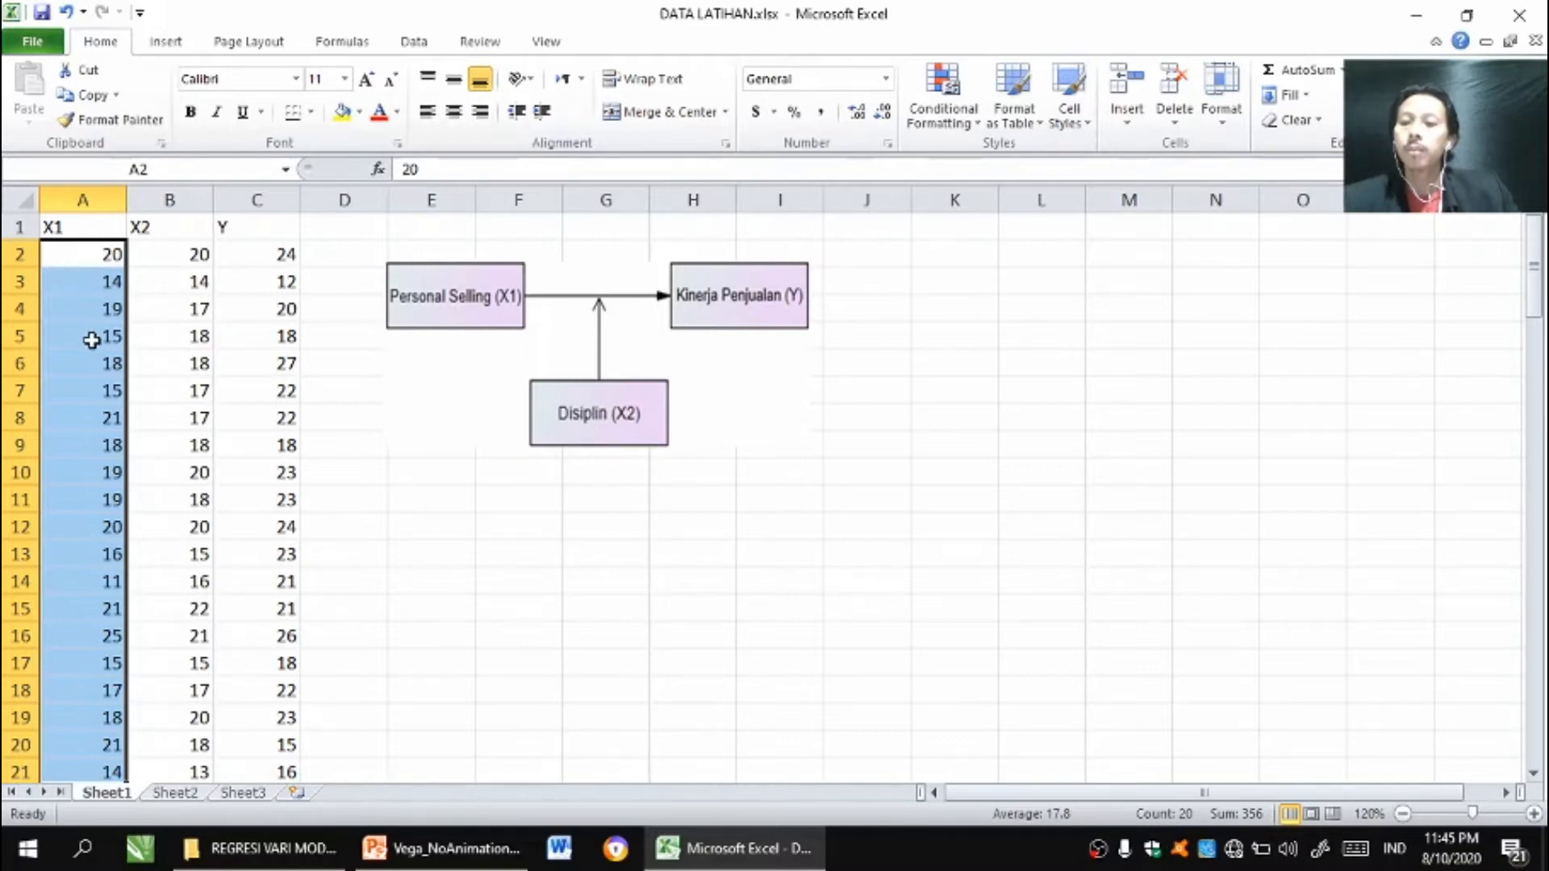
{"action": "left_click_drag", "start_coordinate": [156, 252], "coordinate": [182, 772]}
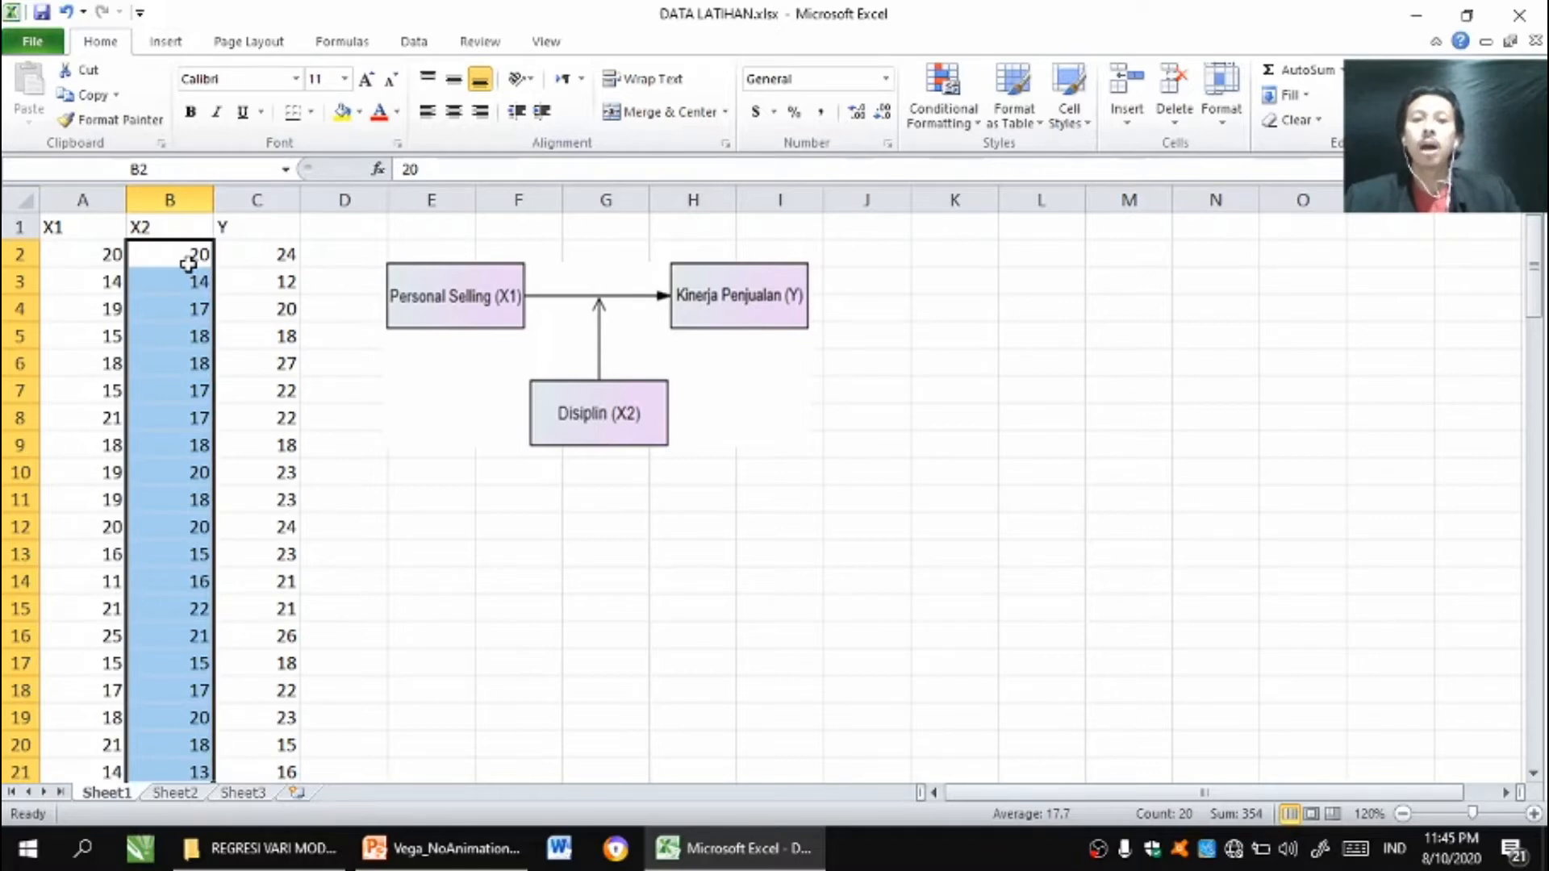
{"action": "left_click_drag", "start_coordinate": [267, 254], "coordinate": [273, 771]}
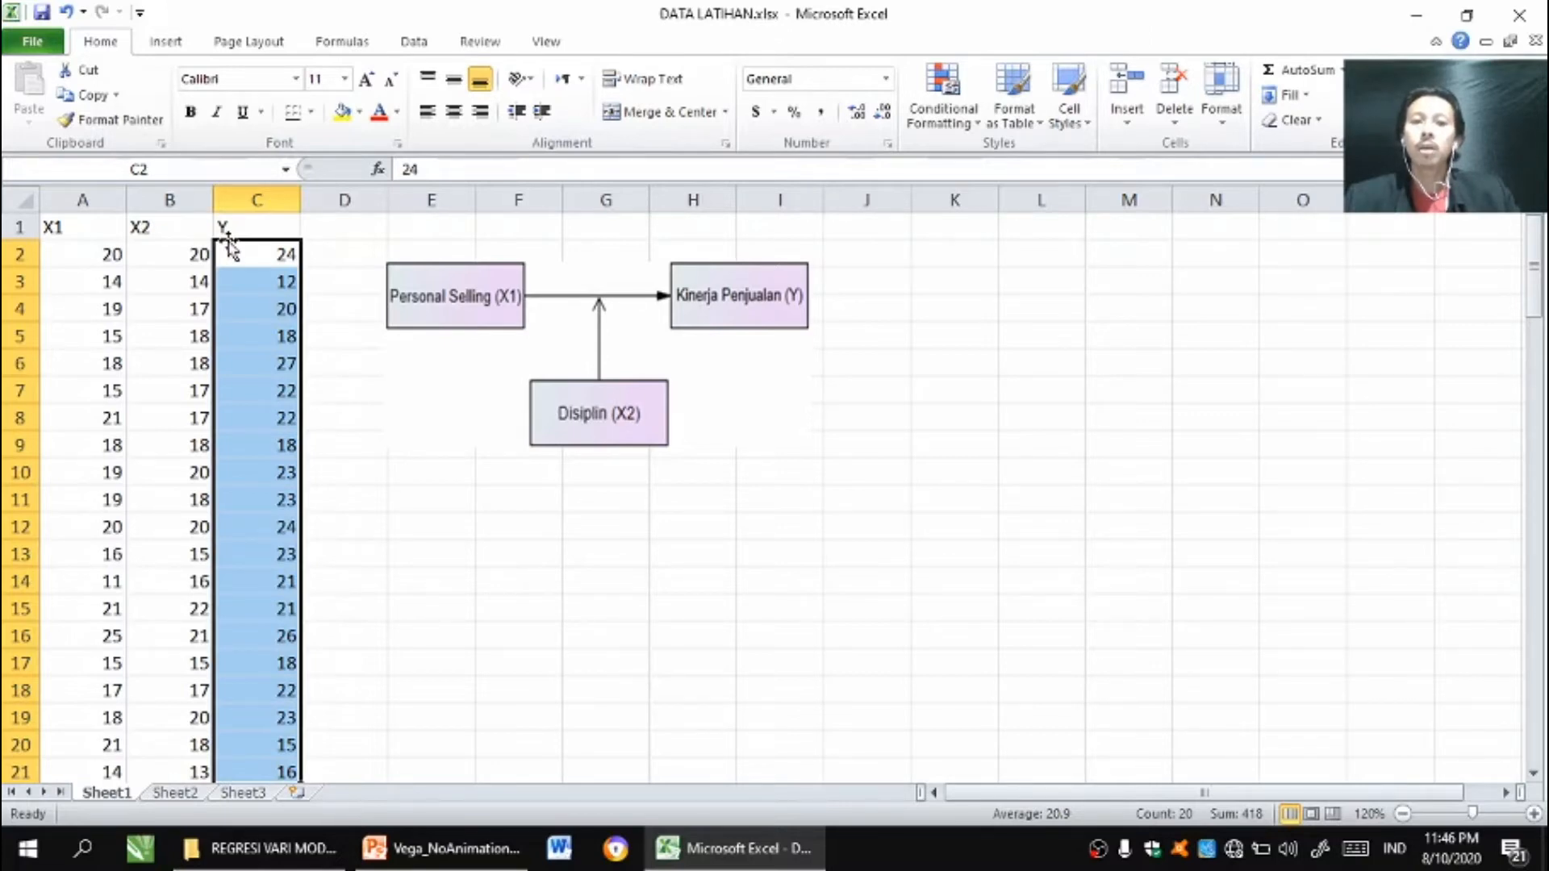
Launch IBM SPSS Statistics 23 and dismiss its startup dialog to reach an empty dataset
{"action": "left_click", "coordinate": [82, 851]}
{"action": "type", "text": "spss"}
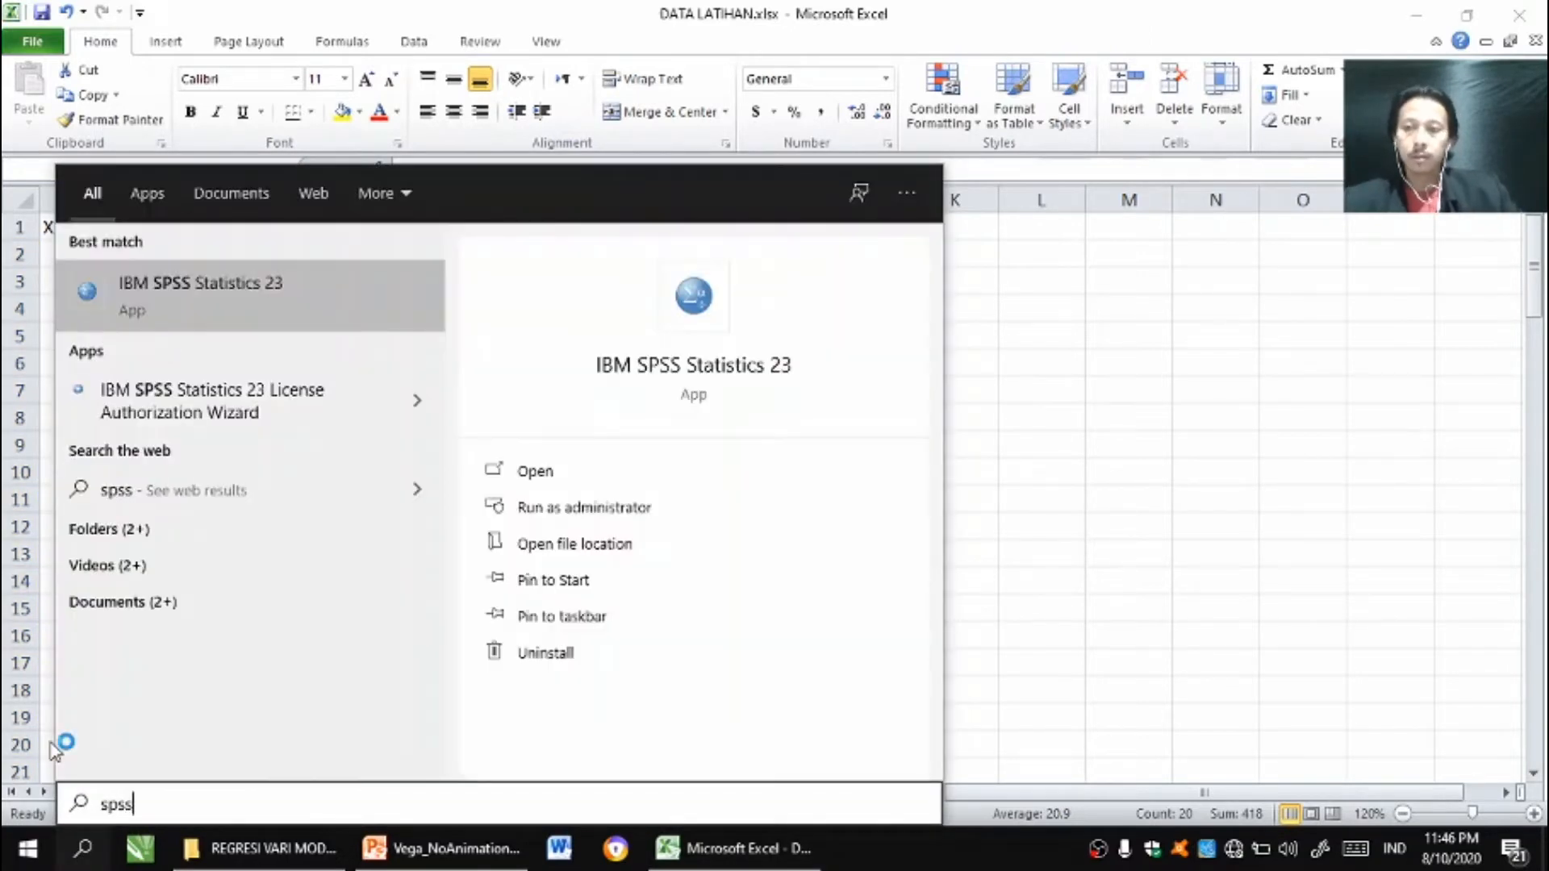
{"action": "key", "text": "Return"}
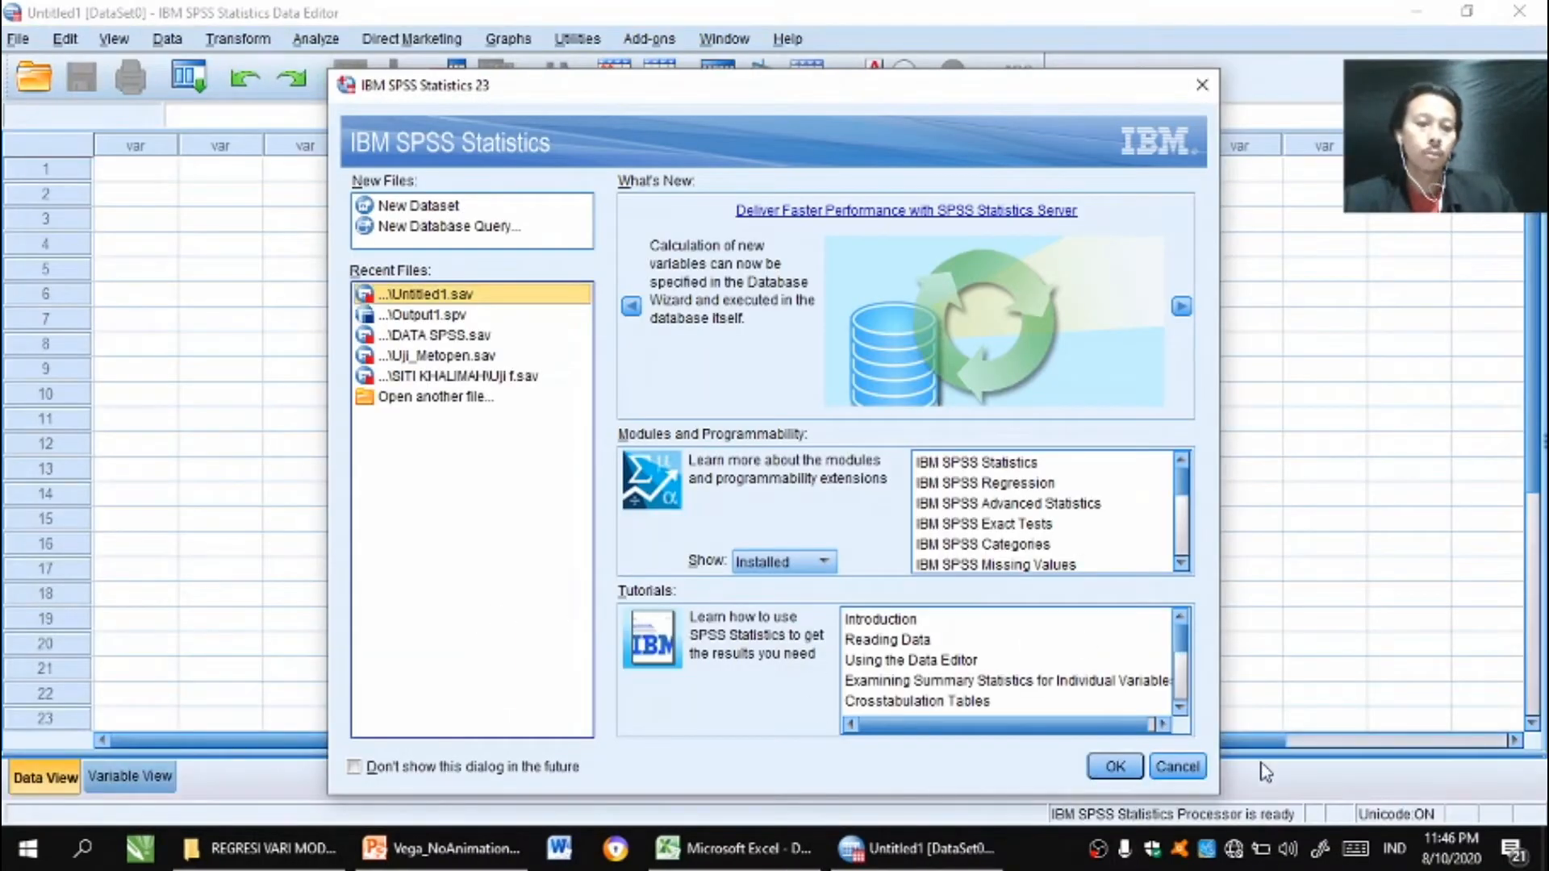
{"action": "left_click", "coordinate": [1197, 773]}
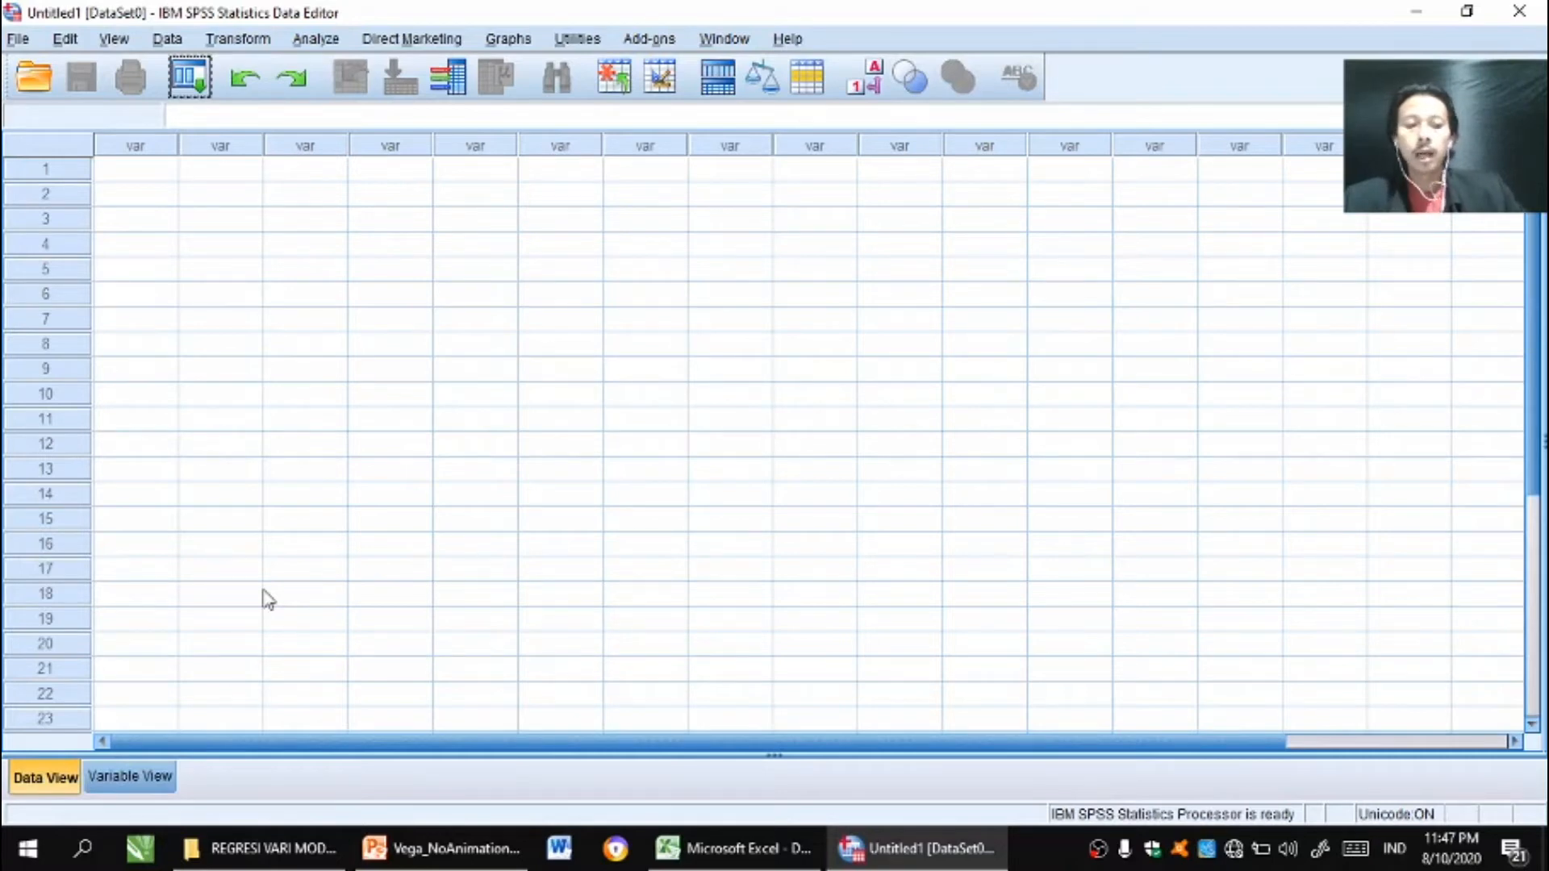
Define three variables named X1, X2 and Y in the dataset's Variable View
{"action": "left_click", "coordinate": [131, 778]}
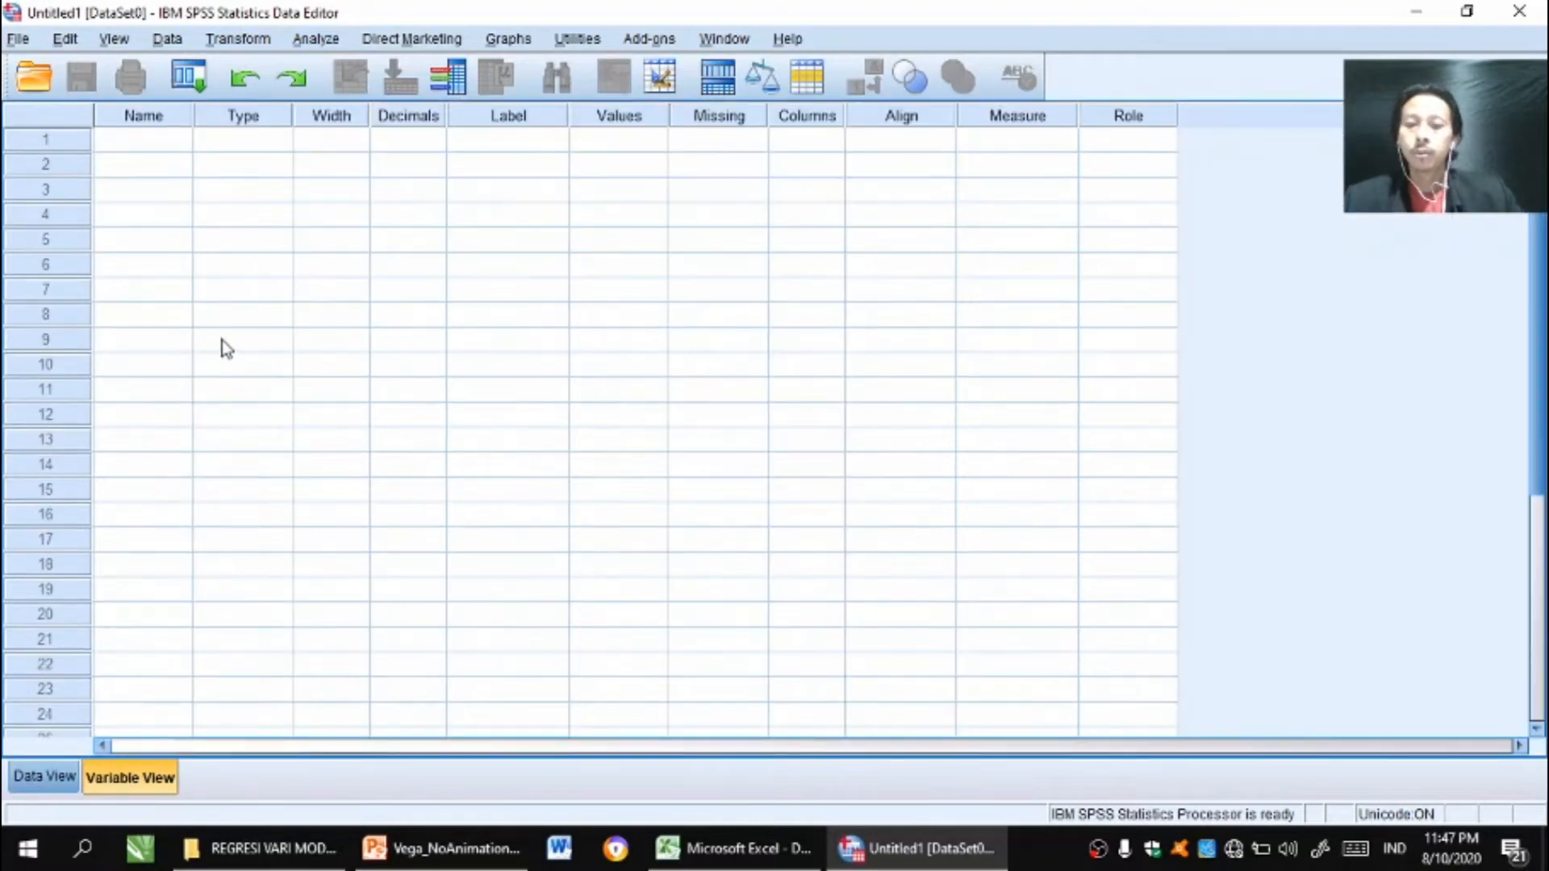
{"action": "left_click", "coordinate": [145, 144]}
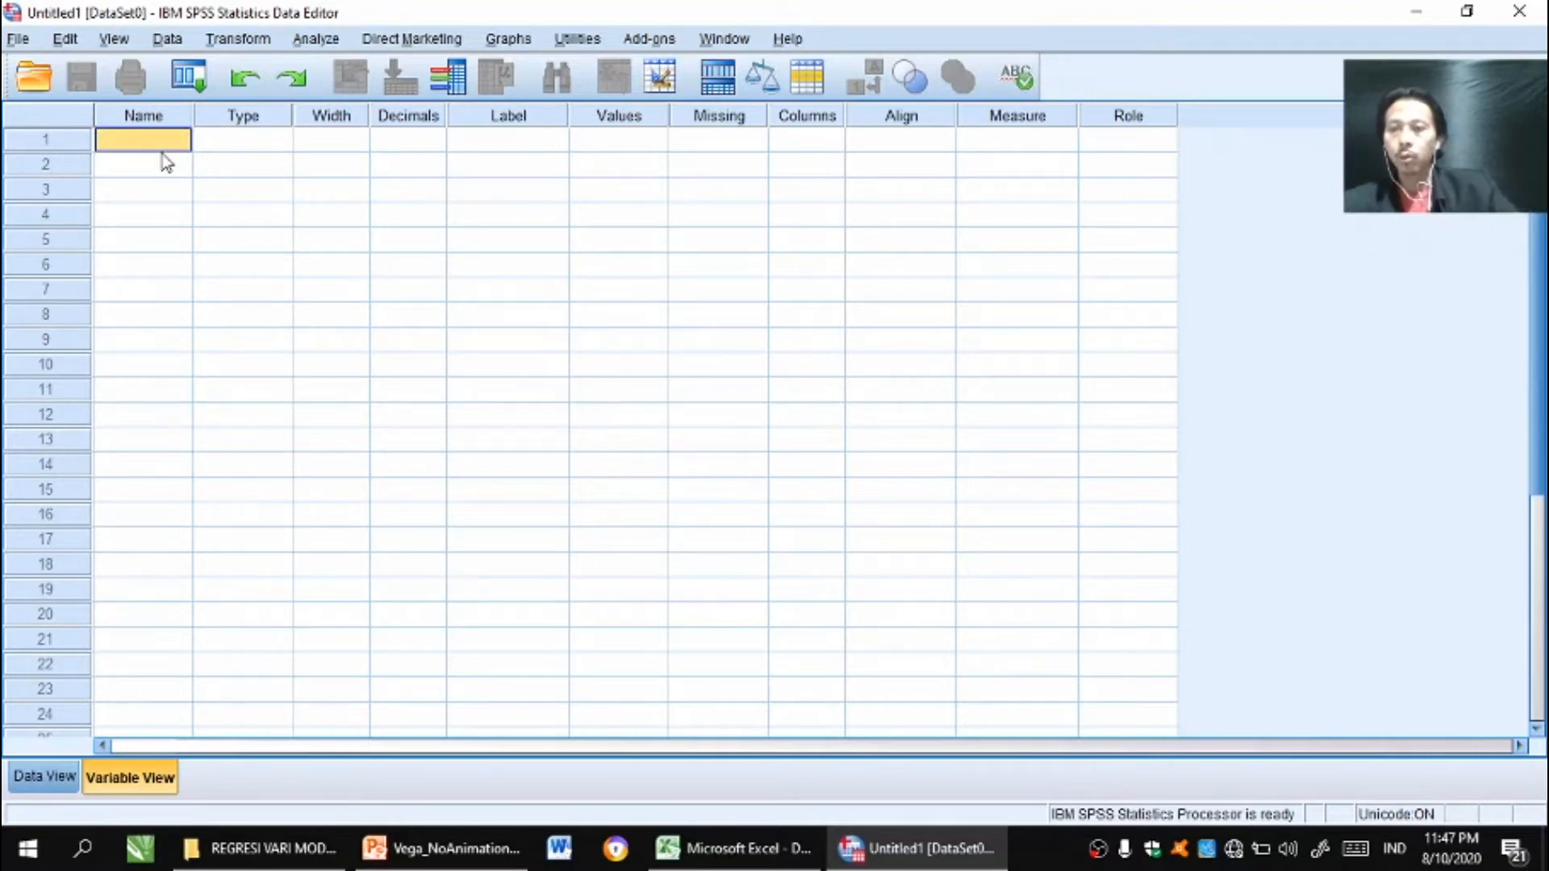
{"action": "type", "text": "x"}
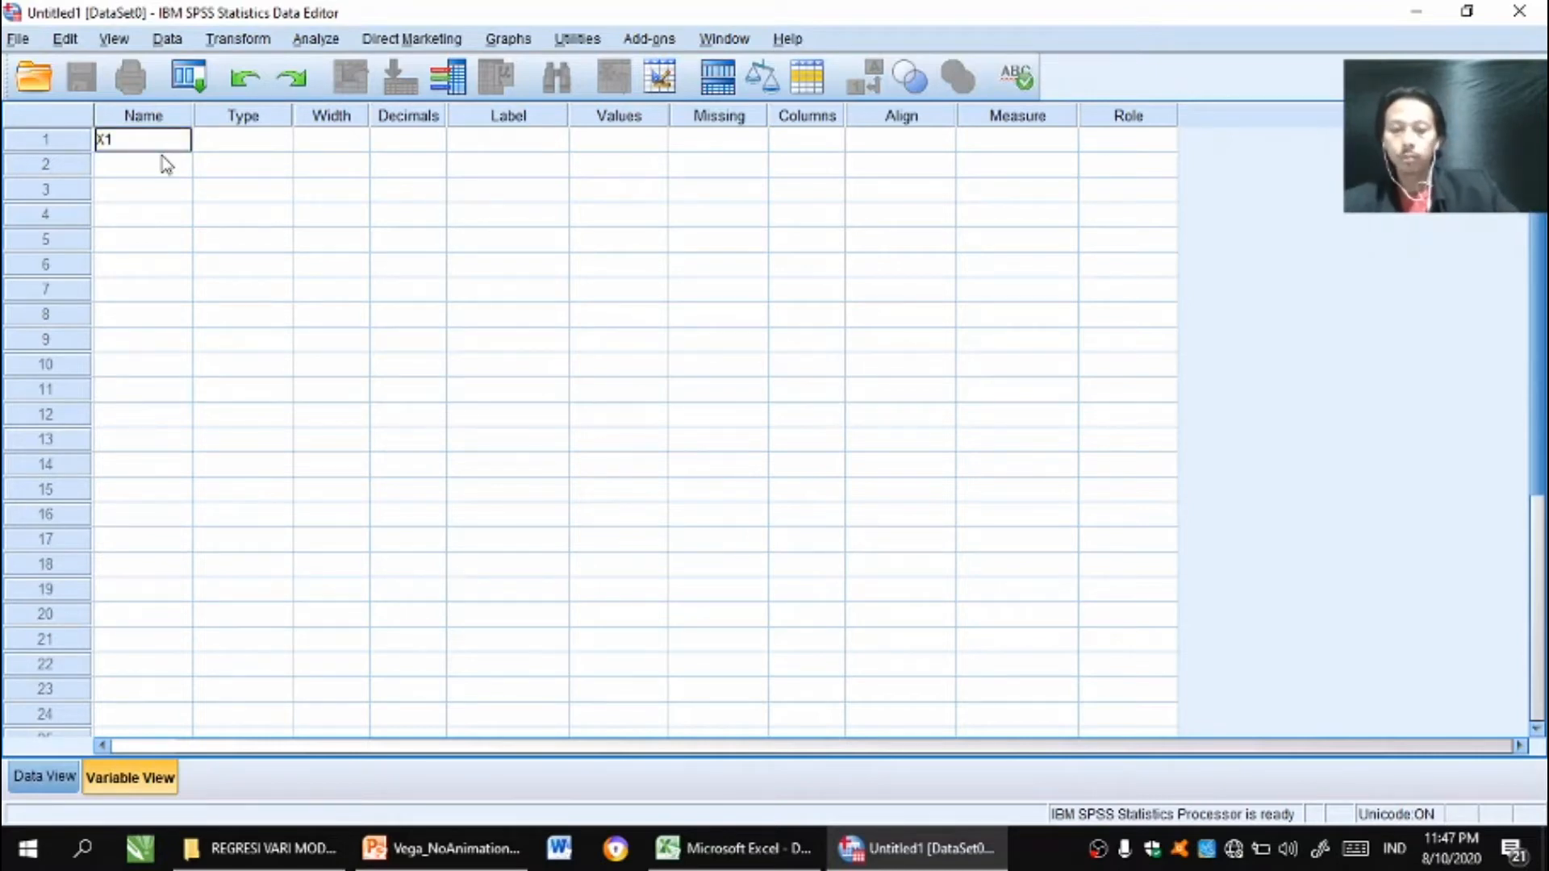
{"action": "key", "text": "Return"}
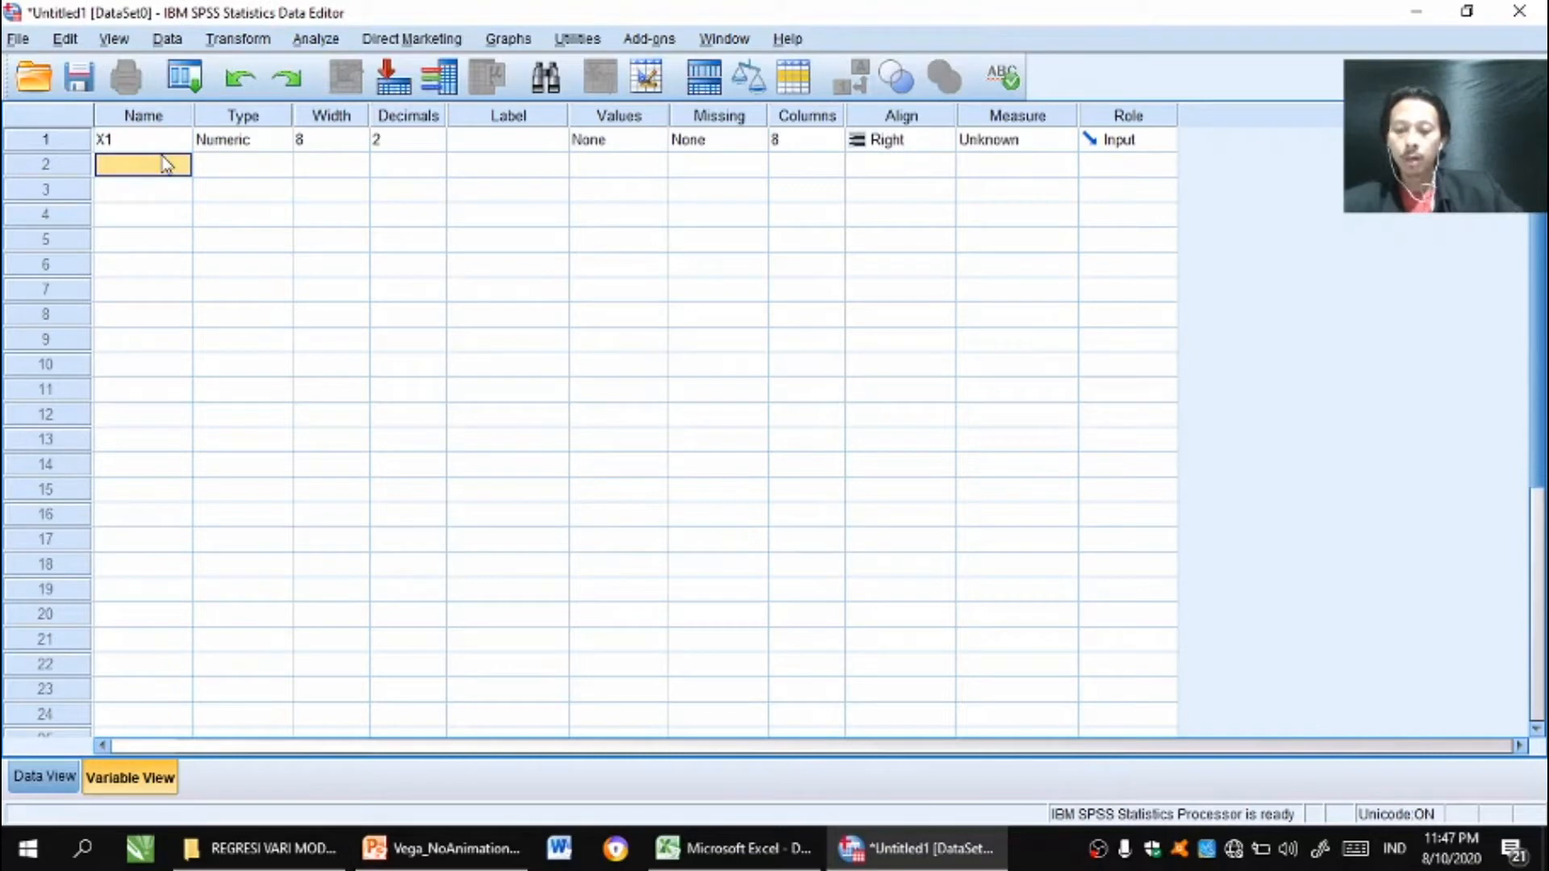
{"action": "type", "text": "X2"}
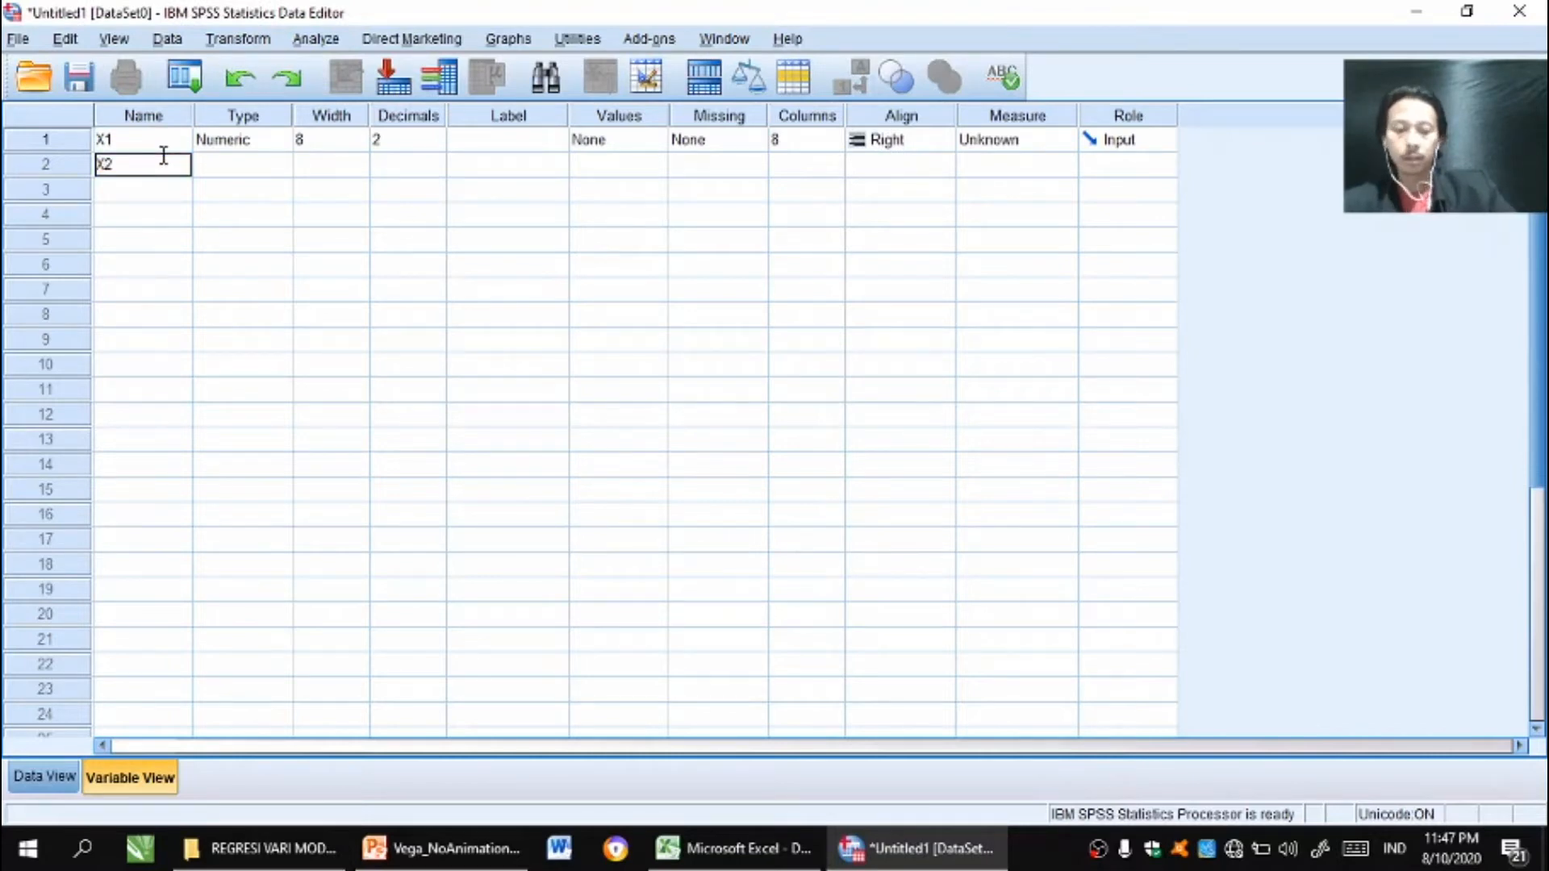
{"action": "key", "text": "Return"}
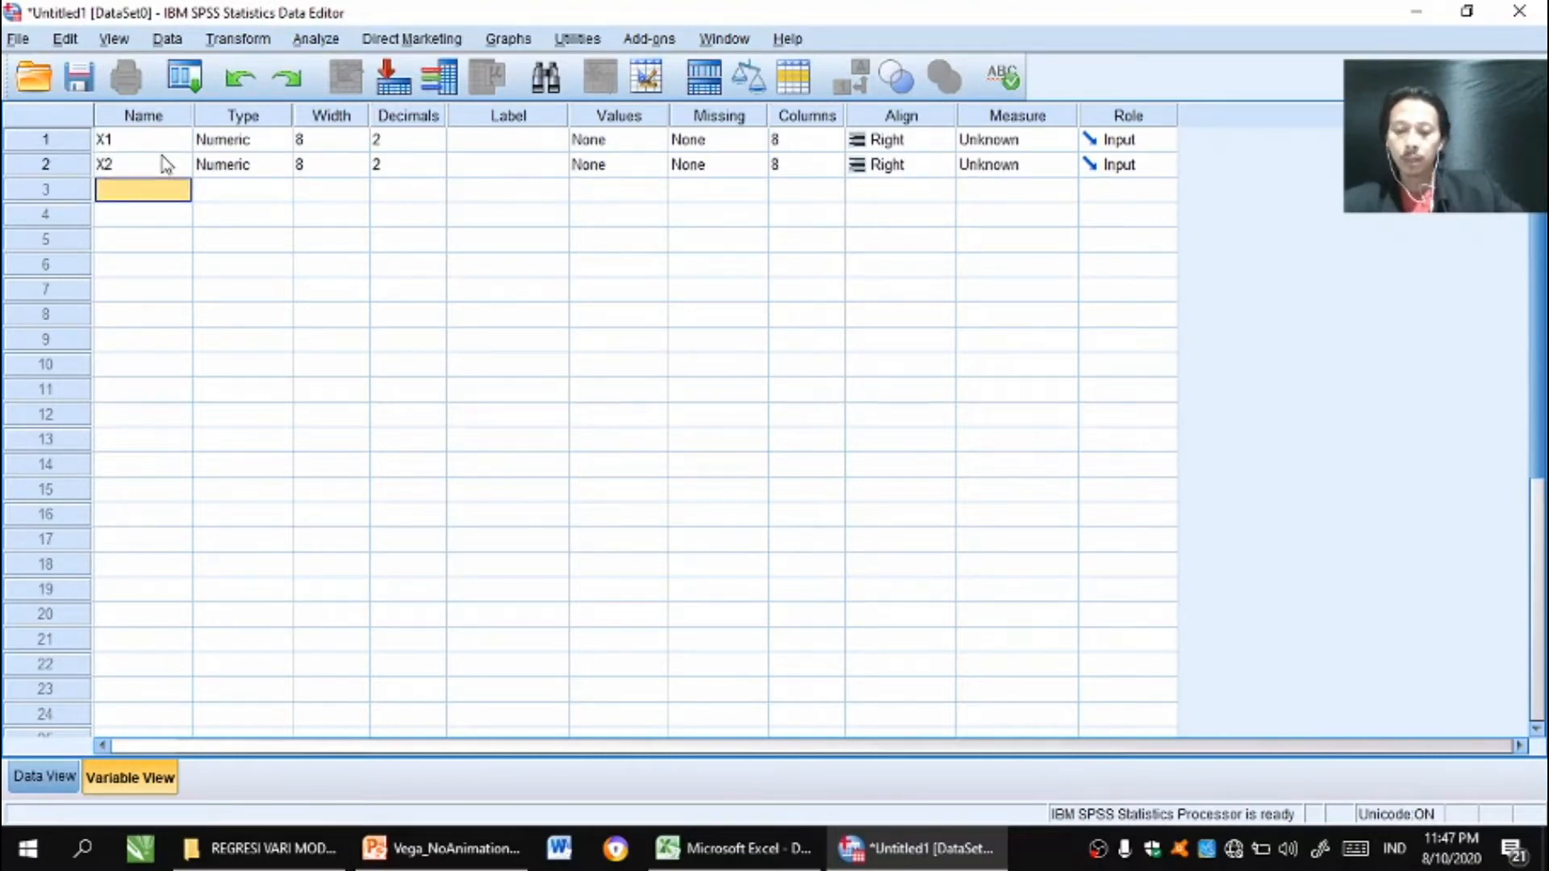
{"action": "type", "text": "Y"}
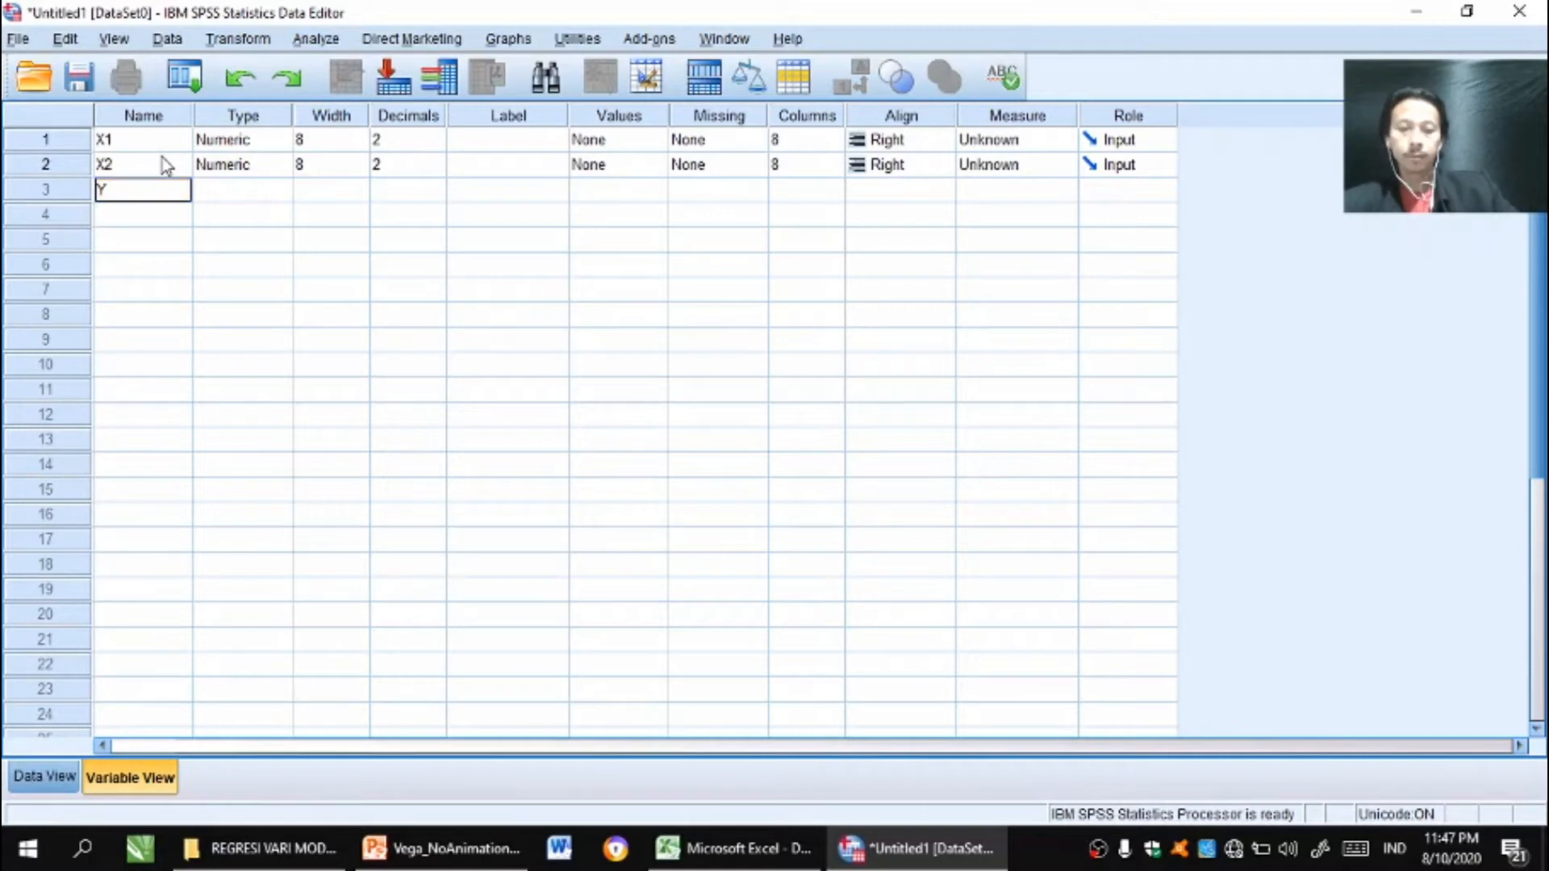
{"action": "key", "text": "Return"}
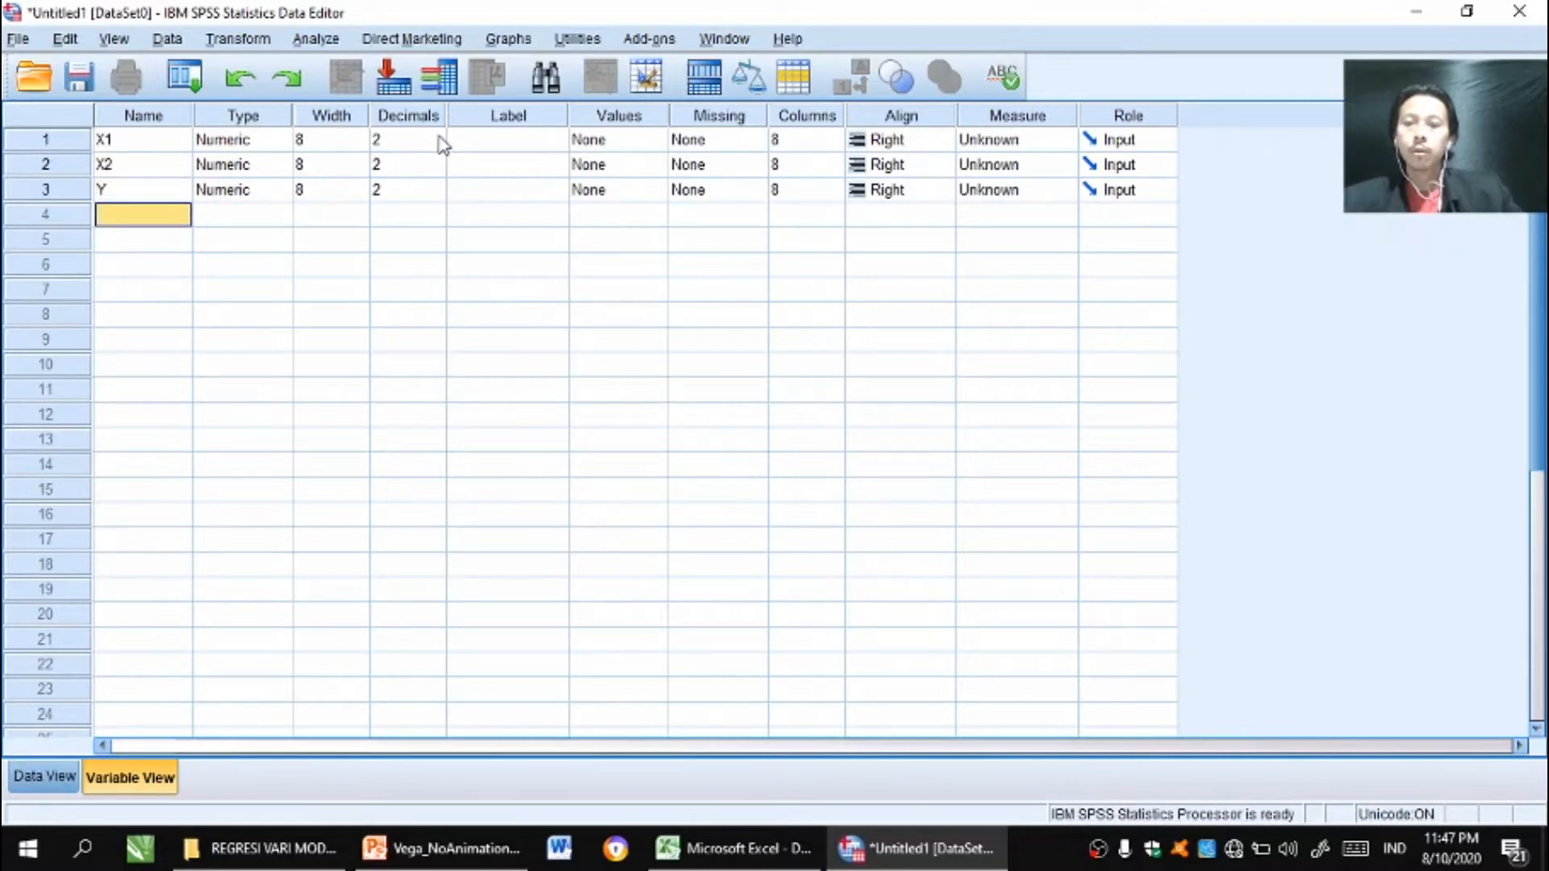
Label X1 as Personal Selling, X2 as Disiplin and Y as Kinerja Penjualan
{"action": "left_click", "coordinate": [500, 123]}
{"action": "left_click", "coordinate": [500, 143]}
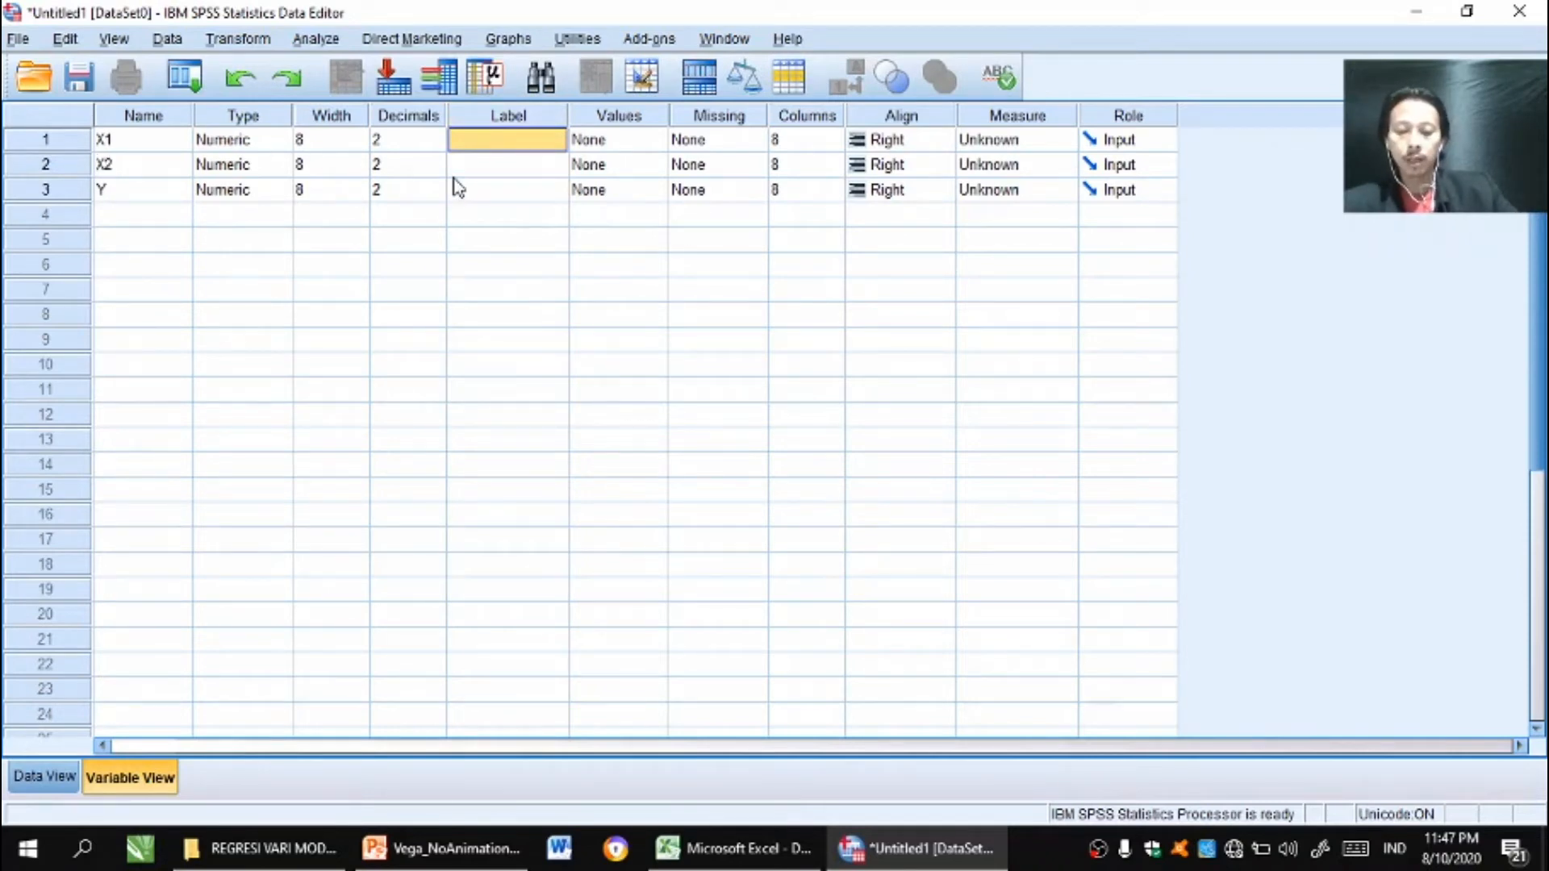
{"action": "type", "text": "Personal Selling"}
{"action": "key", "text": "Return"}
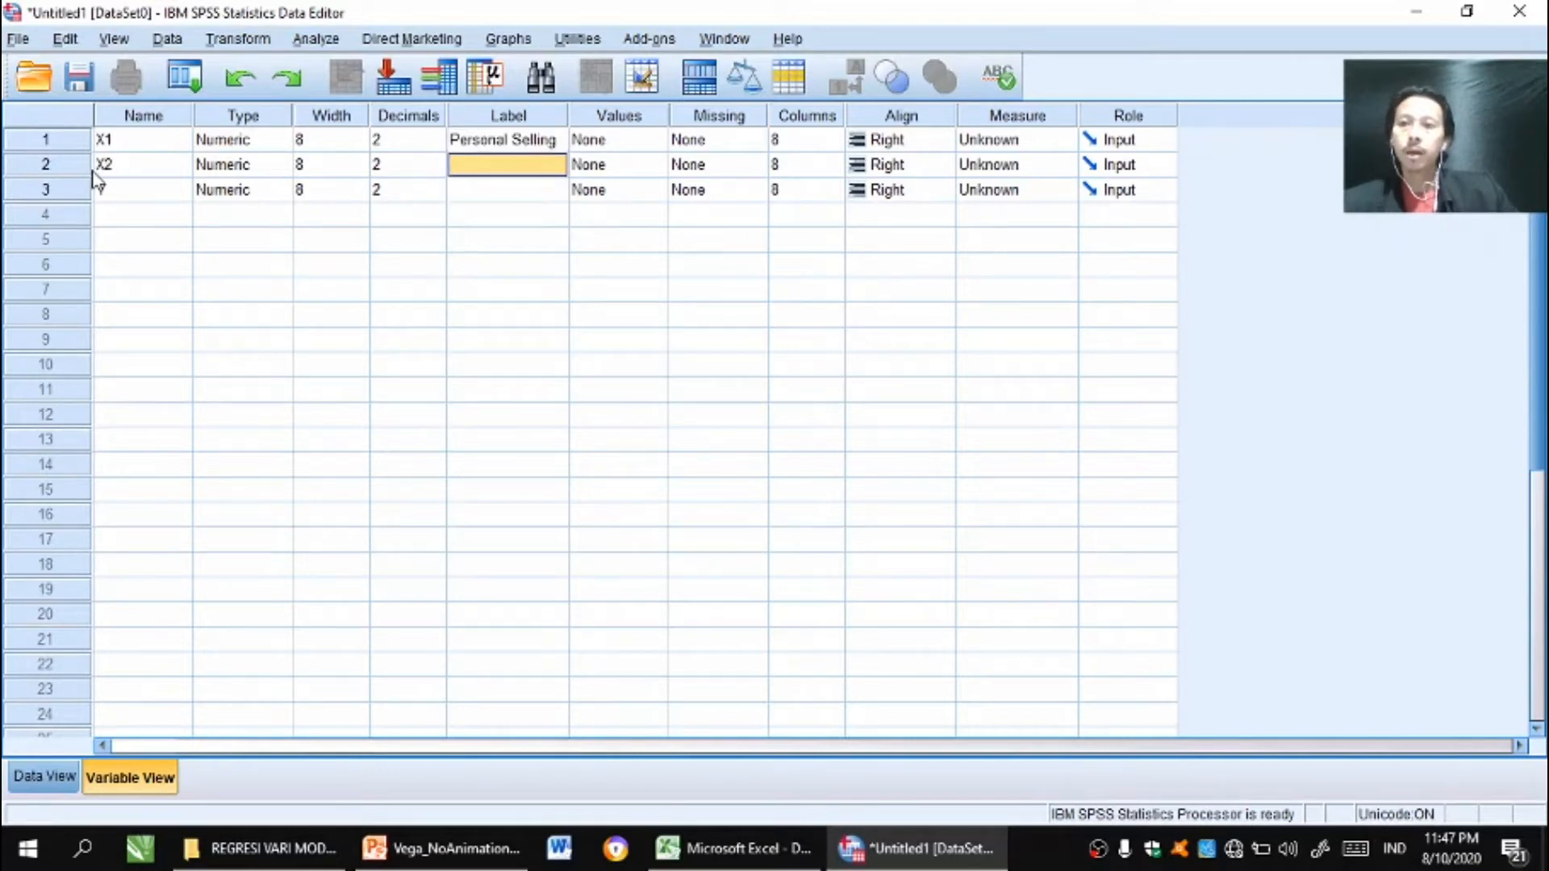
{"action": "type", "text": "Disi"}
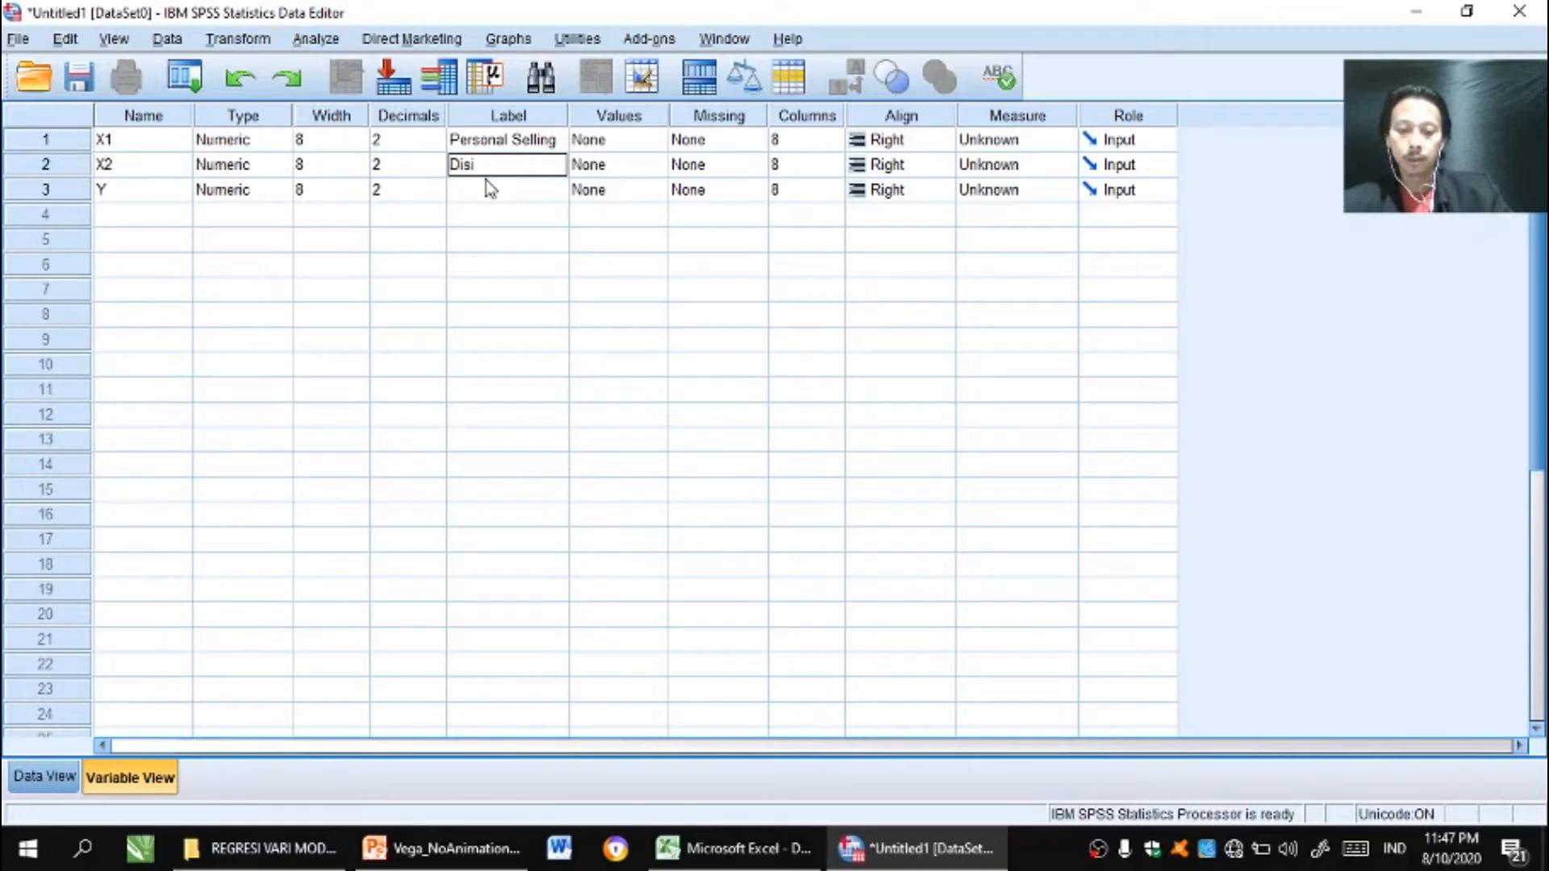
{"action": "type", "text": "plin"}
{"action": "key", "text": "Return"}
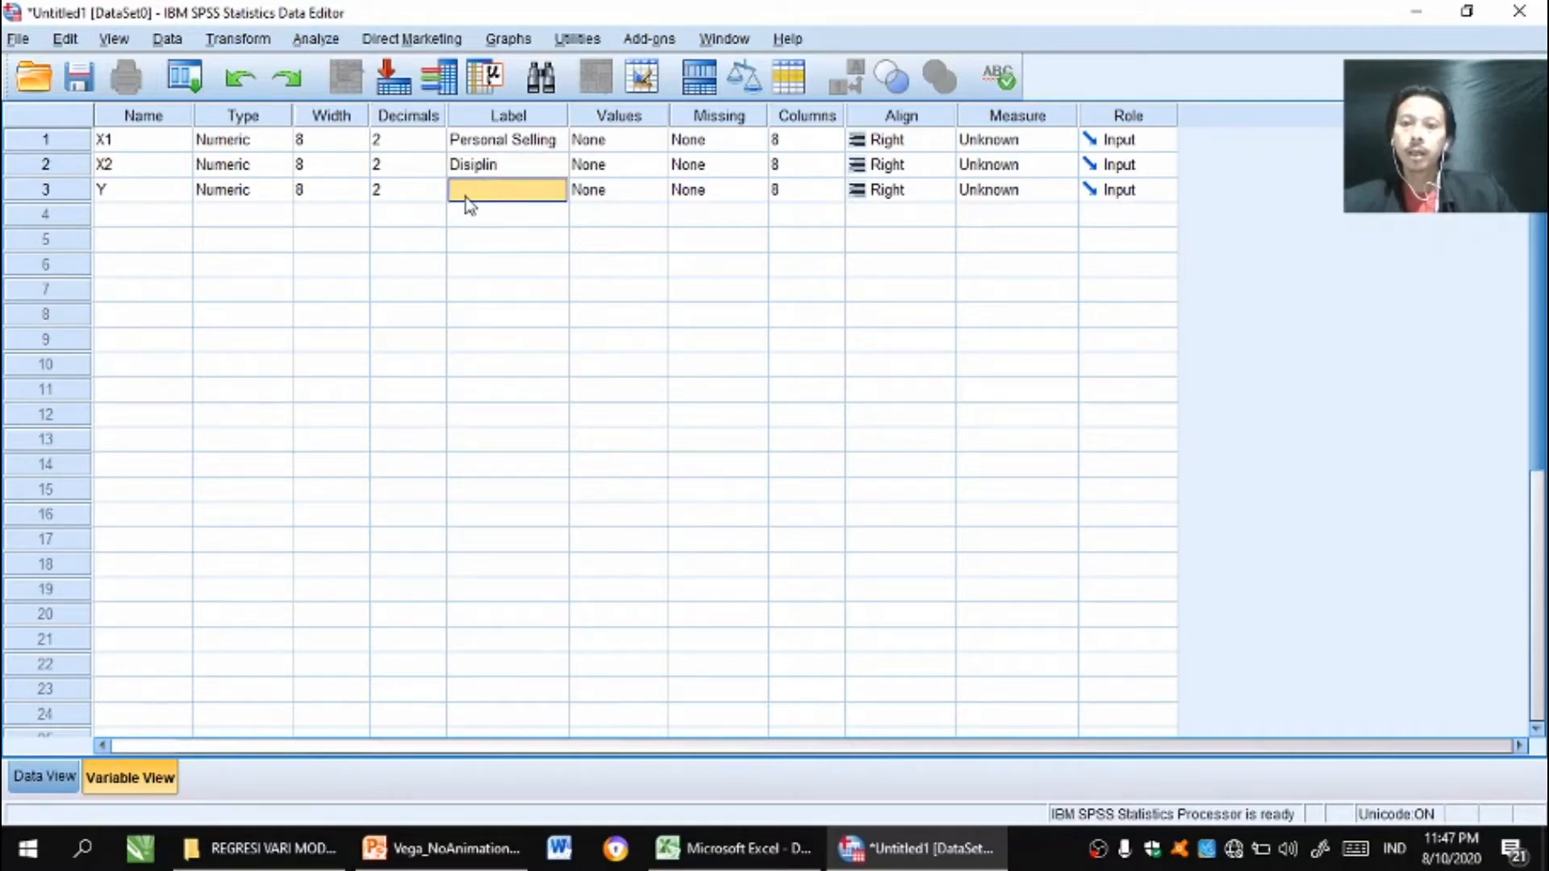
{"action": "type", "text": "Kinerja Penjualan"}
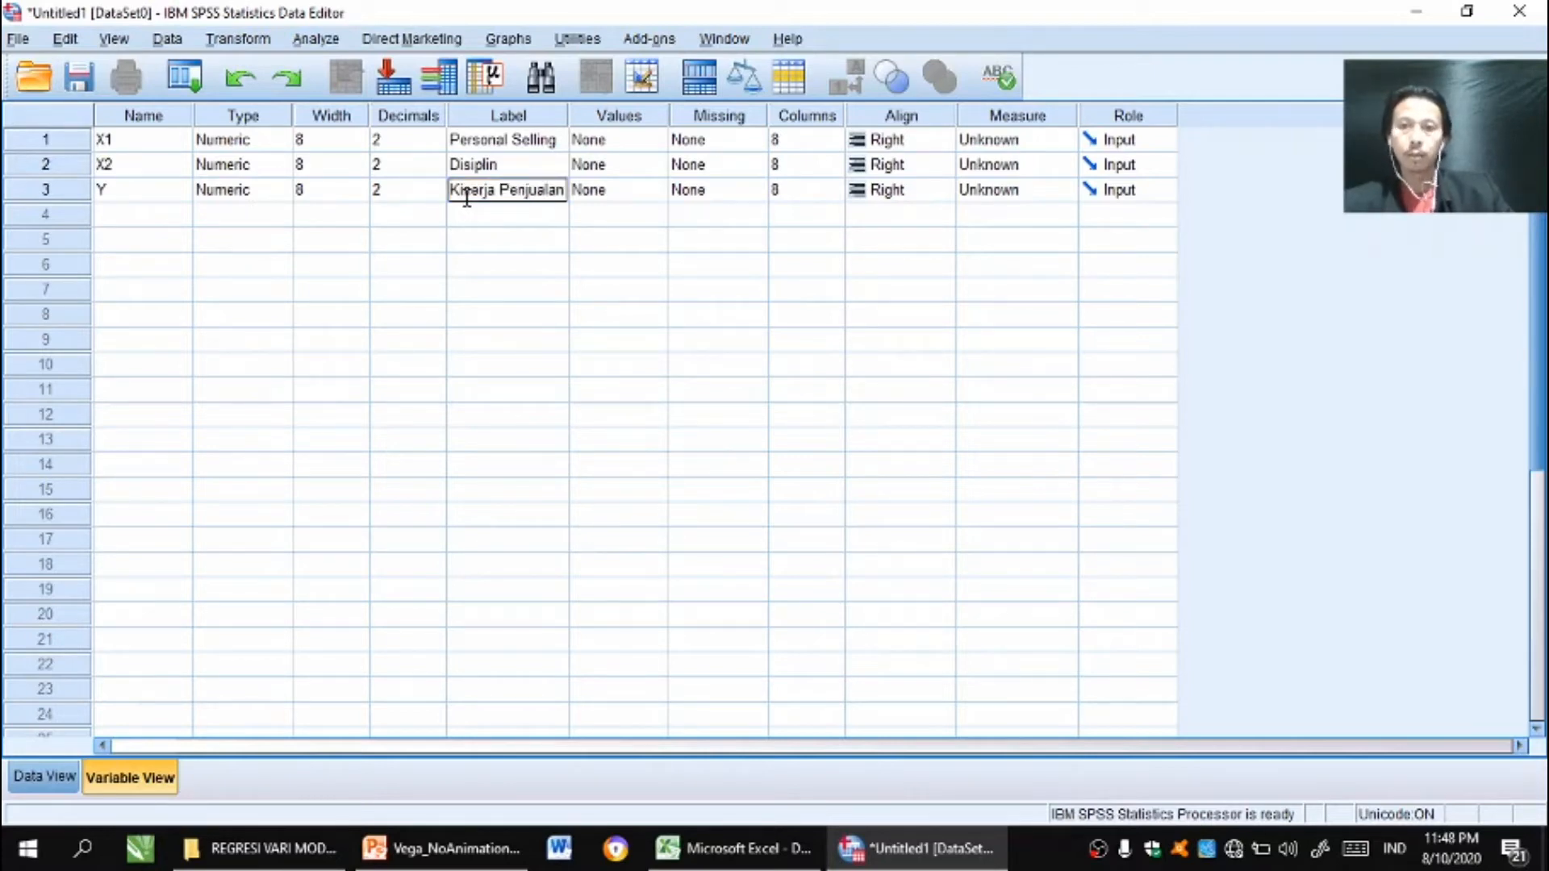
{"action": "key", "text": "Return"}
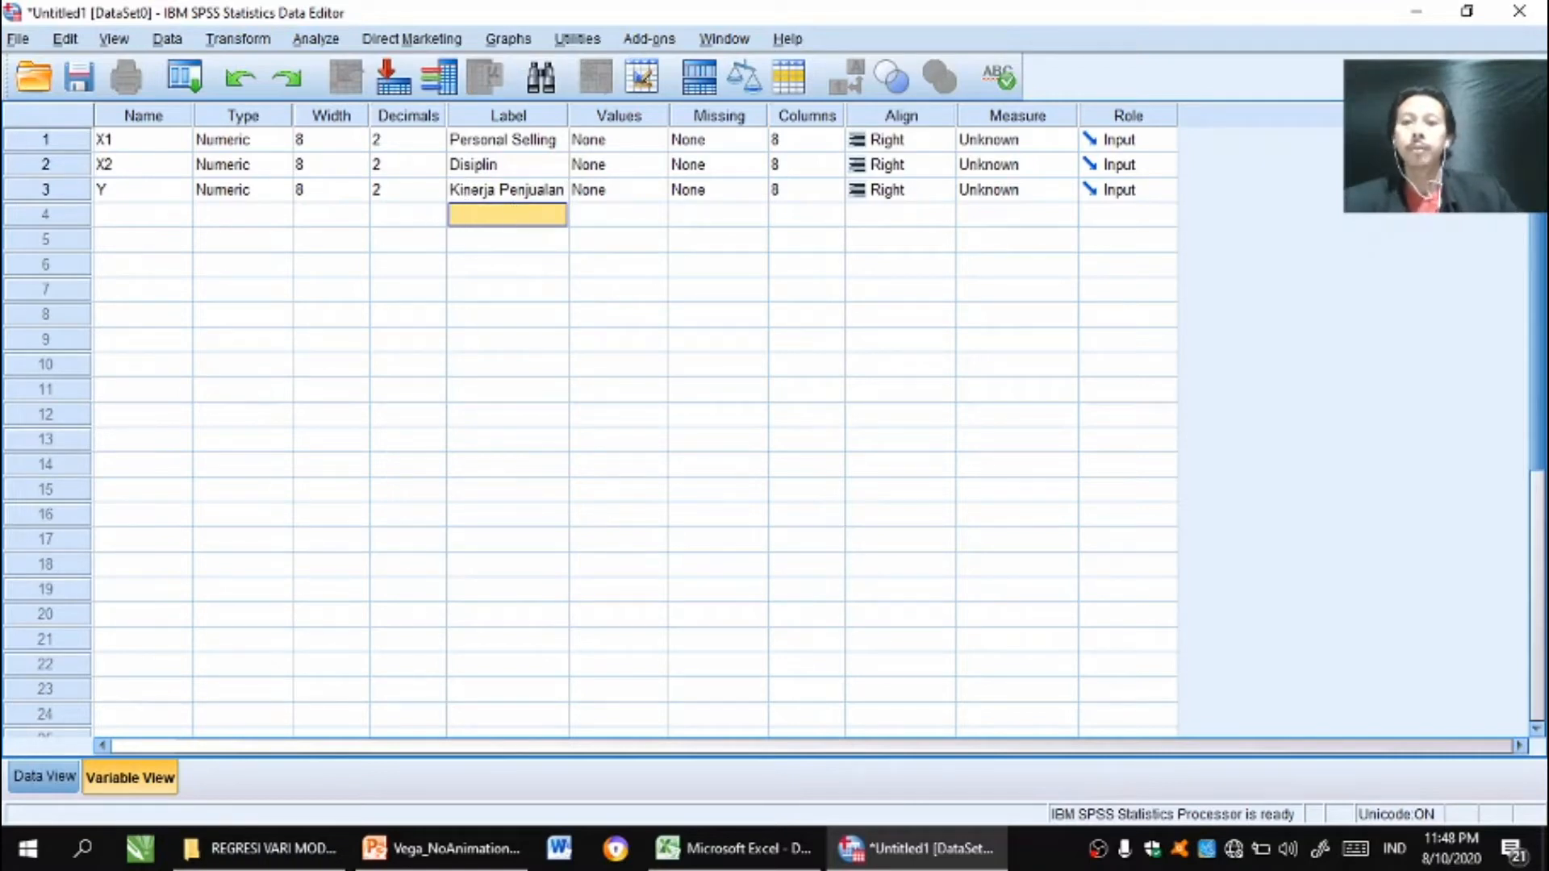
Check the number format of the Excel data, and set the decimals of X1, X2 and Y to 0 in SPSS
{"action": "left_click", "coordinate": [729, 855]}
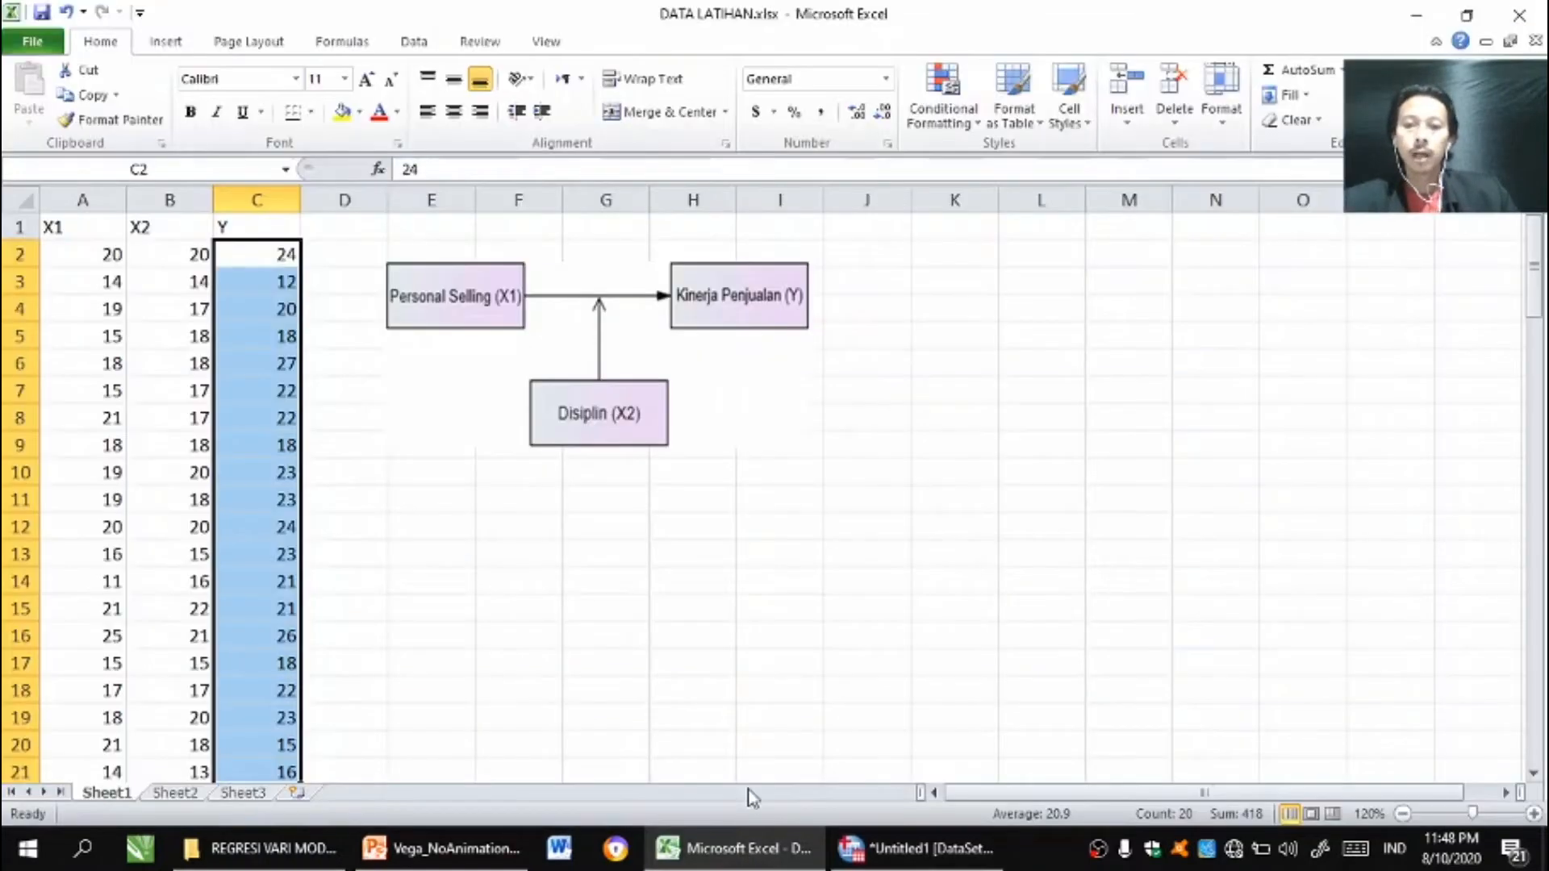
{"action": "left_click", "coordinate": [190, 255]}
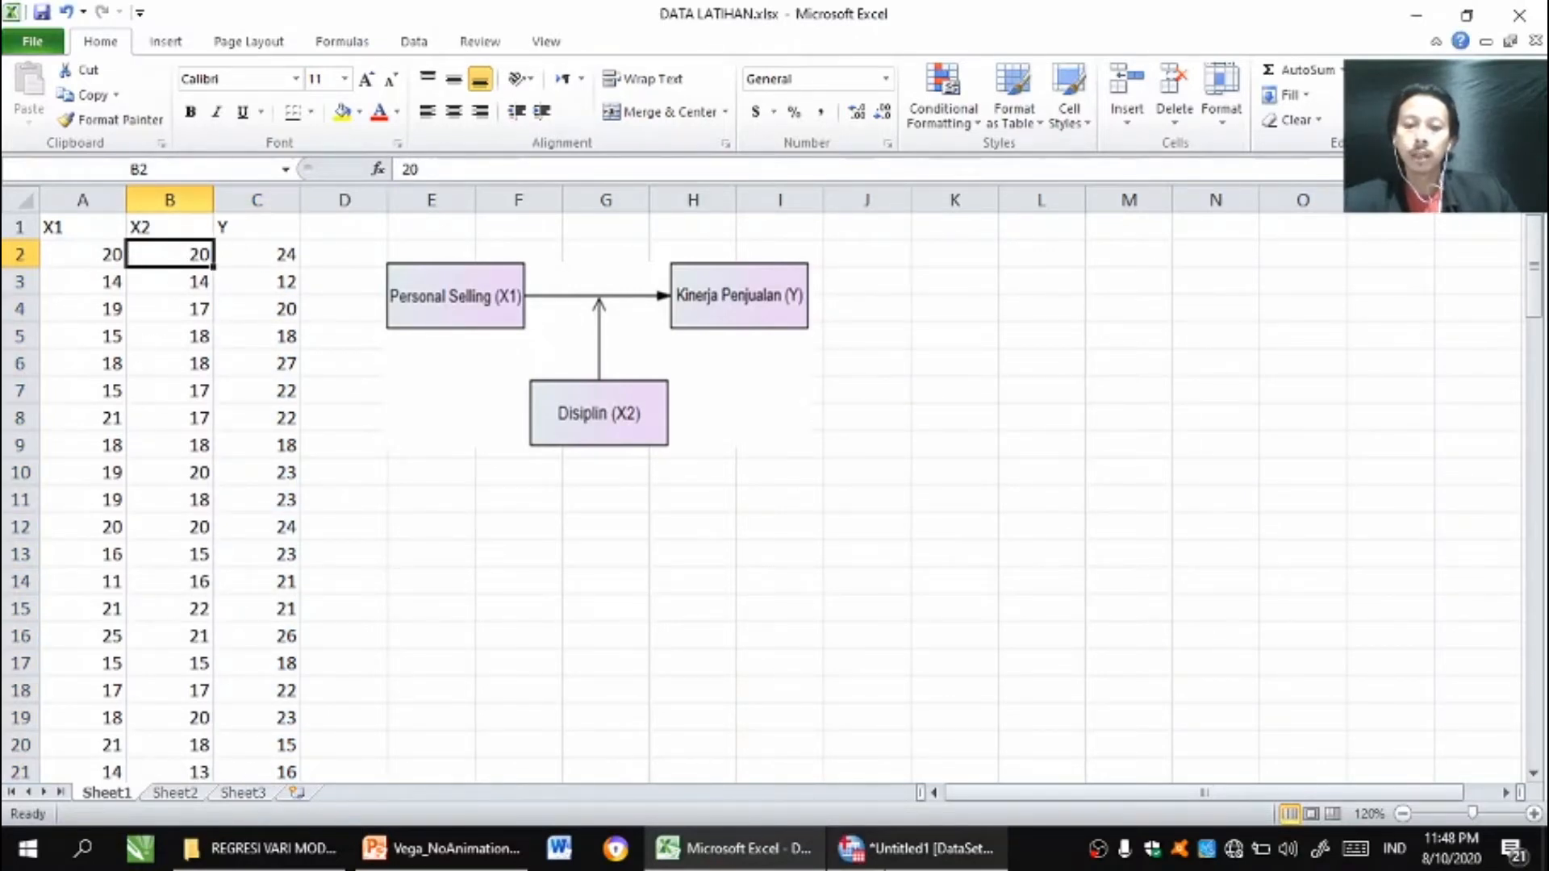
{"action": "left_click", "coordinate": [885, 860]}
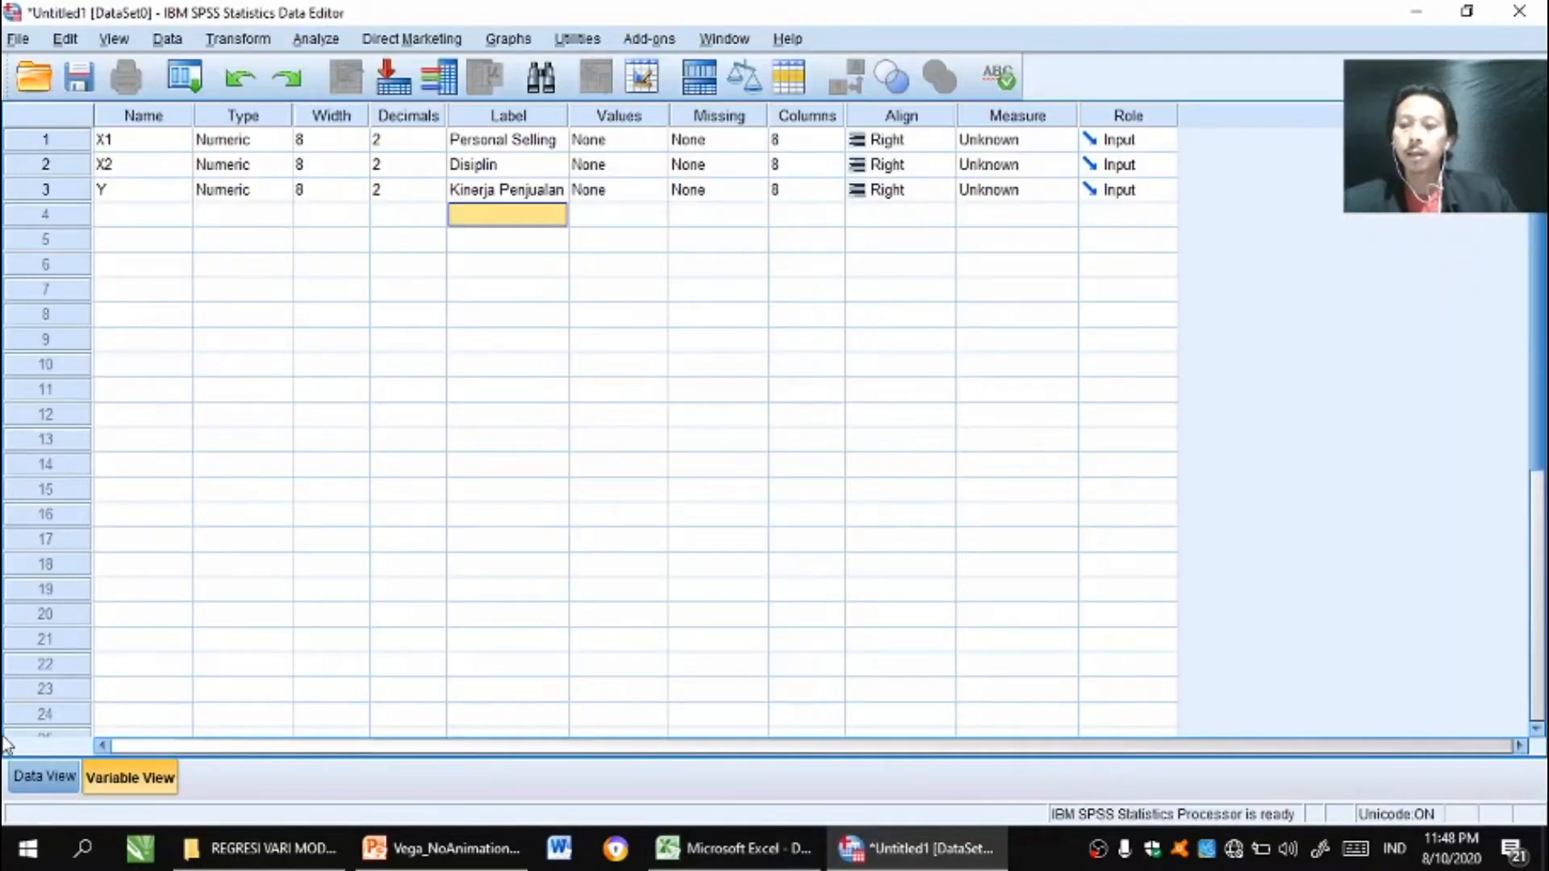
{"action": "left_click", "coordinate": [414, 135]}
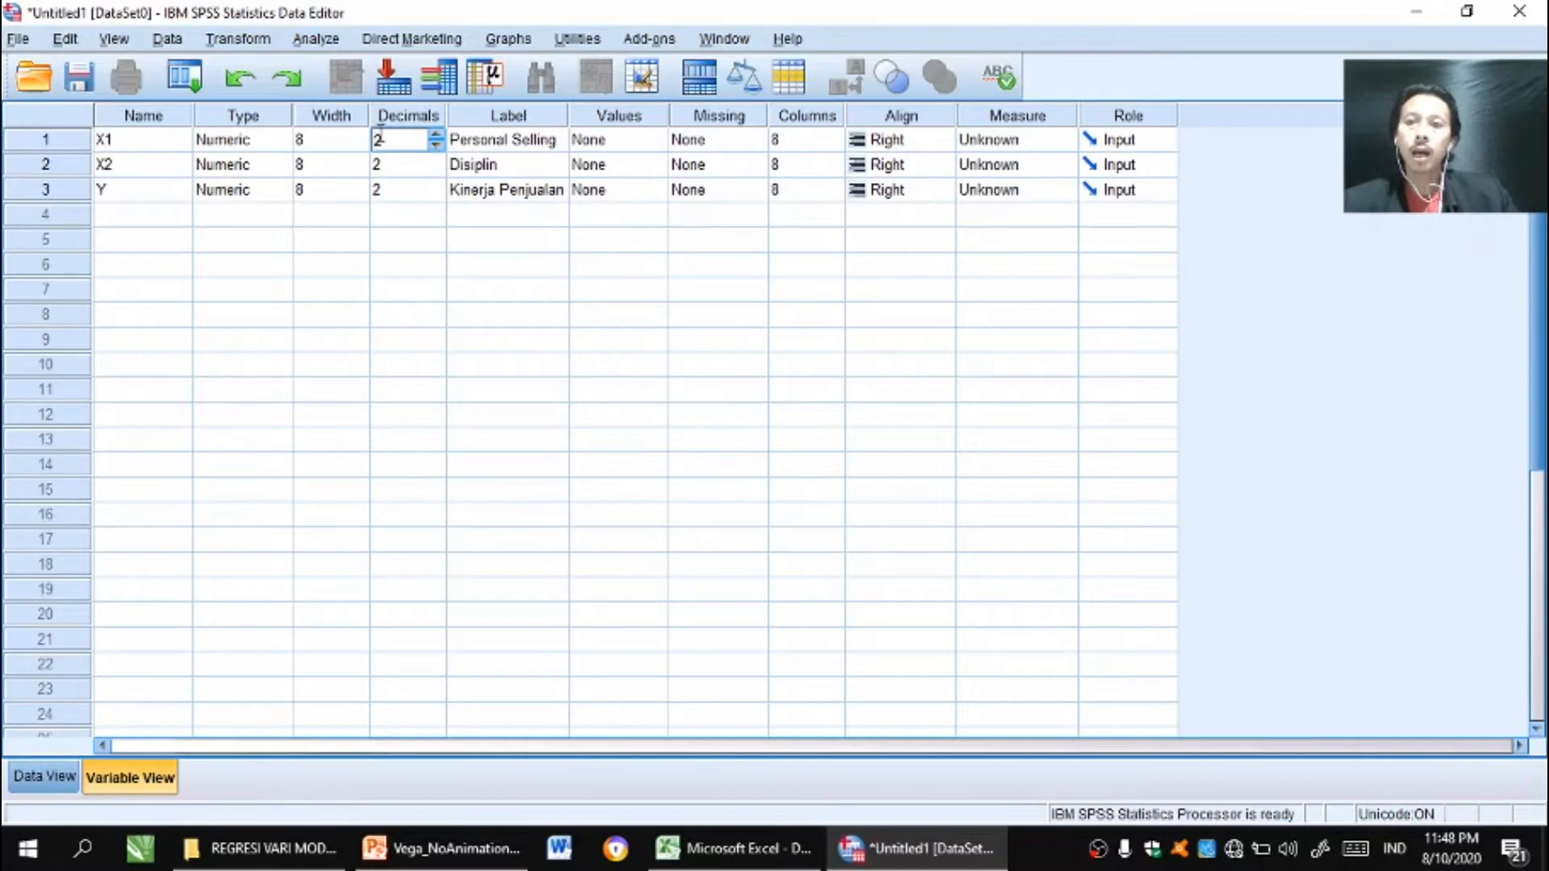
{"action": "left_click", "coordinate": [435, 145]}
{"action": "left_click", "coordinate": [435, 145]}
{"action": "left_click", "coordinate": [430, 168]}
{"action": "left_click", "coordinate": [436, 171]}
{"action": "left_click", "coordinate": [436, 171]}
{"action": "left_click", "coordinate": [430, 192]}
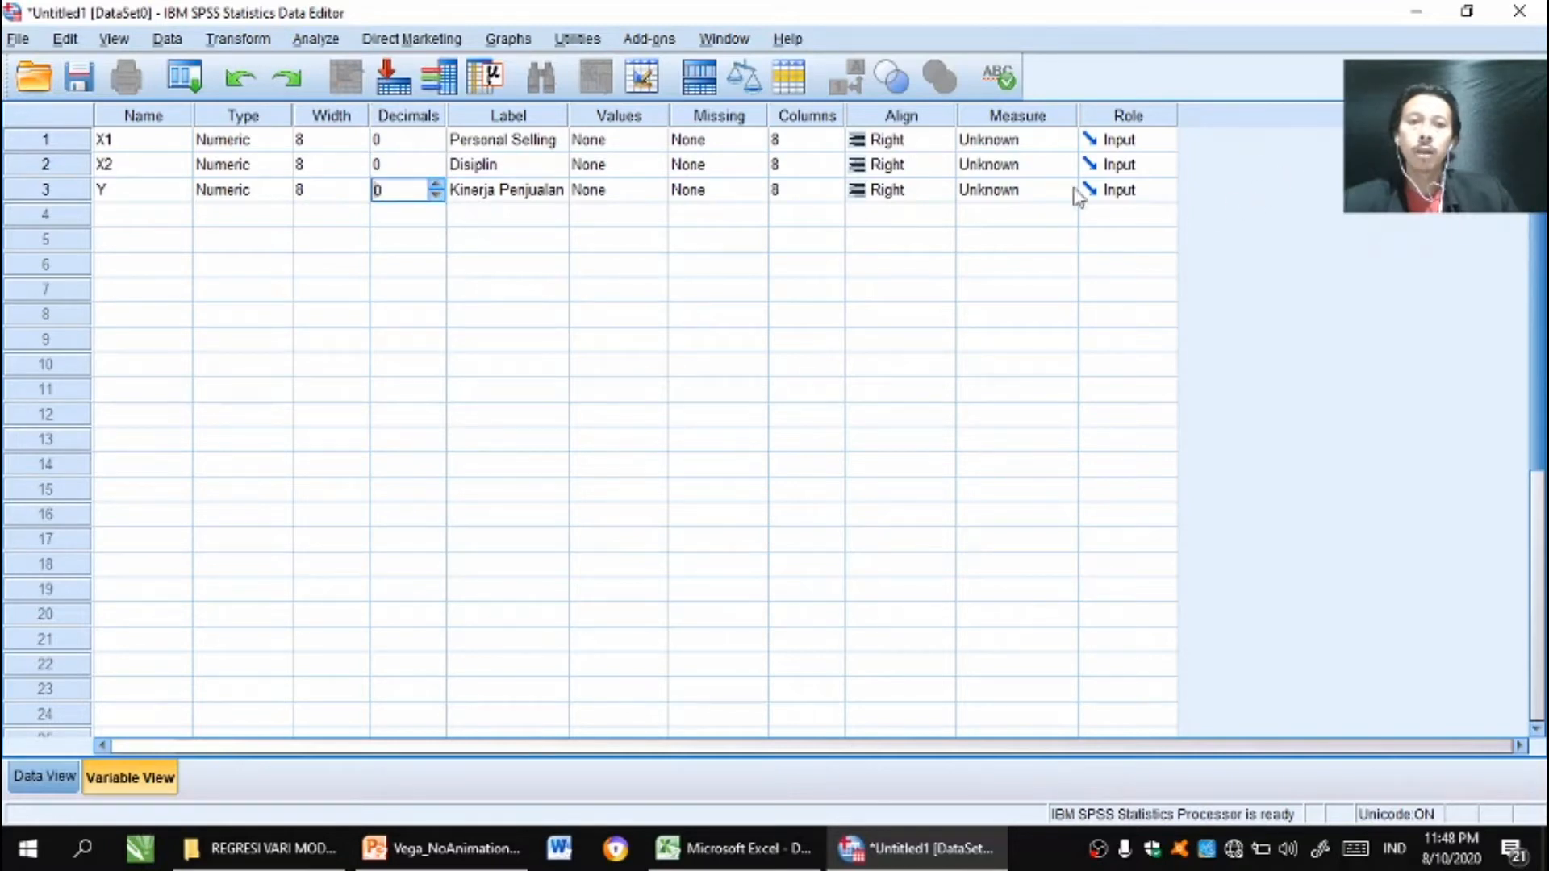
Set the measurement level of X1, X2 and Y to Scale
{"action": "left_click", "coordinate": [1036, 145]}
{"action": "left_click", "coordinate": [1032, 145]}
{"action": "left_click", "coordinate": [1036, 164]}
{"action": "left_click", "coordinate": [1035, 164]}
{"action": "left_click", "coordinate": [1041, 187]}
{"action": "left_click", "coordinate": [1041, 188]}
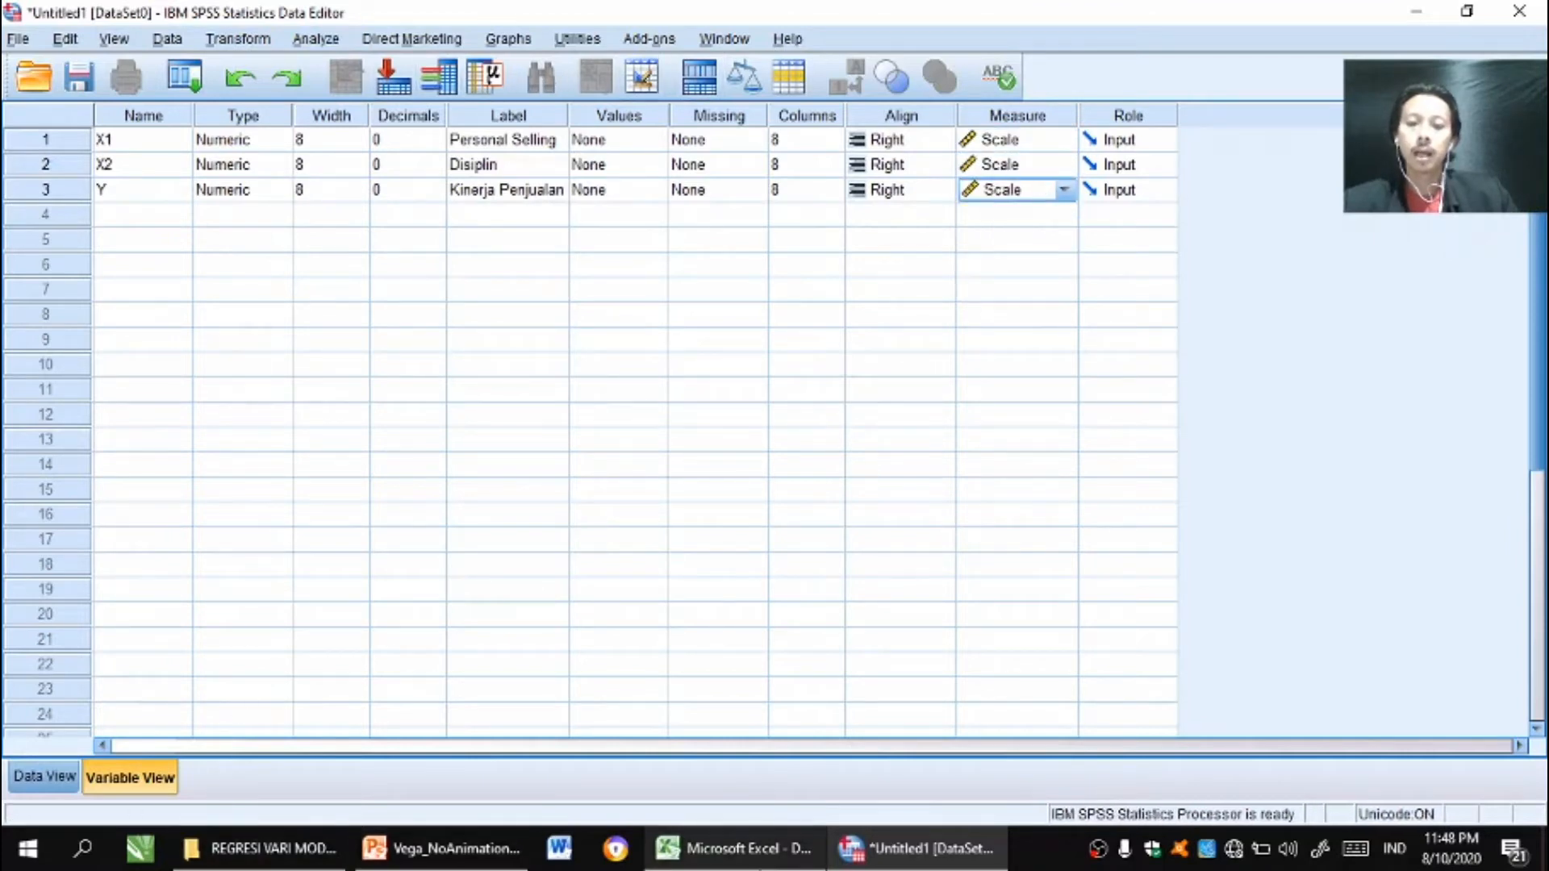
Look over the source data in Excel once more, and return to SPSS to show the Data View
{"action": "left_click", "coordinate": [746, 847]}
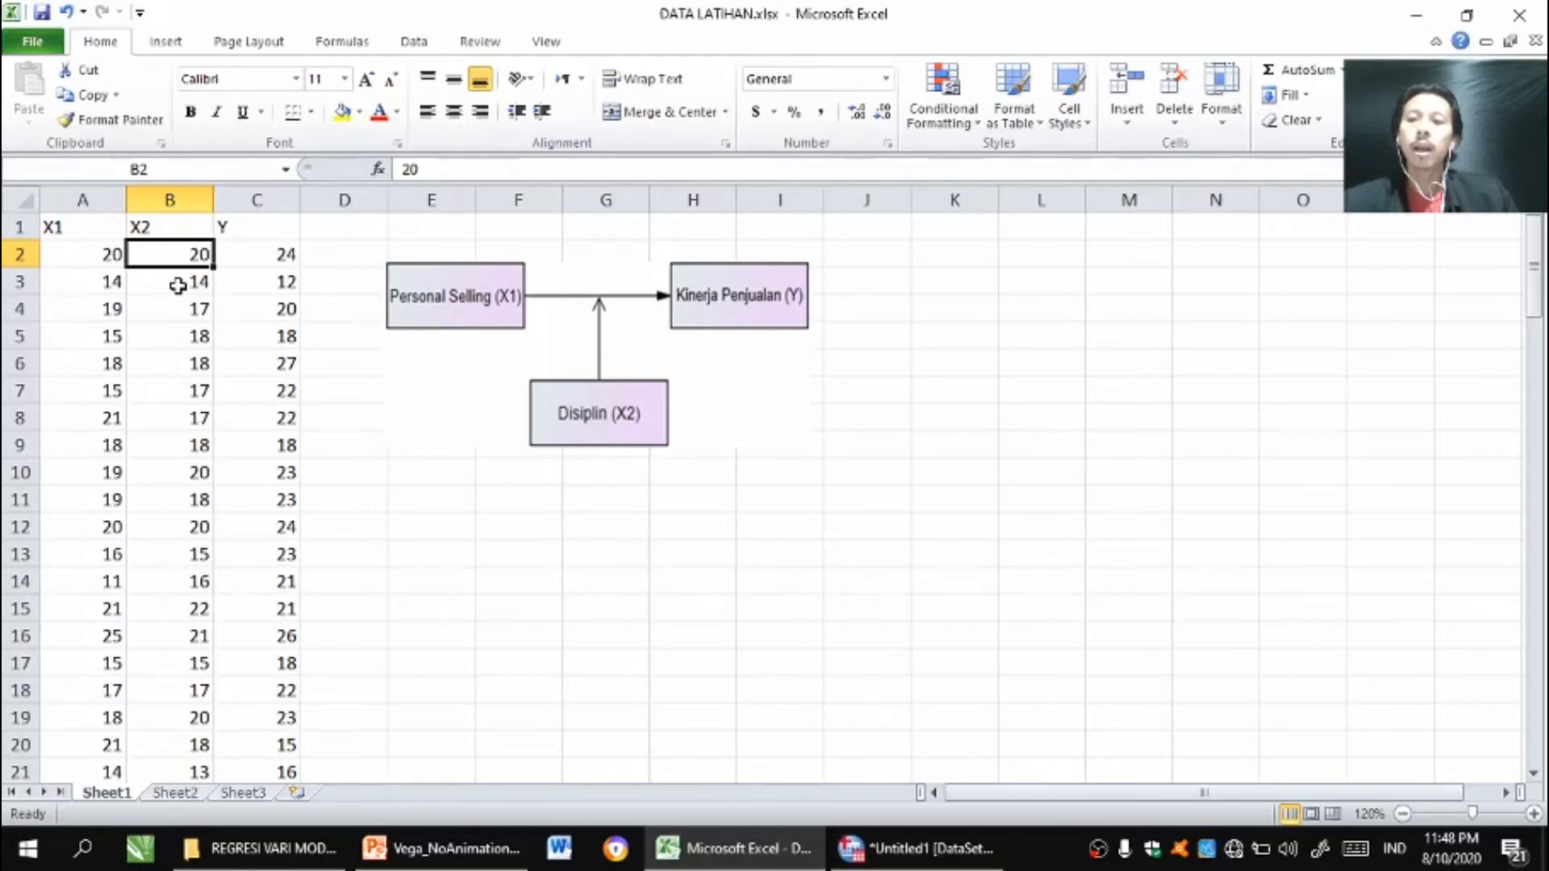
{"action": "left_click", "coordinate": [912, 848]}
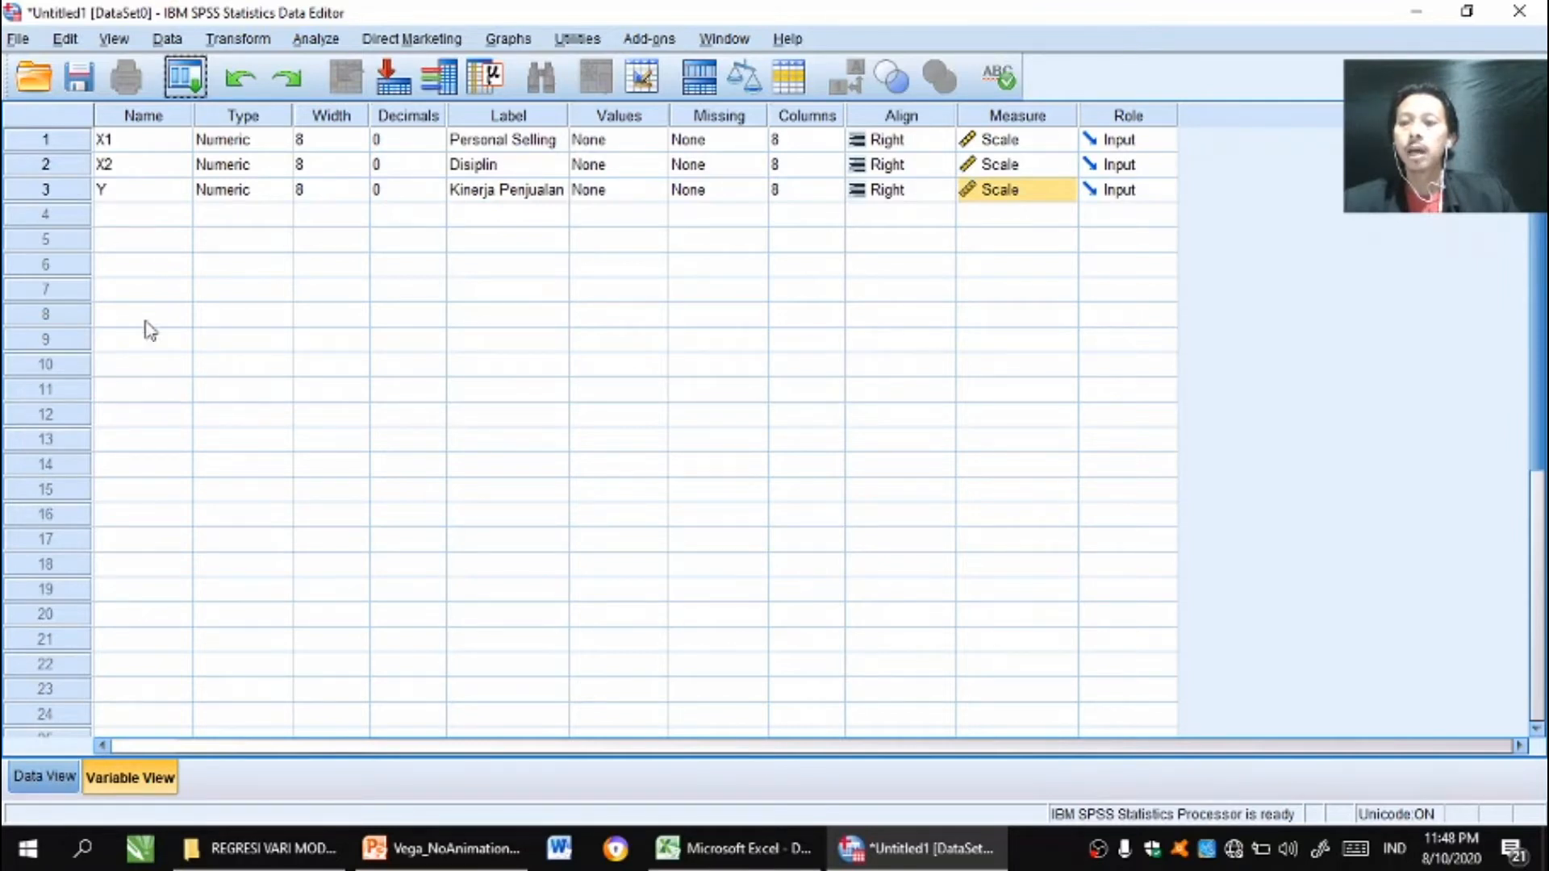
{"action": "left_click", "coordinate": [63, 784]}
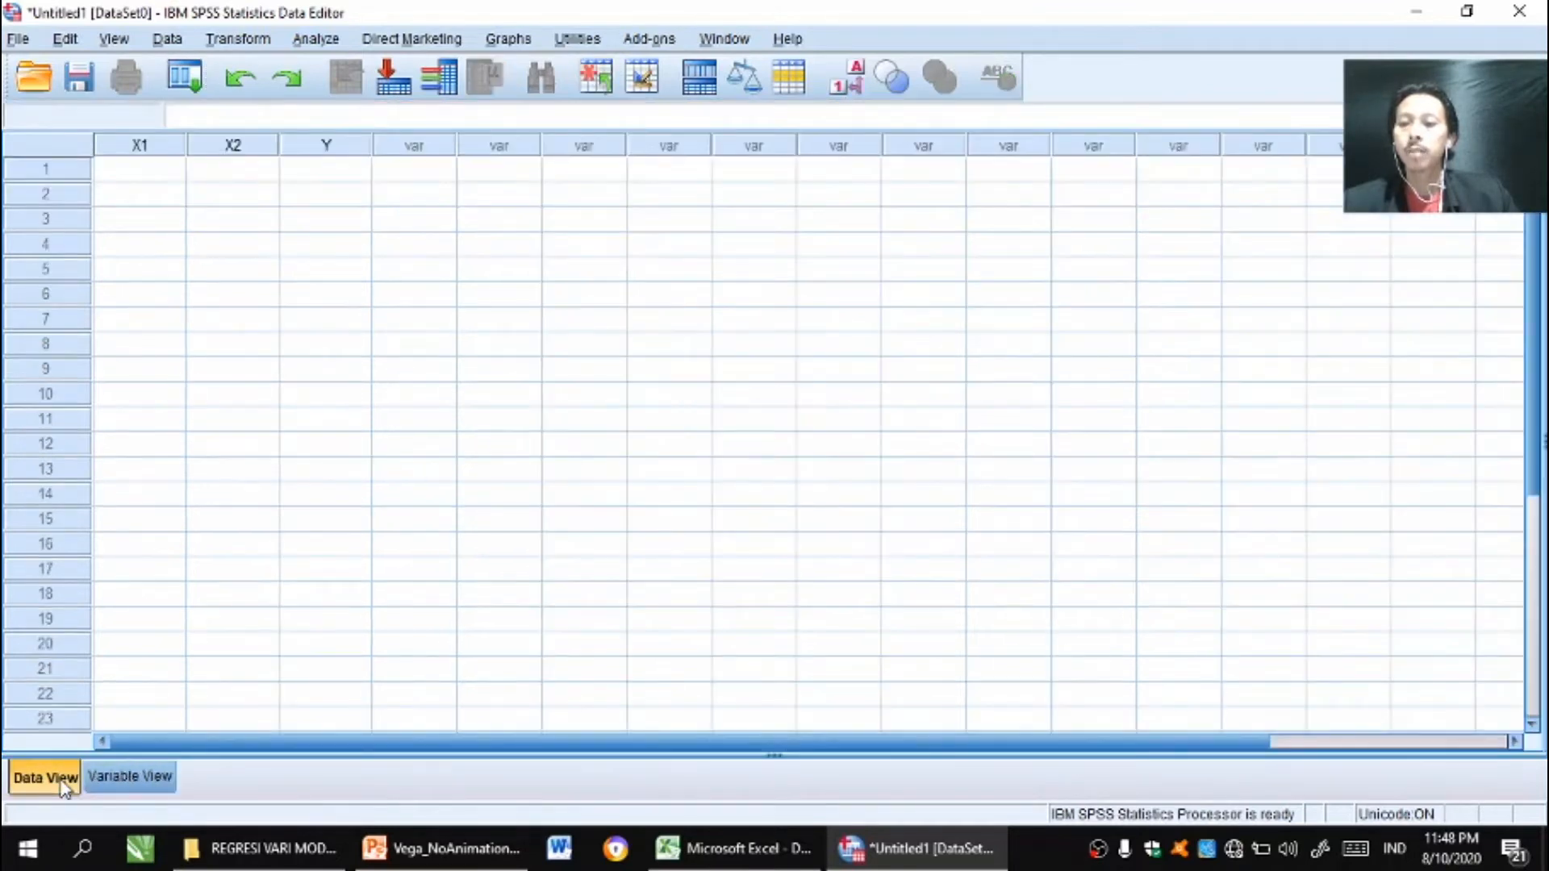
Switch to Excel and copy the X1, X2 and Y values in A2:C106 without the header row
{"action": "left_click", "coordinate": [697, 856]}
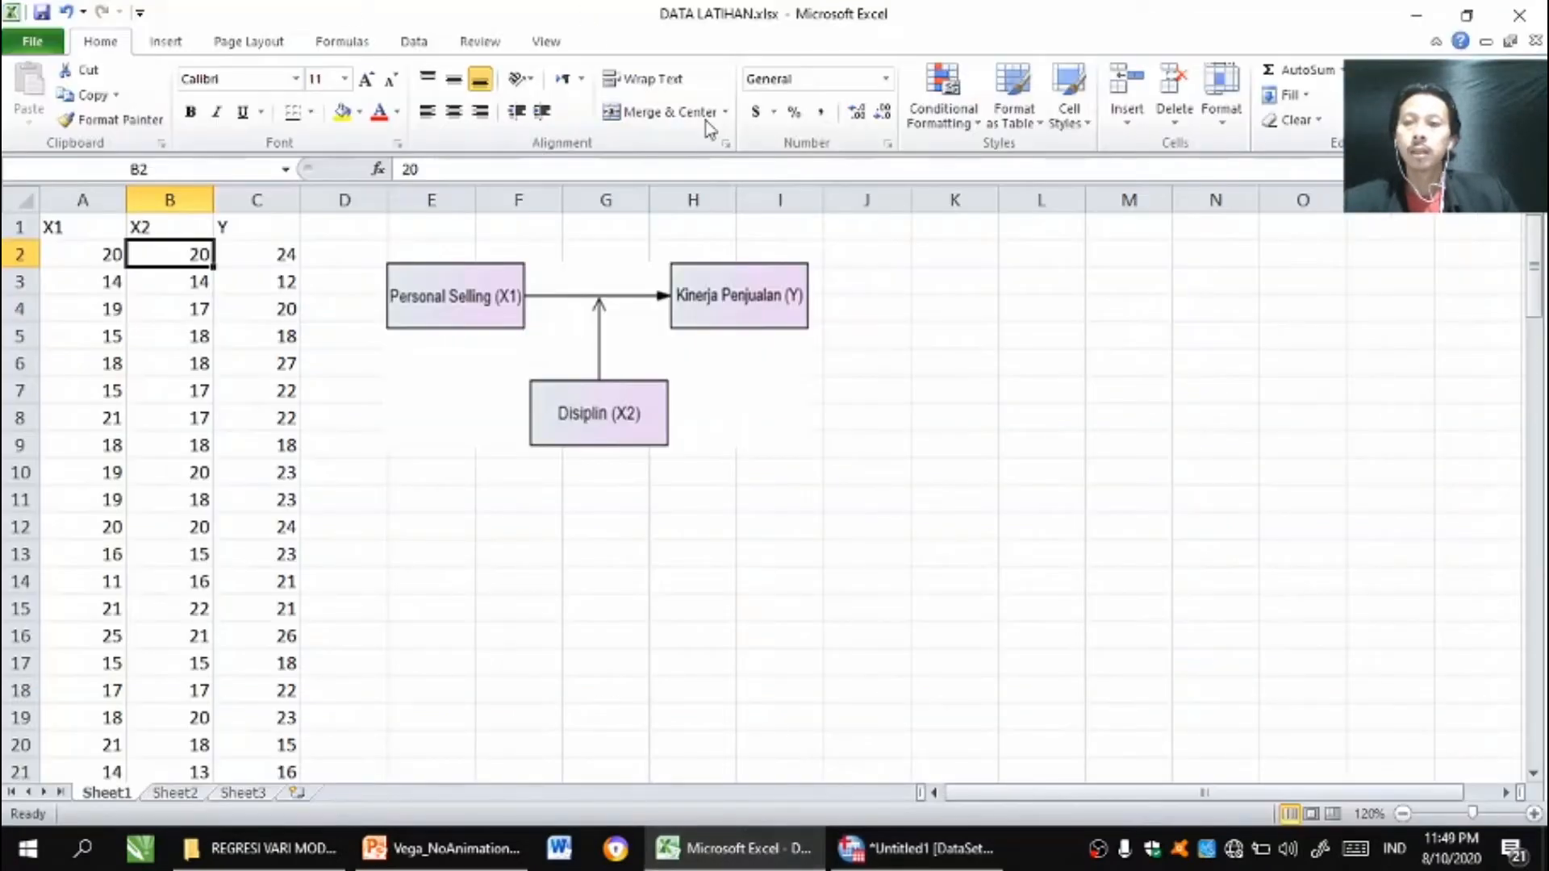
{"action": "left_click_drag", "start_coordinate": [105, 252], "coordinate": [292, 720]}
{"action": "right_click", "coordinate": [191, 372]}
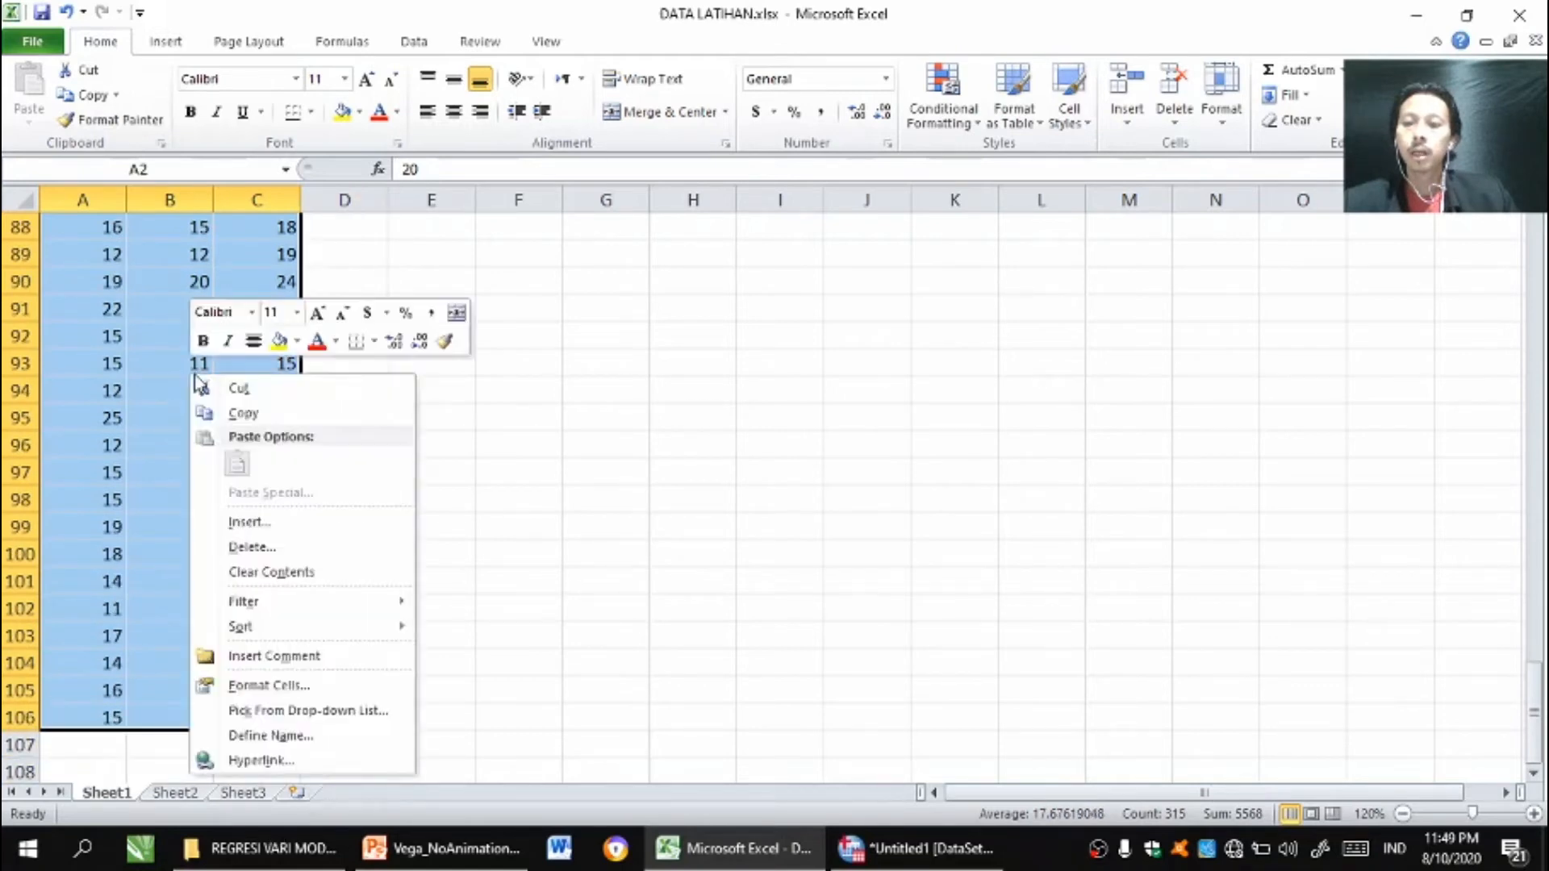
{"action": "left_click", "coordinate": [238, 414]}
{"action": "scroll", "coordinate": [238, 414], "scroll_direction": "up", "scroll_amount": 20}
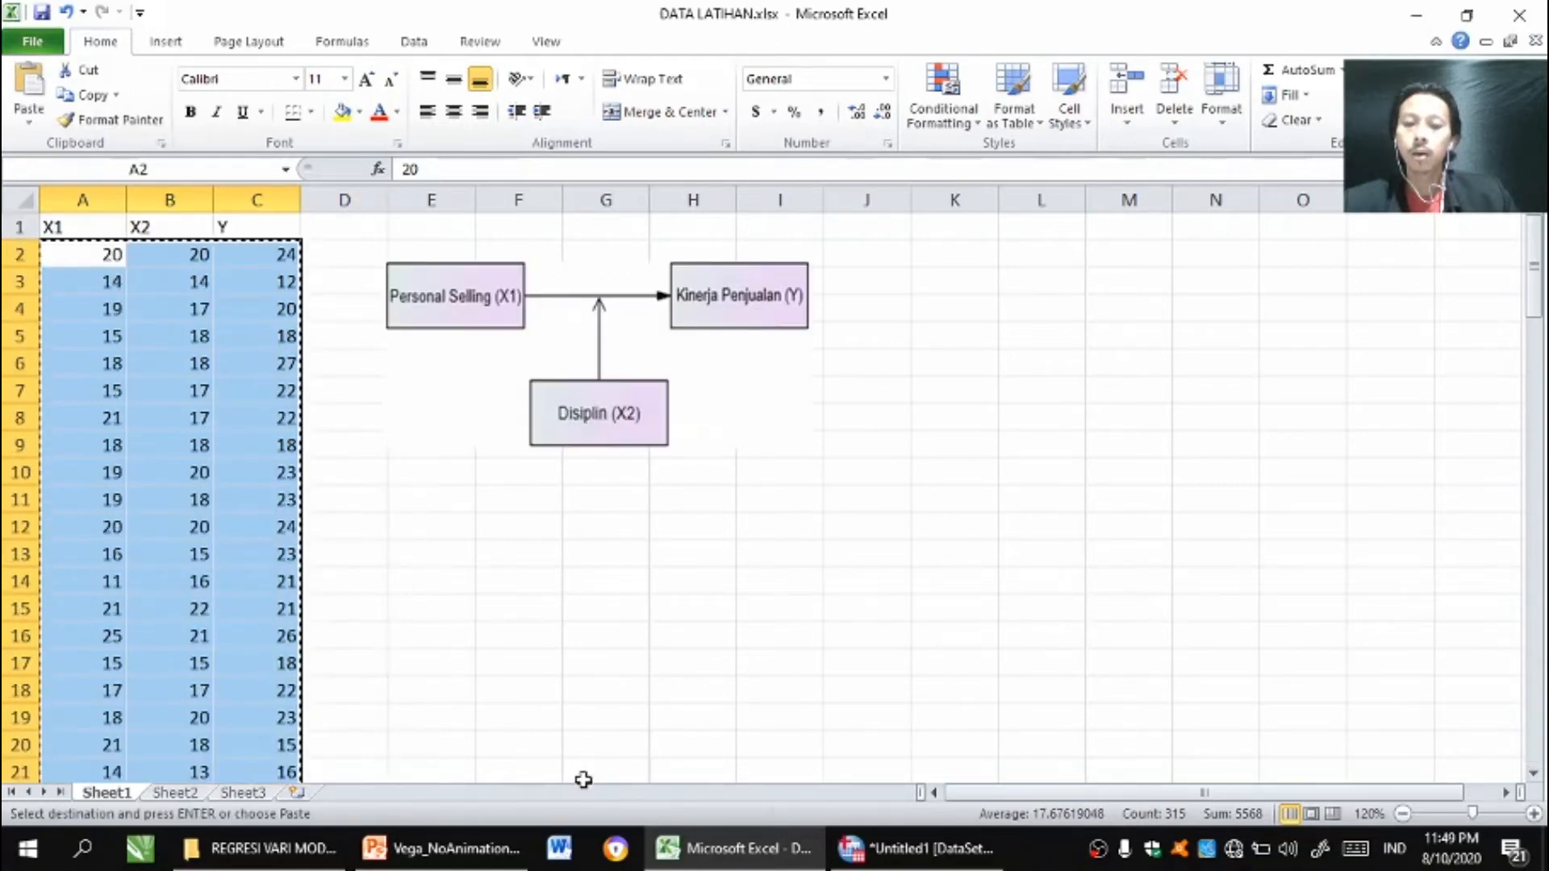
Switch to the SPSS Data Editor and paste the copied values into the Data View starting at row 1 of X1
{"action": "left_click", "coordinate": [853, 862]}
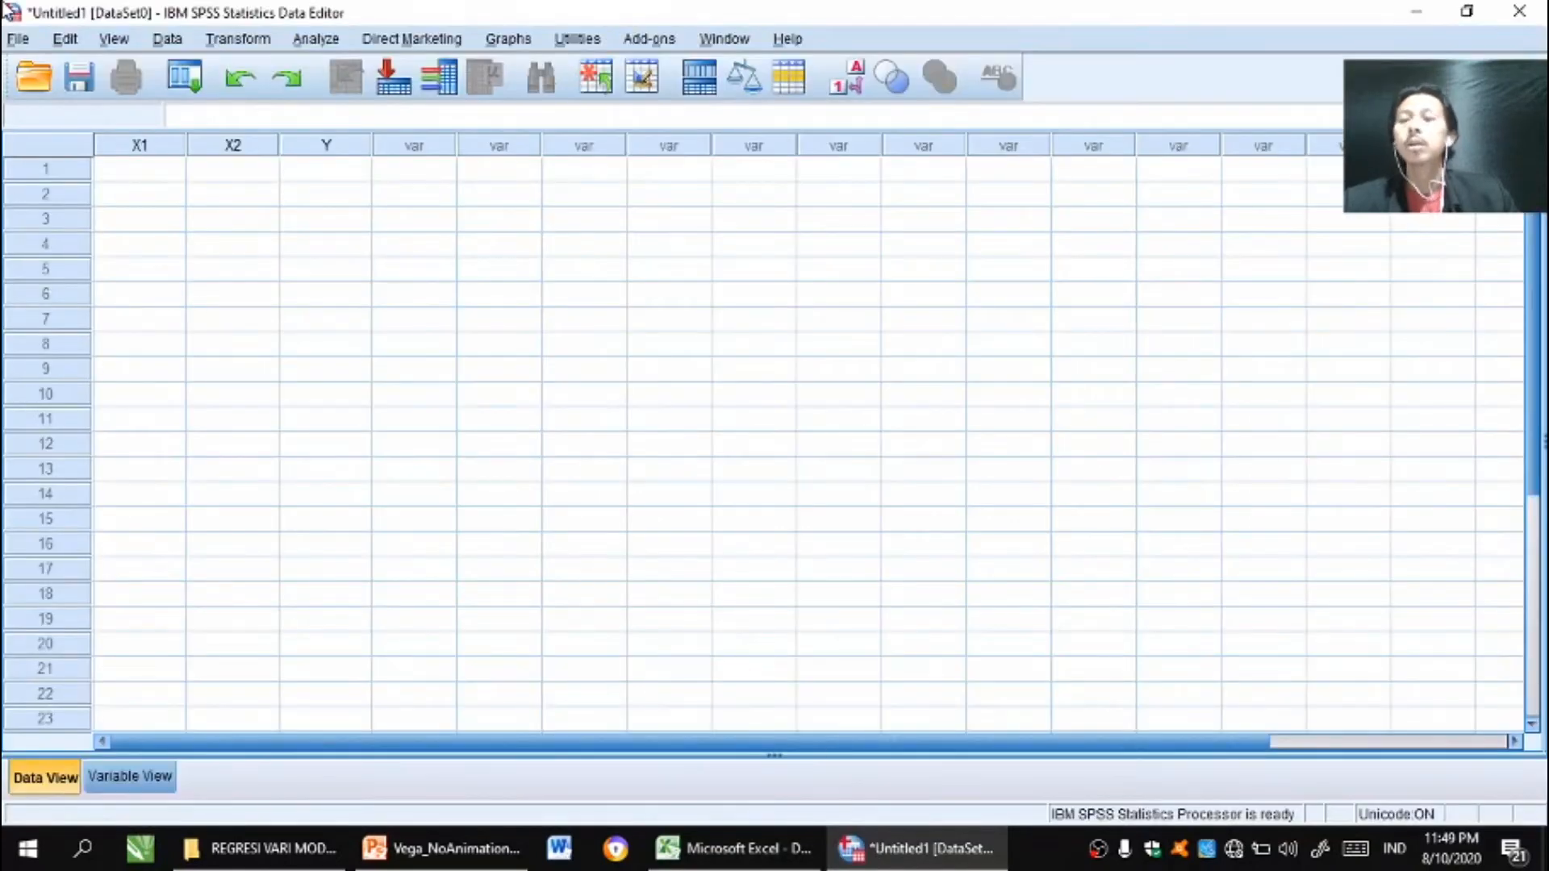
{"action": "left_click", "coordinate": [134, 175]}
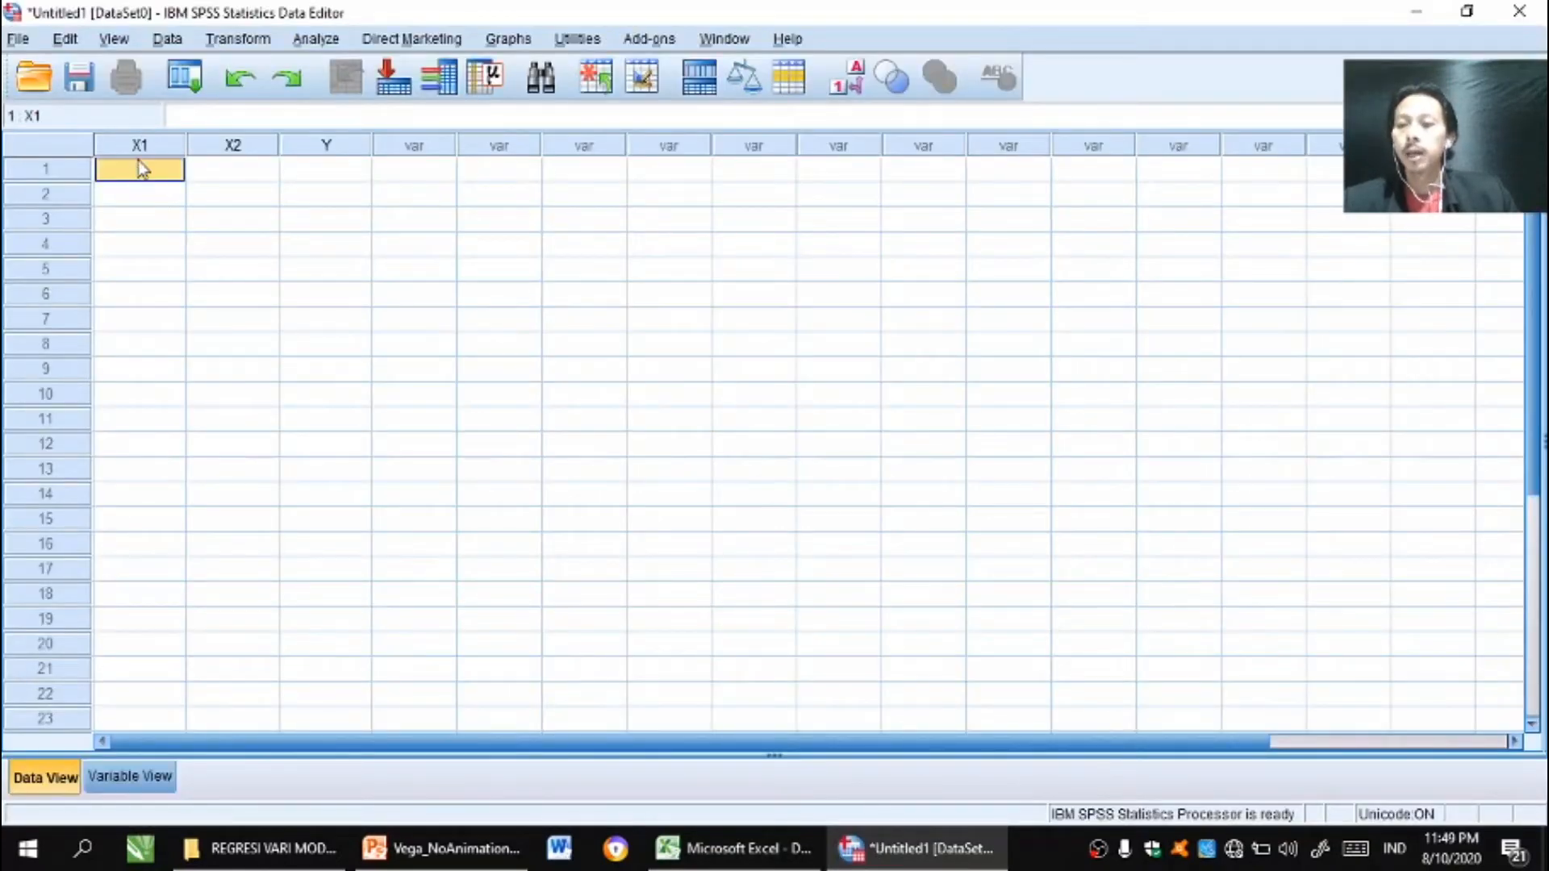
{"action": "right_click", "coordinate": [149, 174]}
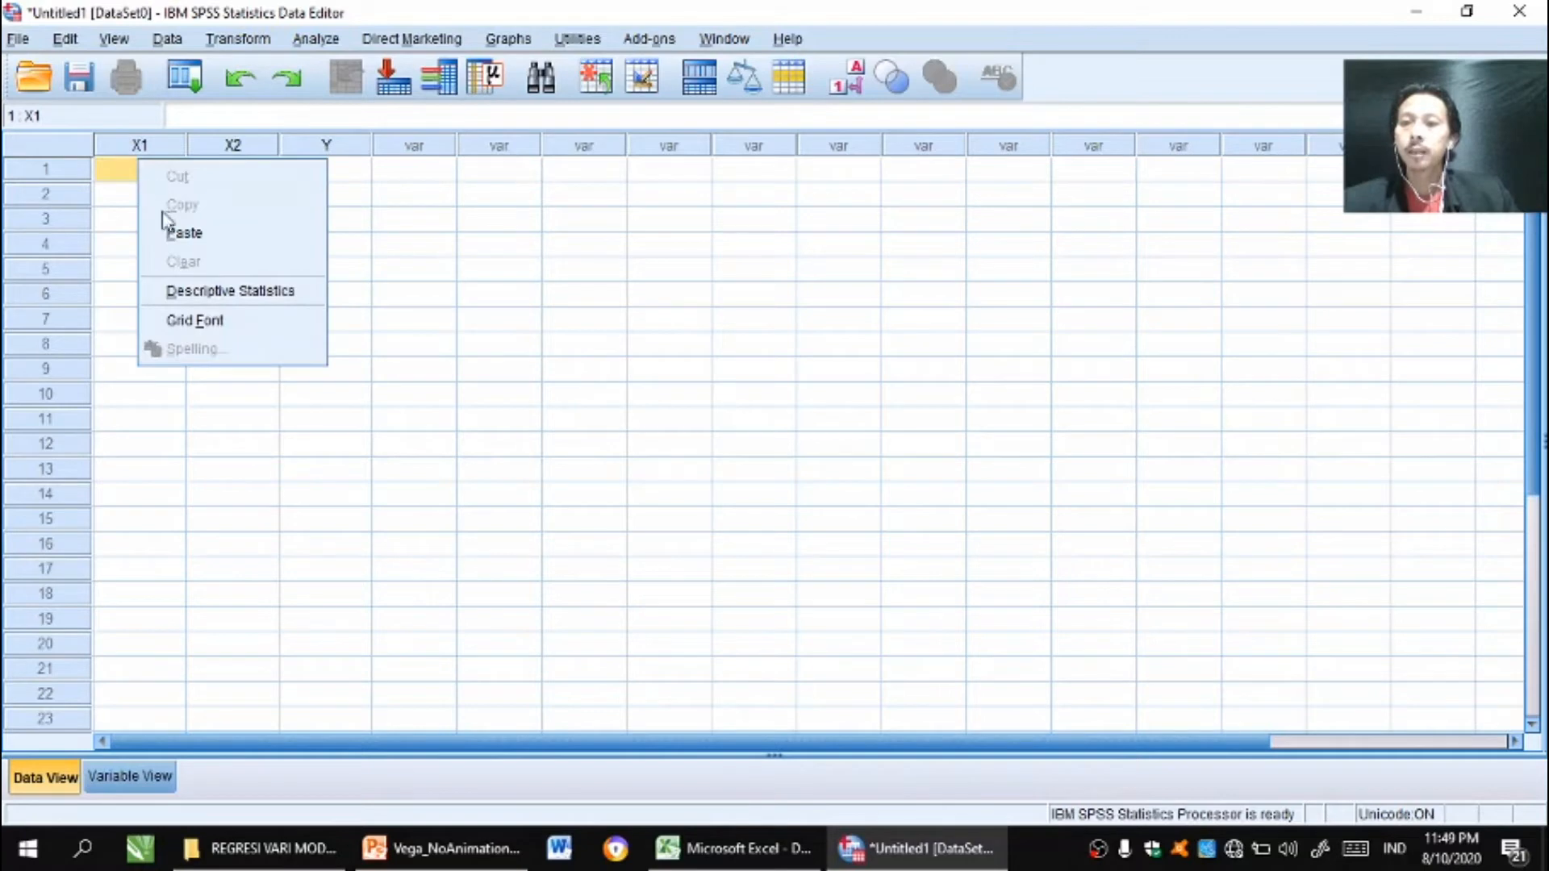
{"action": "left_click", "coordinate": [179, 237]}
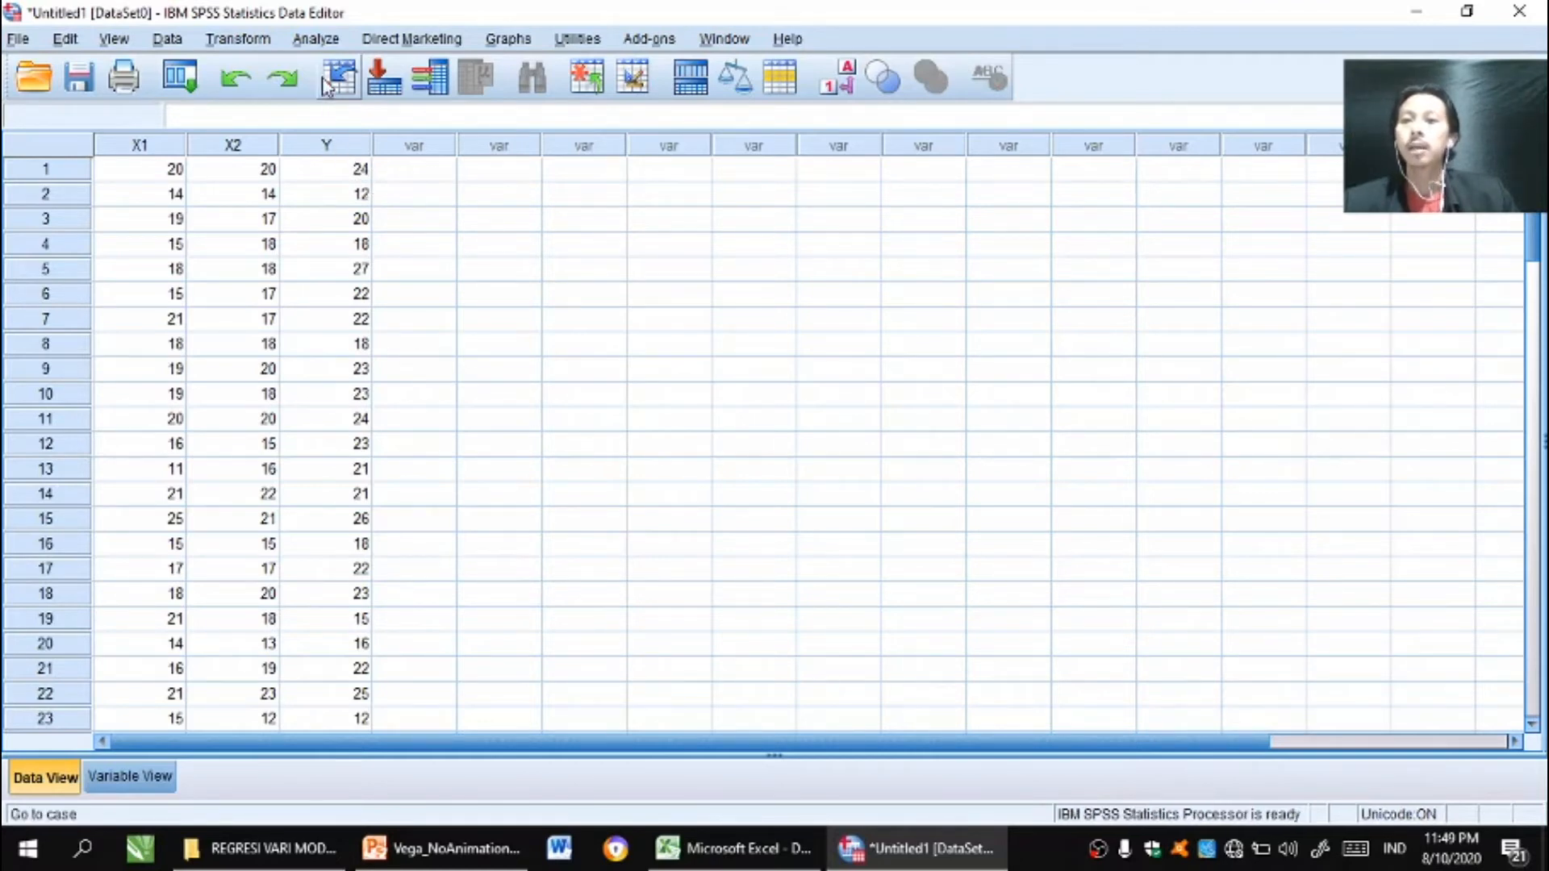
Run Descriptives on Personal Selling [X1] and Disiplin [X2], saving the standardized values as variables
{"action": "left_click", "coordinate": [307, 44]}
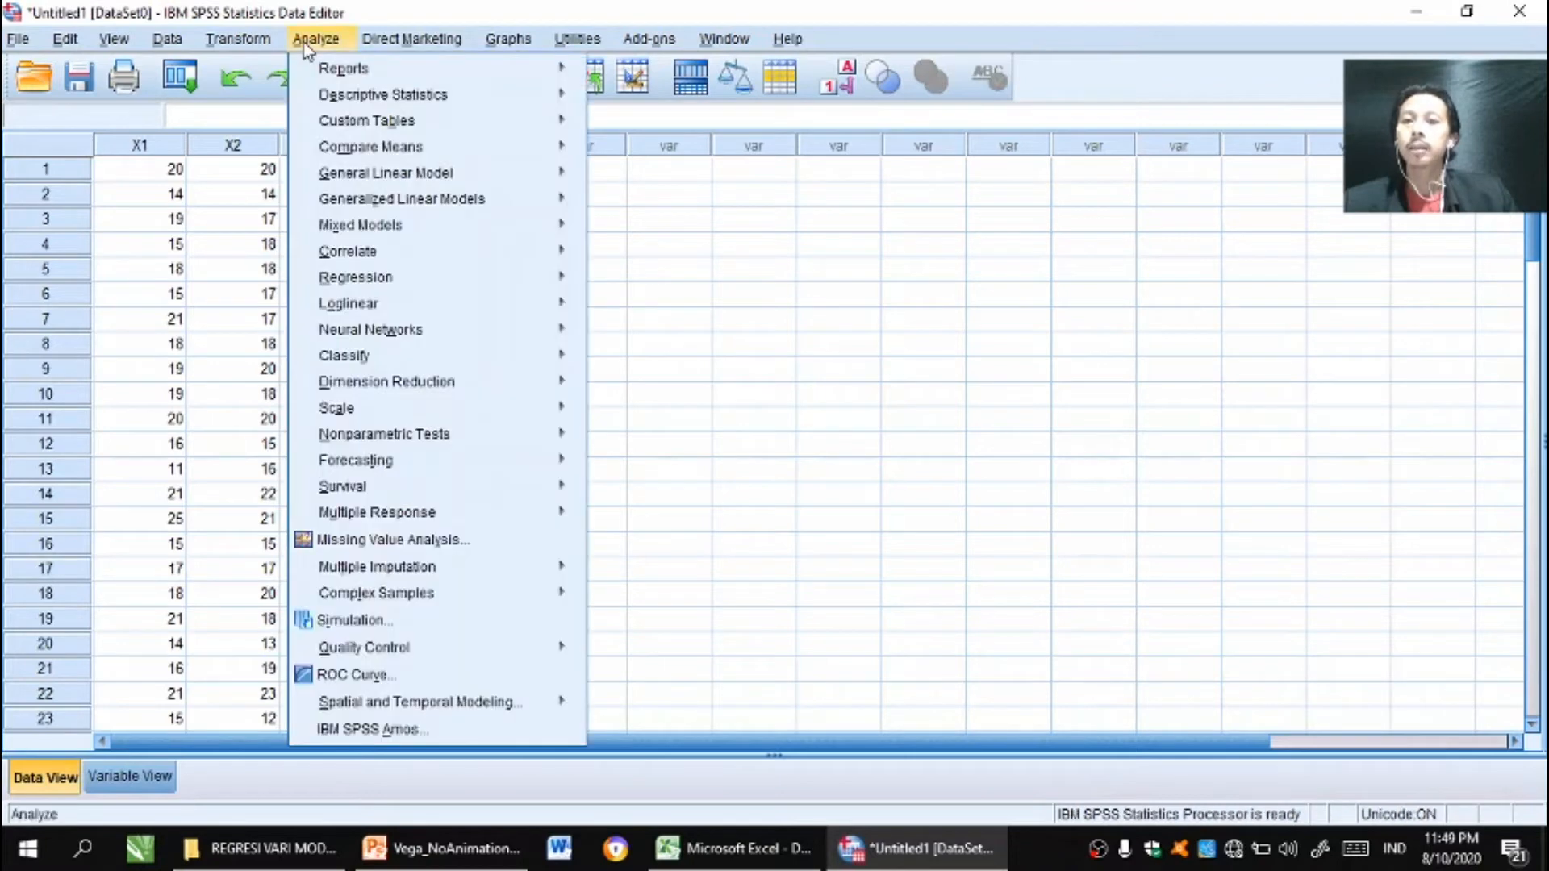
{"action": "mouse_move", "coordinate": [325, 101]}
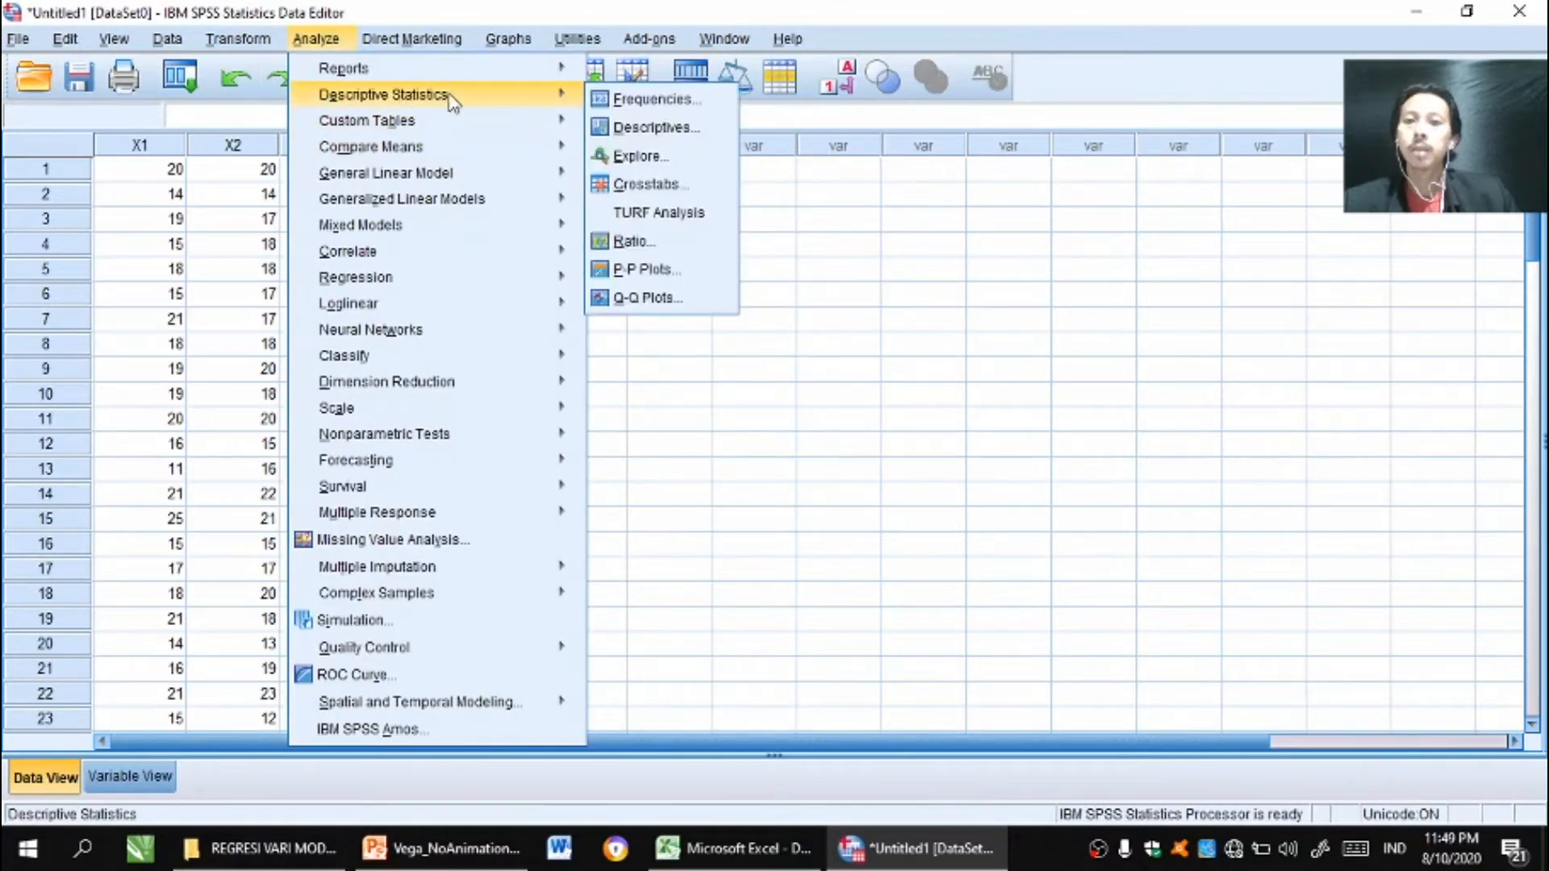
{"action": "left_click", "coordinate": [650, 127]}
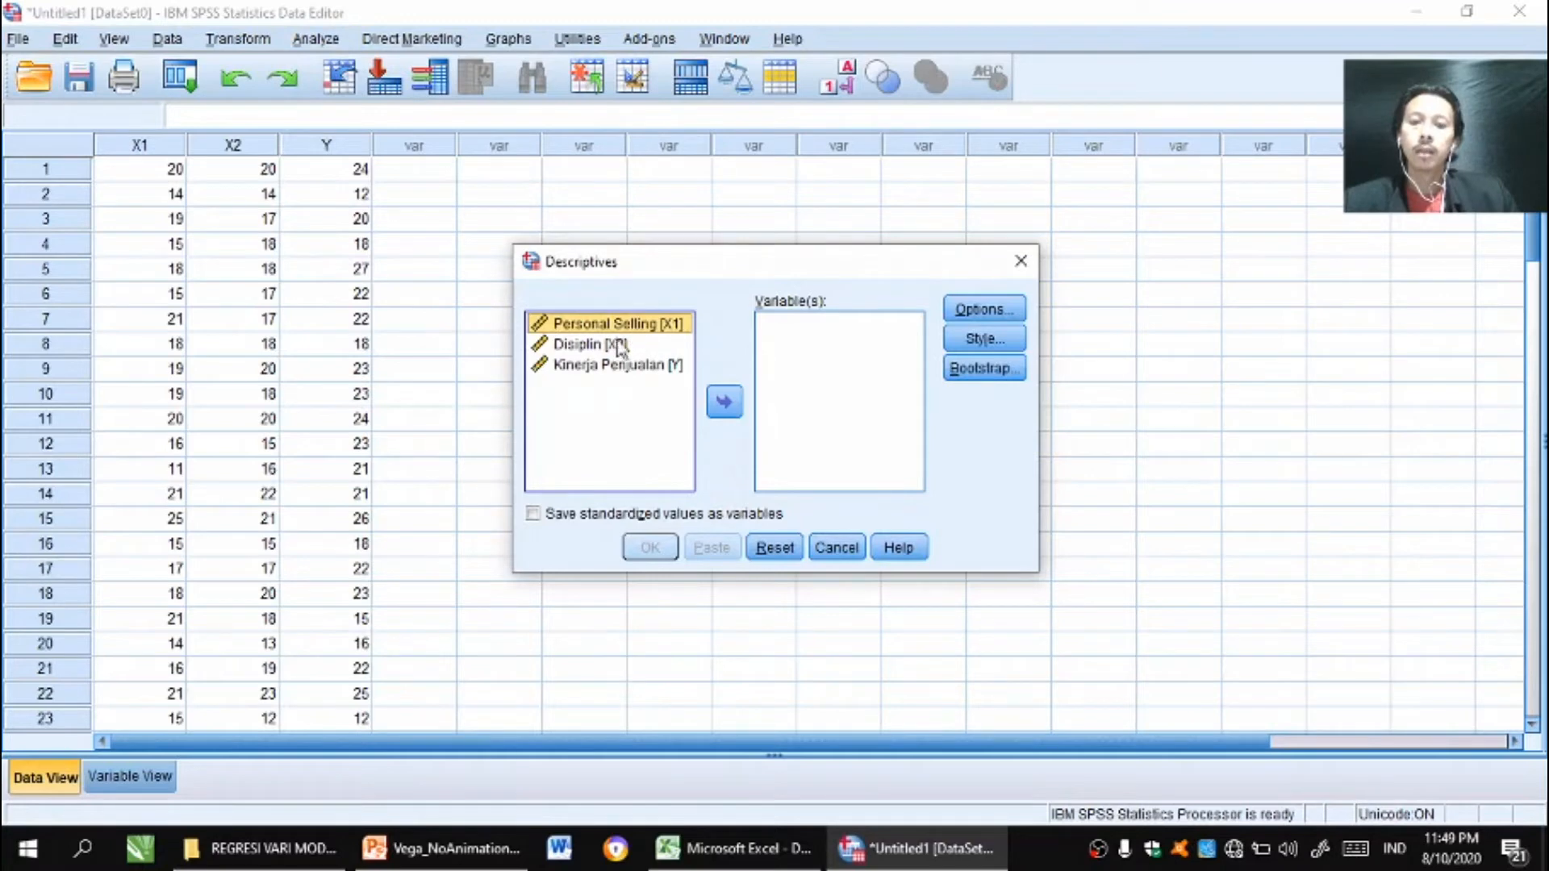
{"action": "left_click", "coordinate": [574, 344], "text": "shift"}
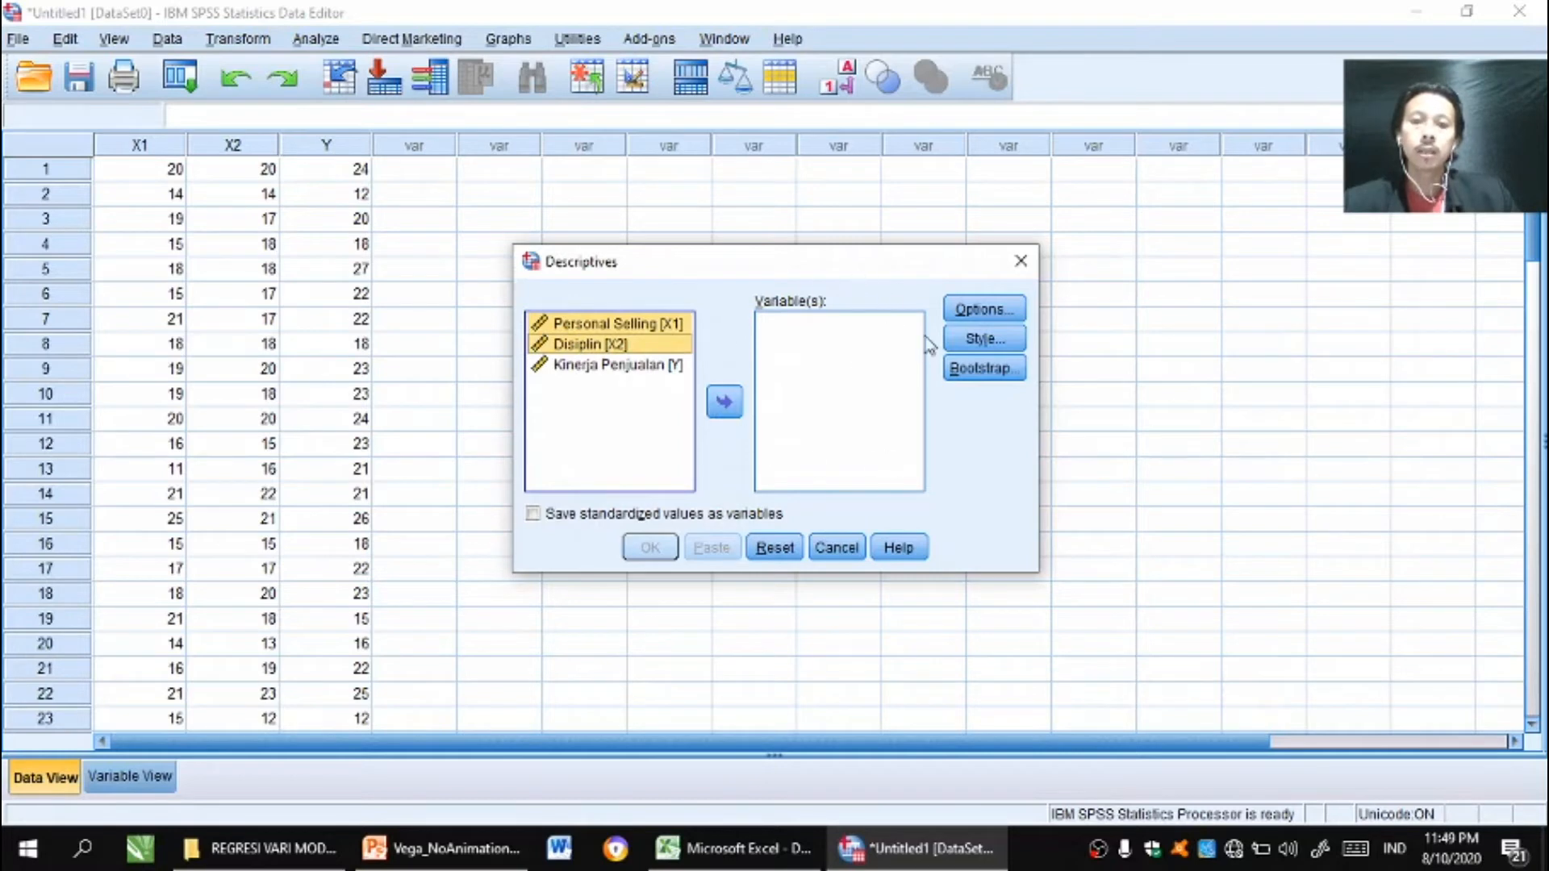
{"action": "left_click", "coordinate": [725, 401]}
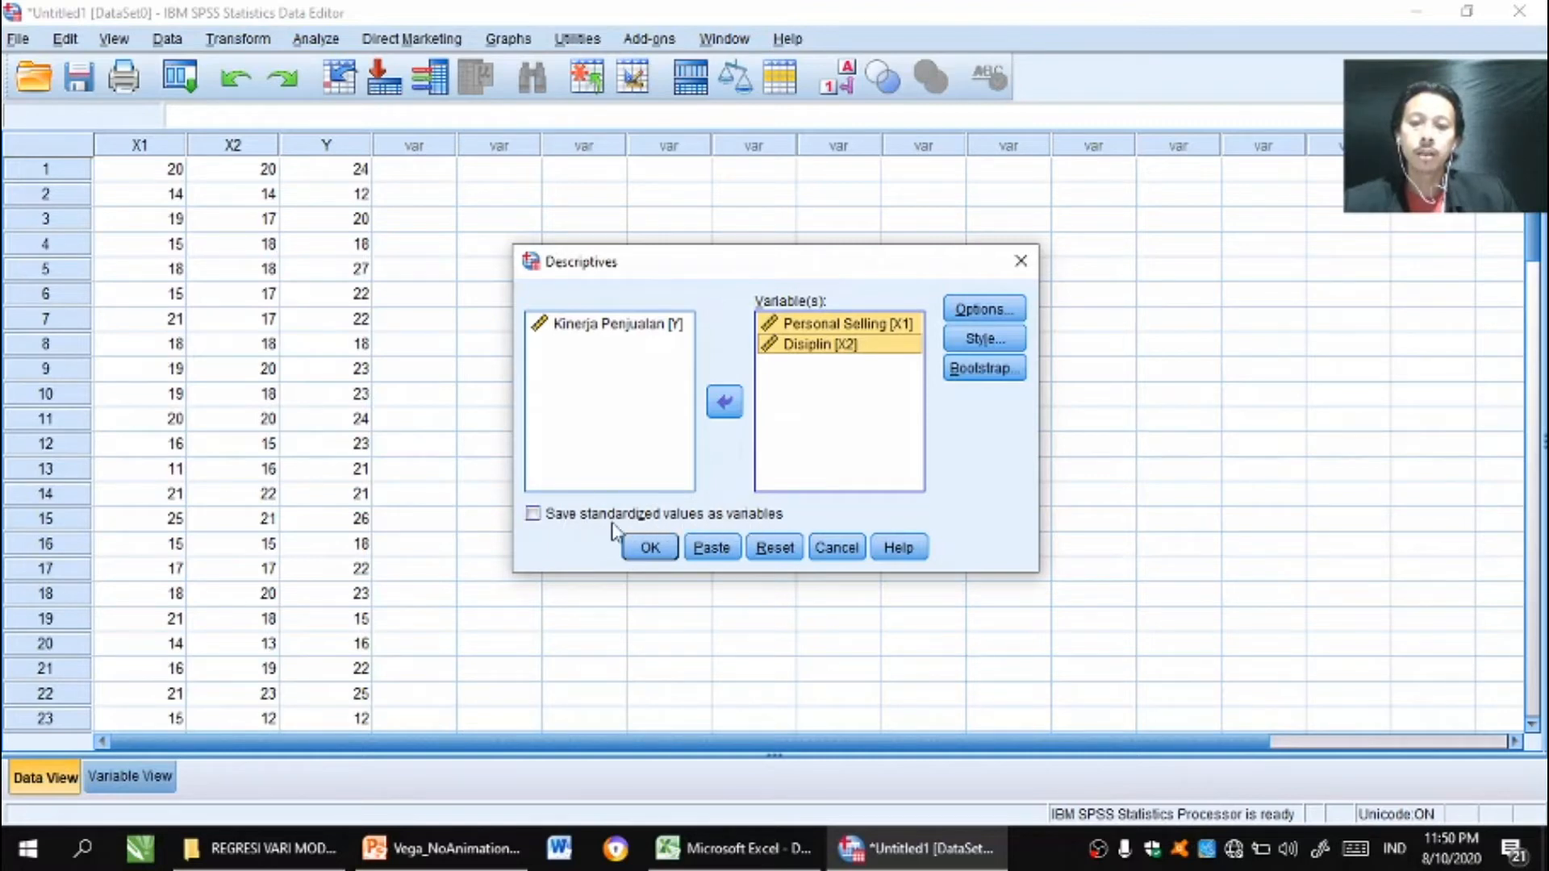
{"action": "left_click", "coordinate": [533, 516]}
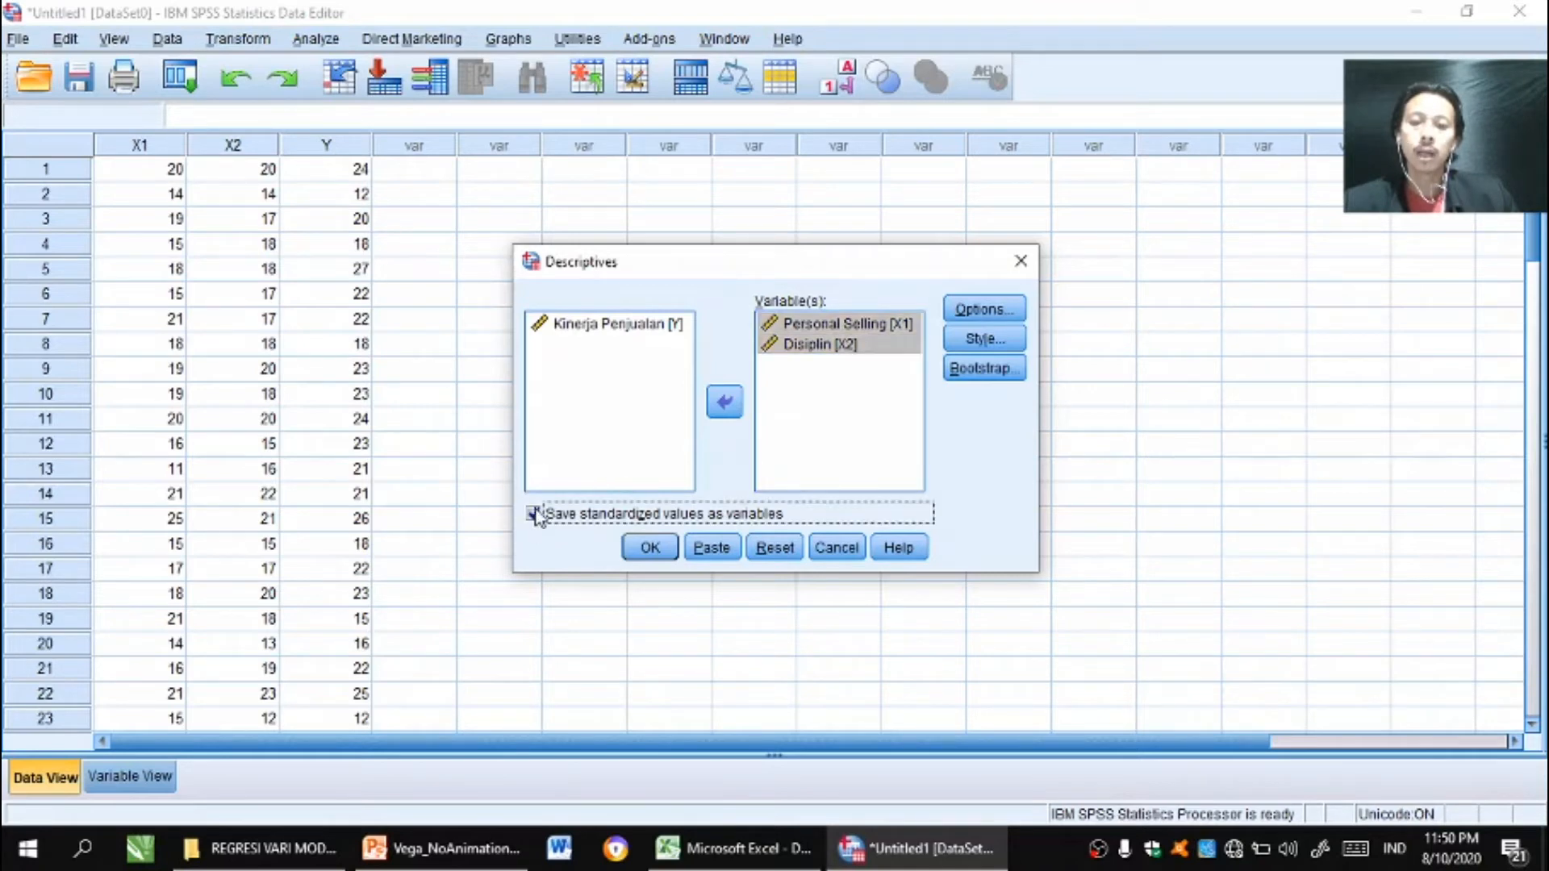
{"action": "left_click", "coordinate": [650, 548]}
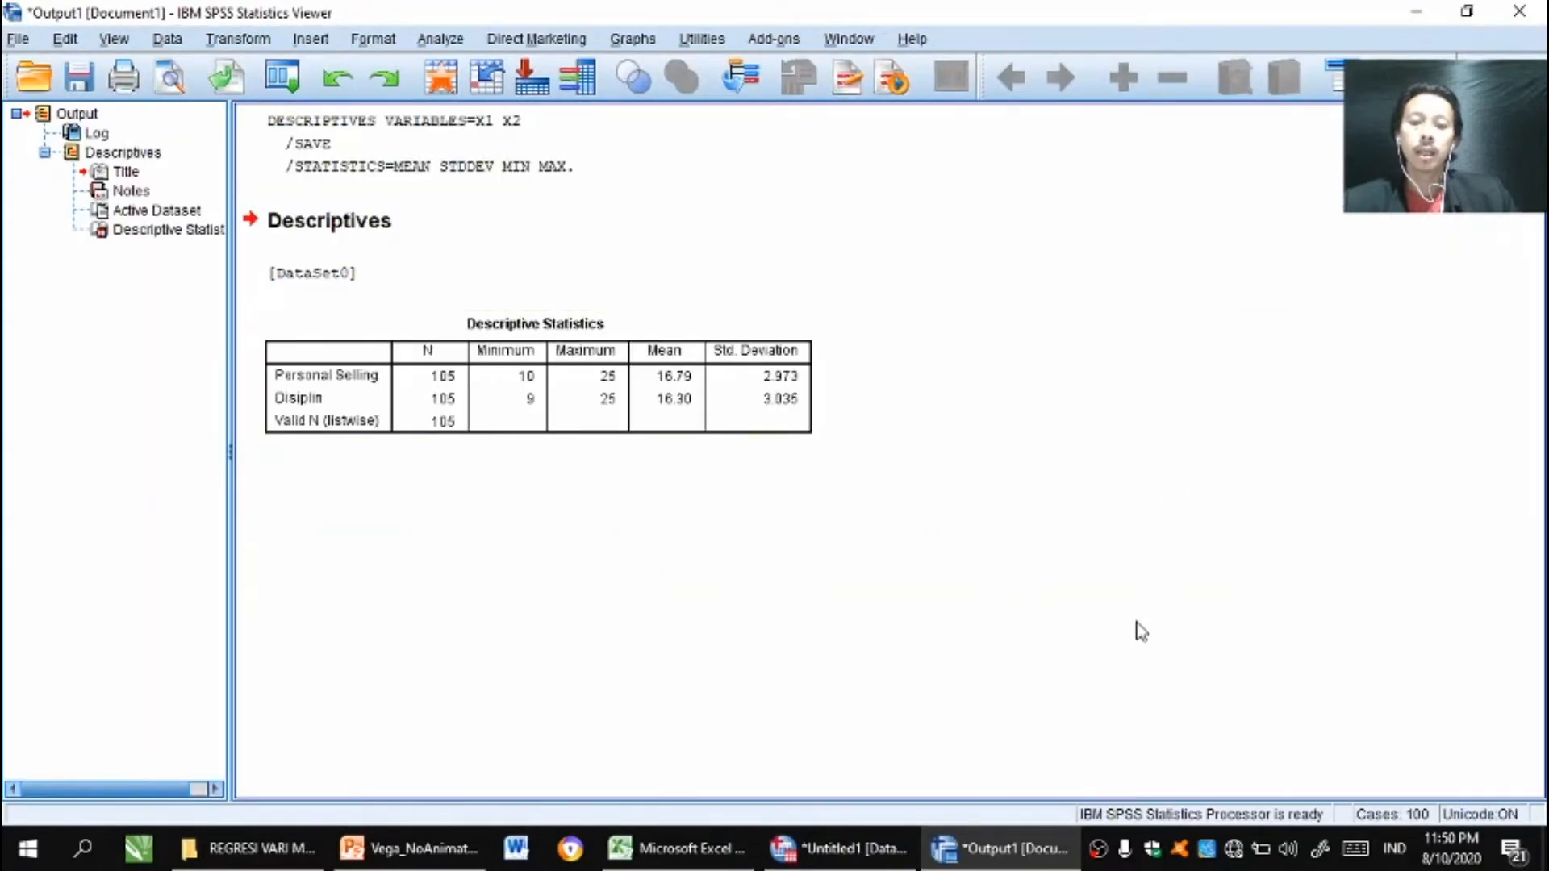
Return to the Data Editor and start a Compute Variable with target SNM, inserting the Abs function into the numeric expression
{"action": "left_click", "coordinate": [849, 855]}
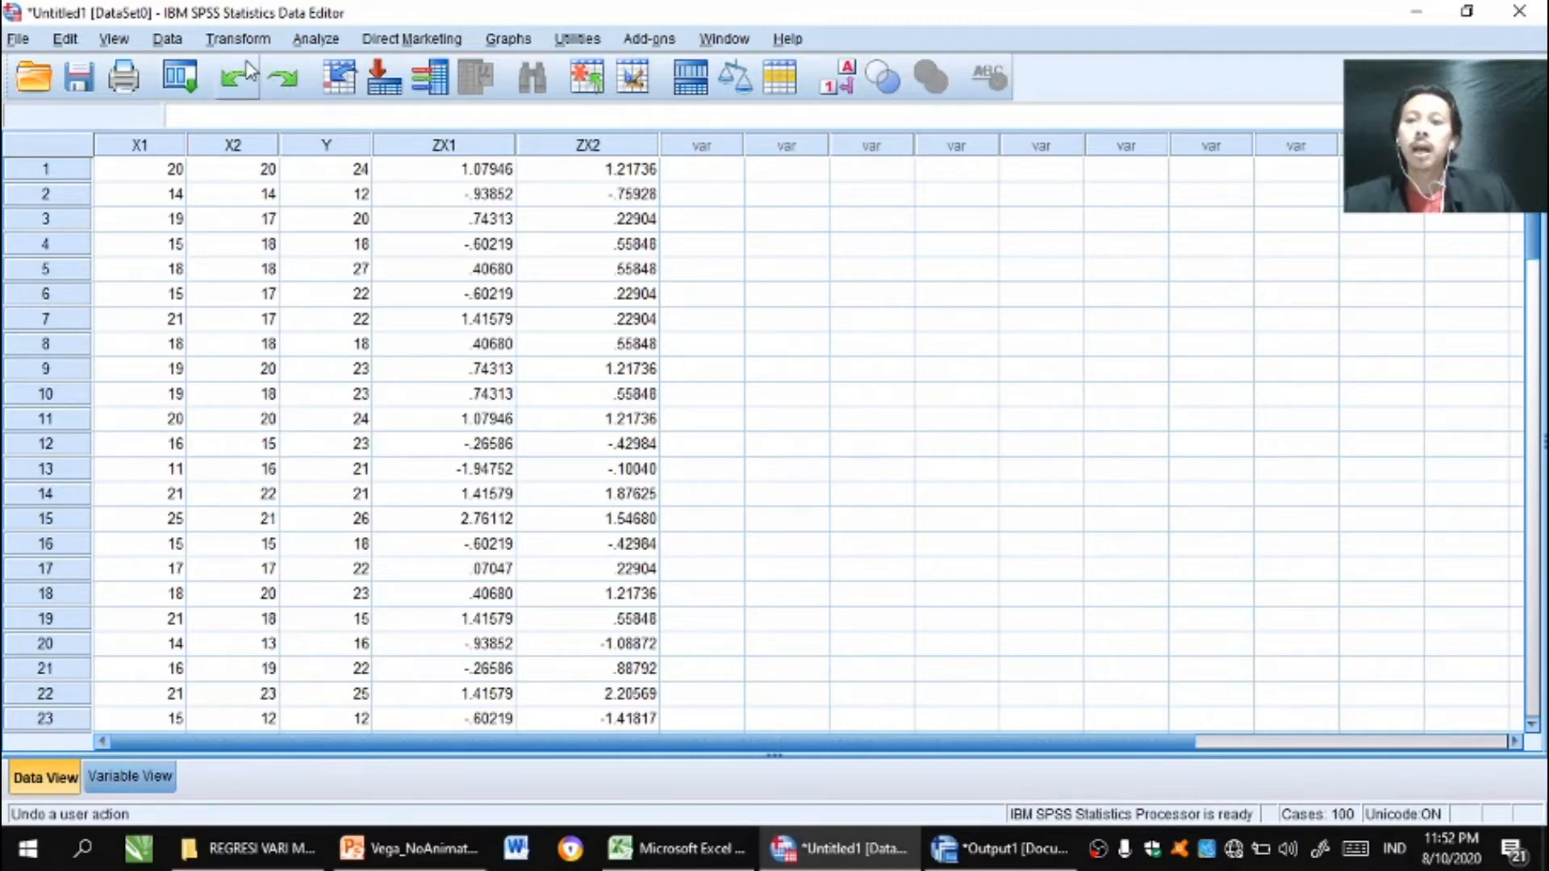
{"action": "left_click", "coordinate": [235, 42]}
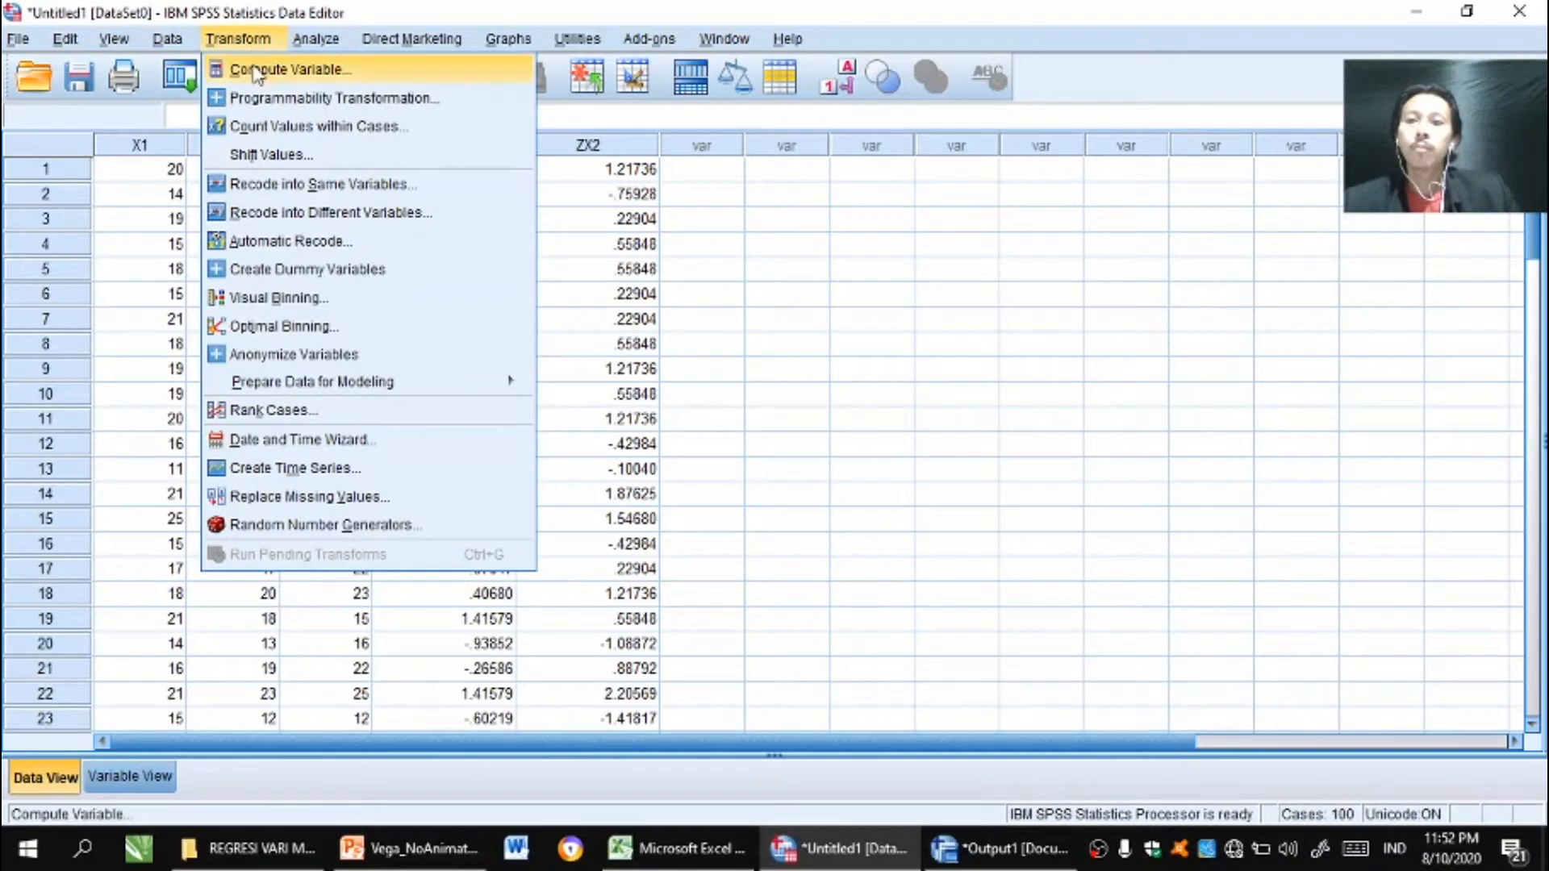
{"action": "left_click", "coordinate": [257, 73]}
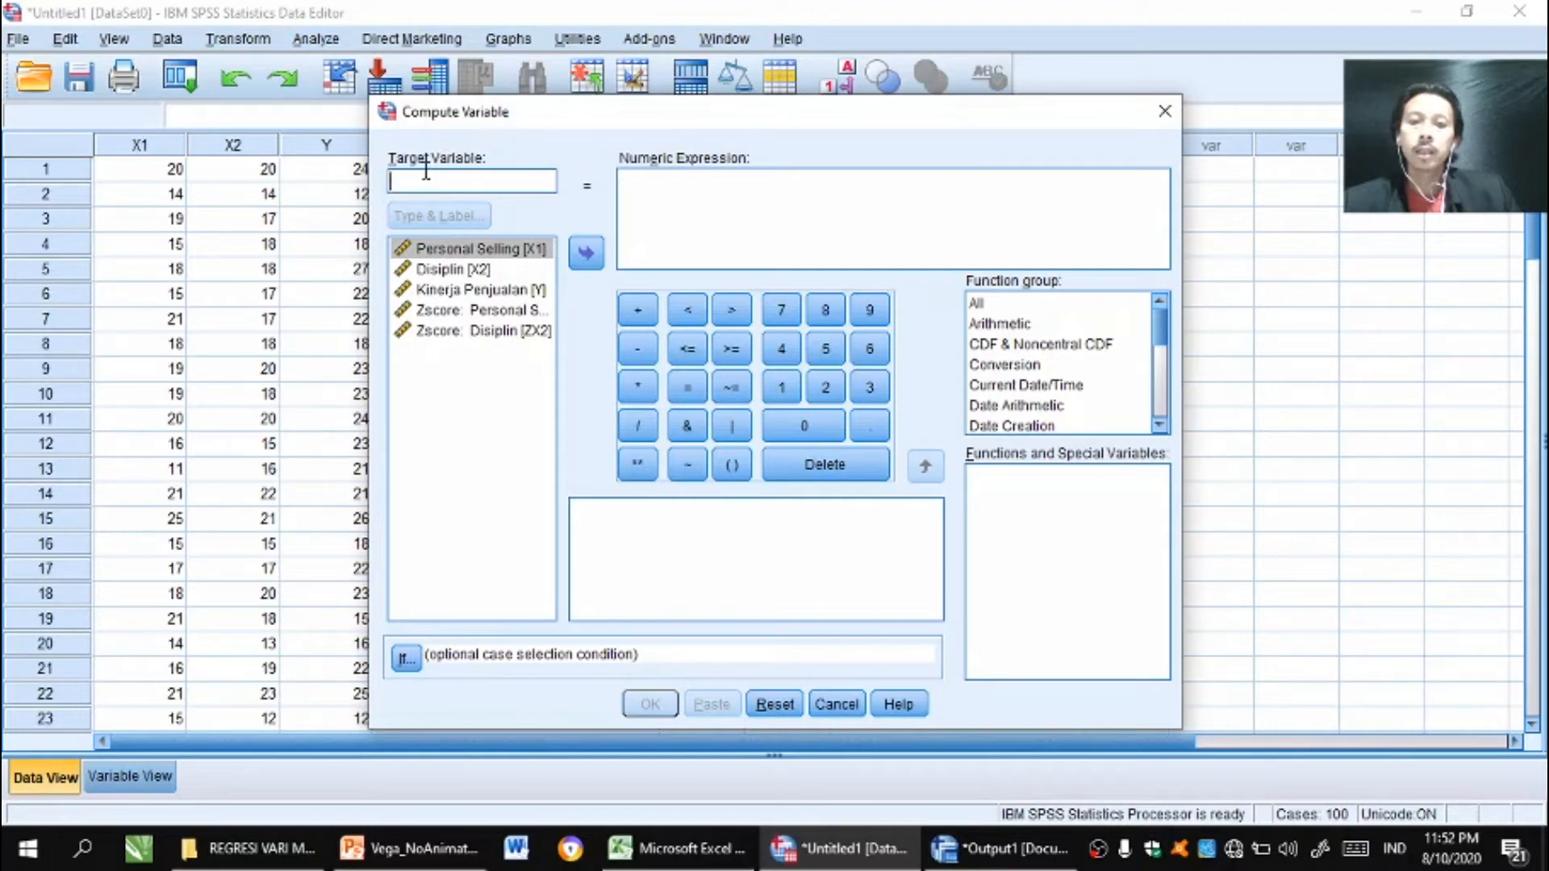
{"action": "type", "text": "SNM"}
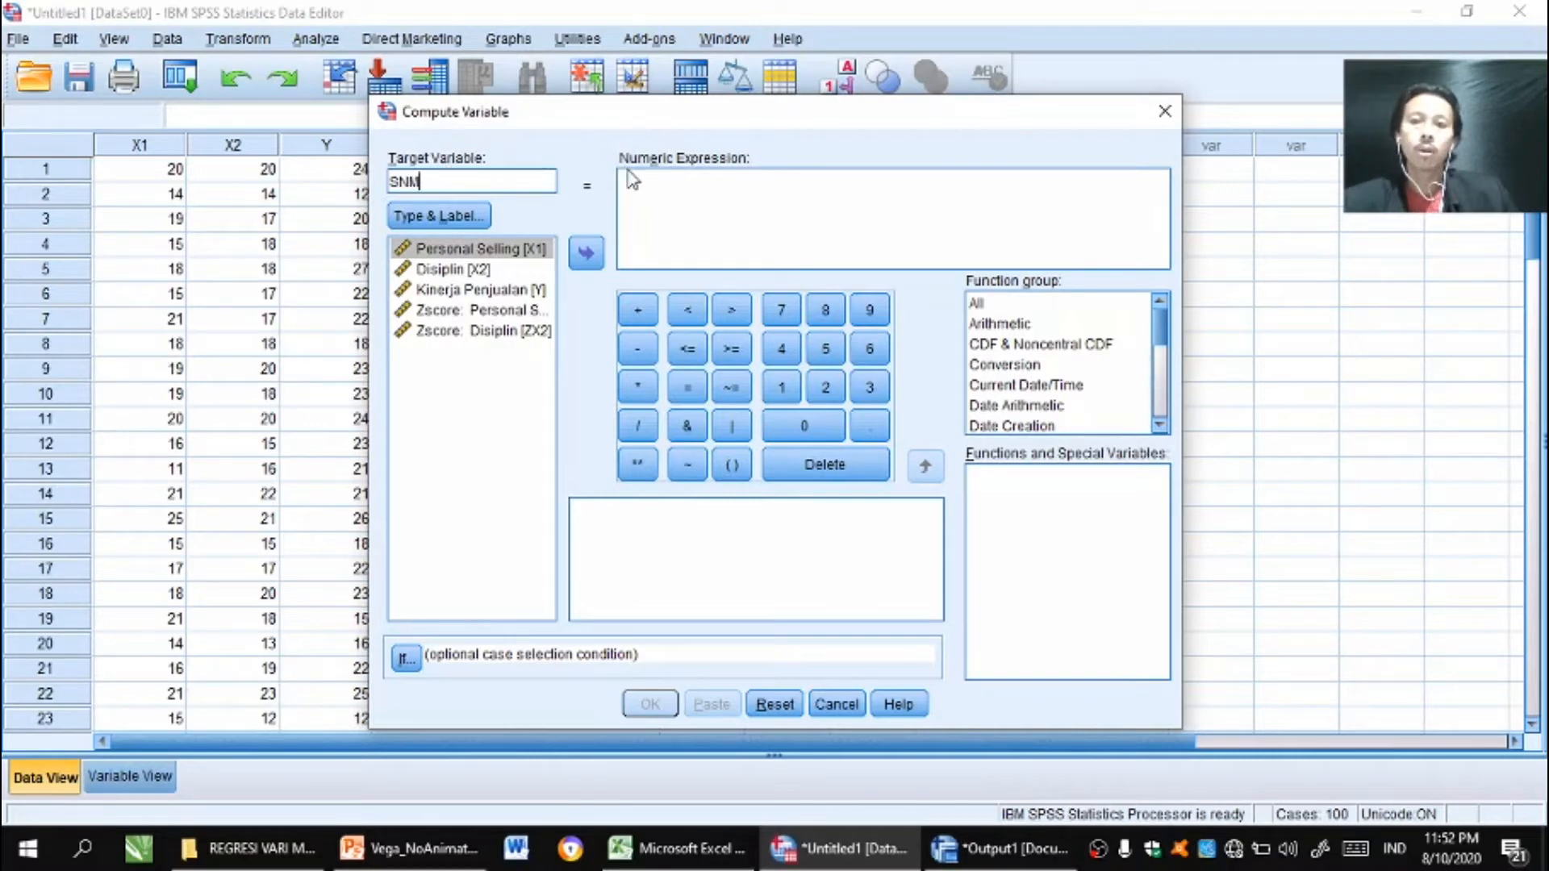
{"action": "left_click", "coordinate": [973, 306]}
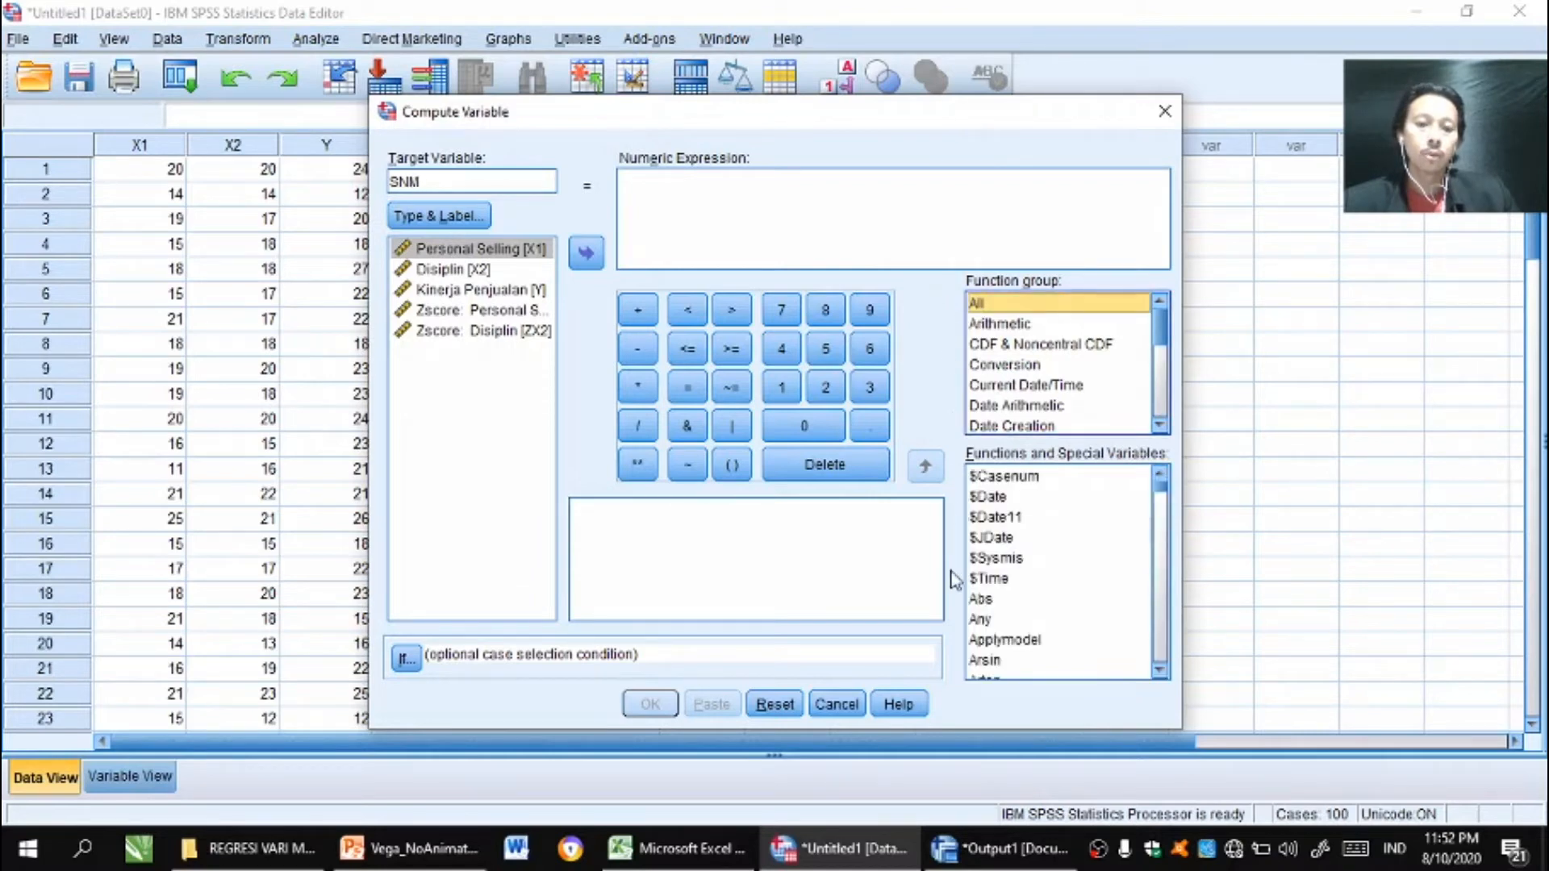
{"action": "left_click", "coordinate": [982, 605]}
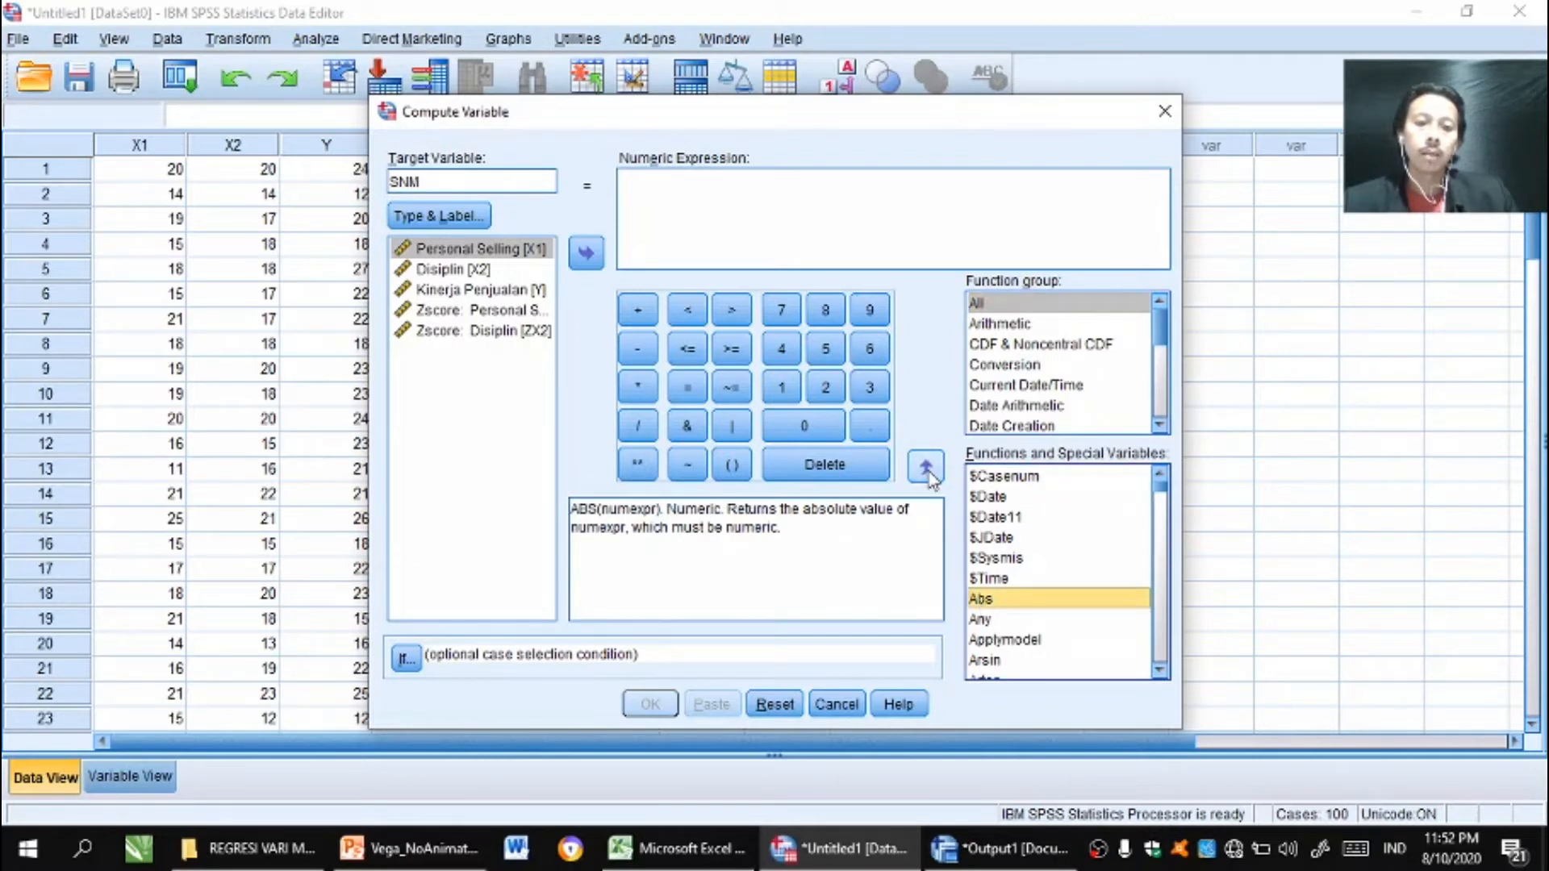
{"action": "left_click", "coordinate": [925, 467]}
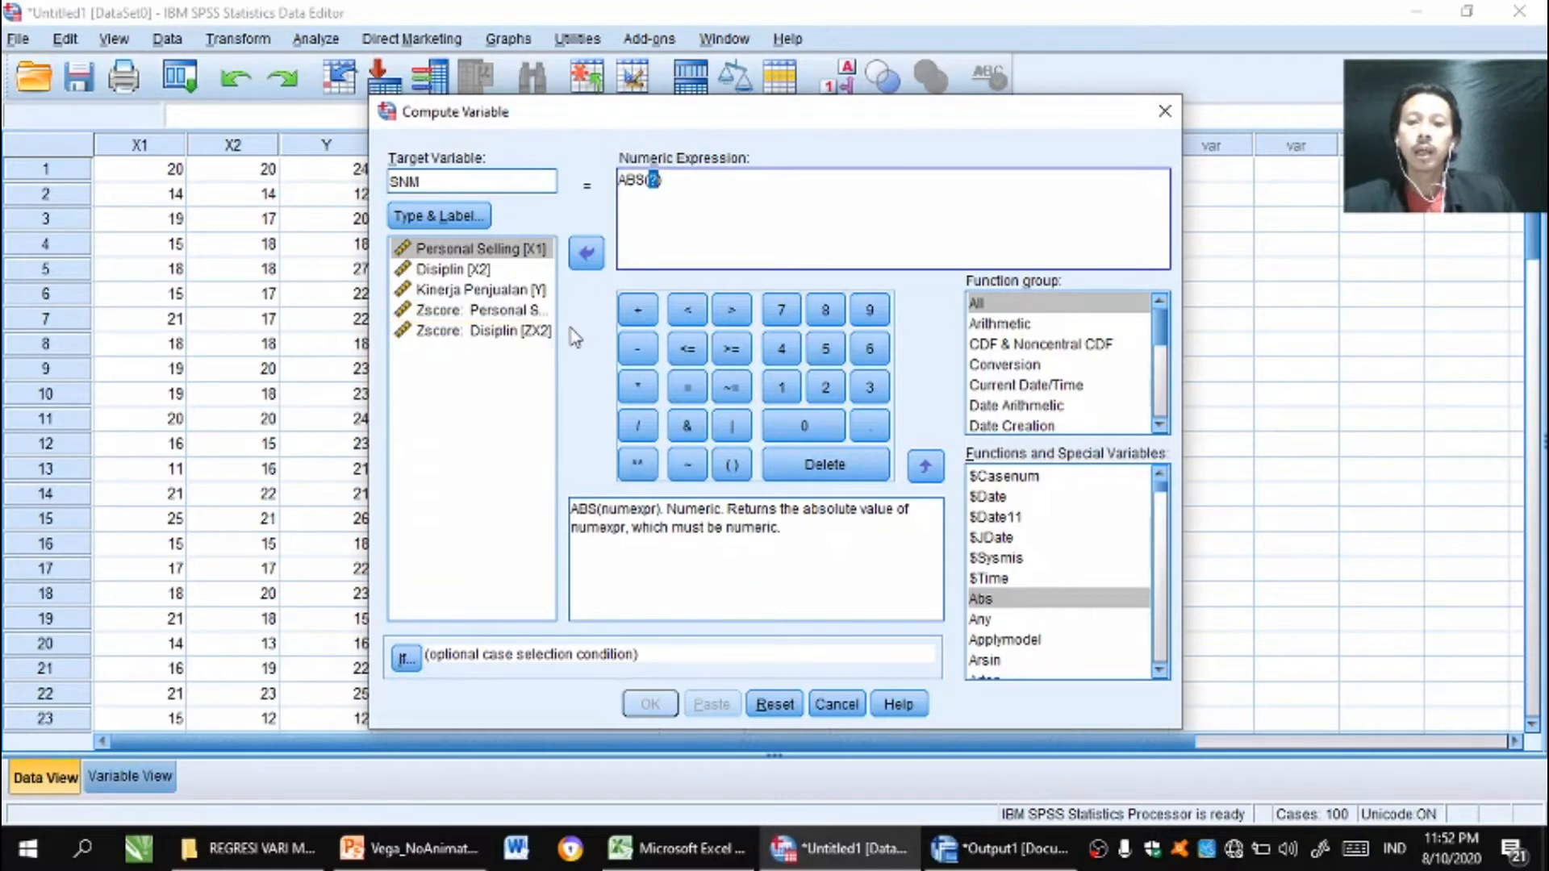
Complete the SNM expression as ABS(ZX1 - ZX2) and compute the variable
{"action": "left_click", "coordinate": [523, 317]}
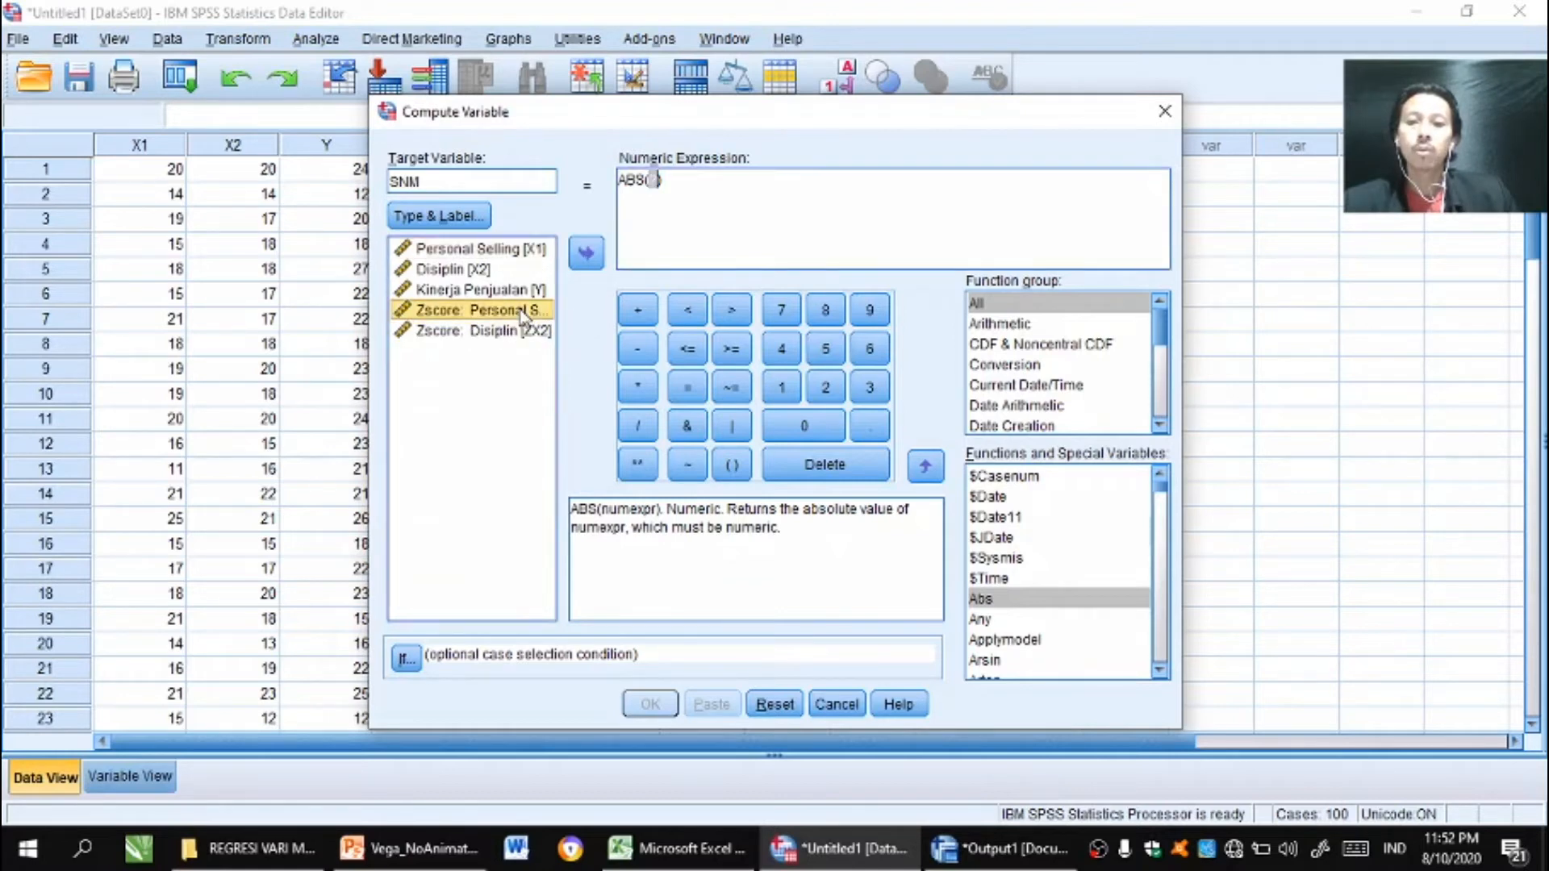
{"action": "left_click", "coordinate": [586, 257]}
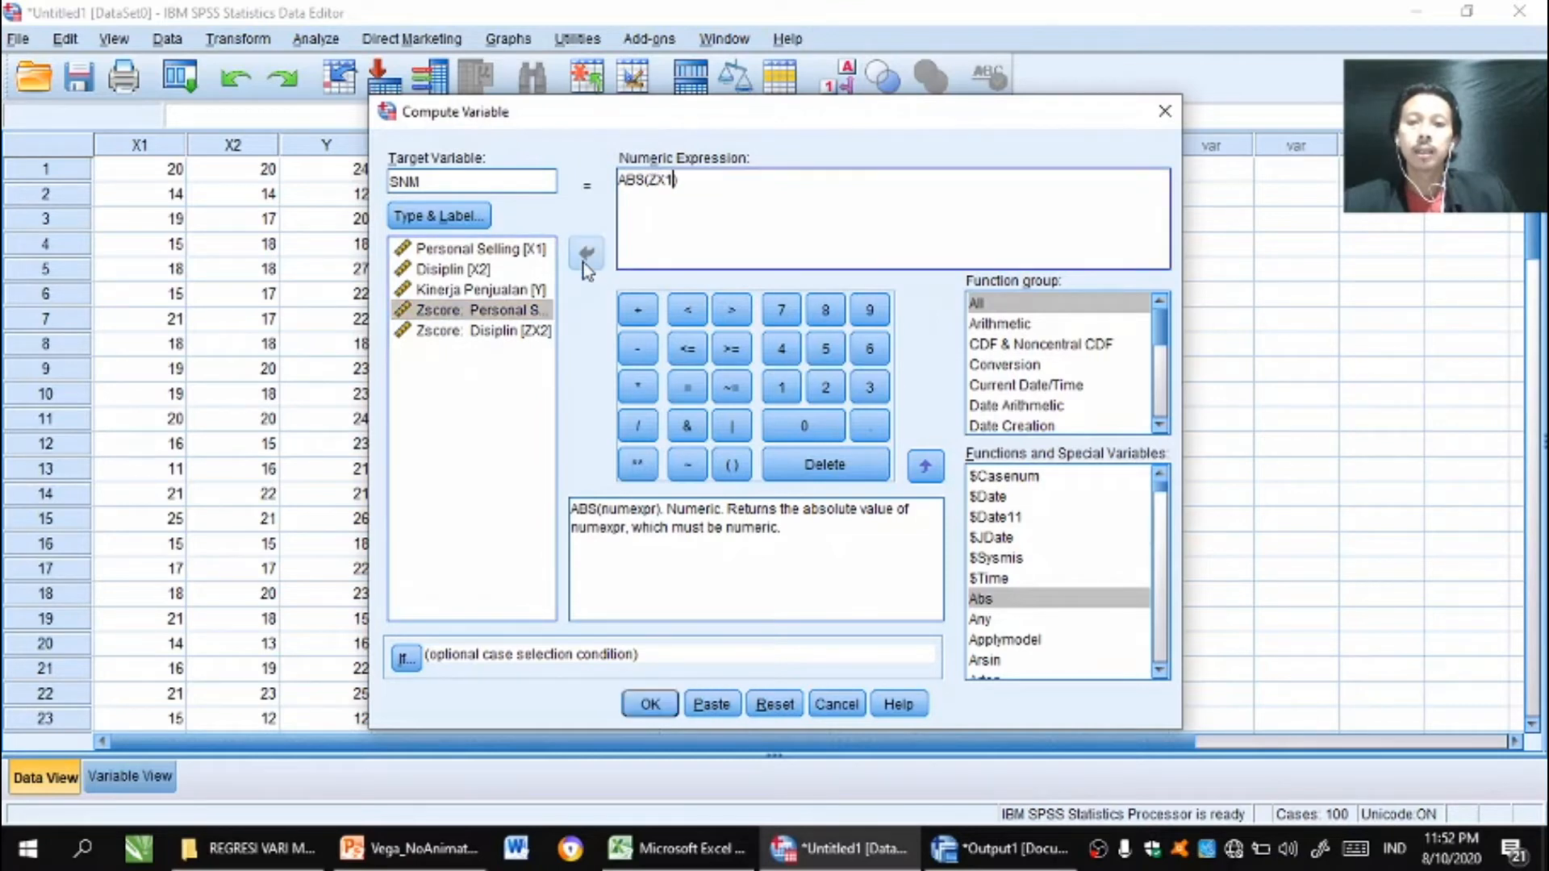
{"action": "left_click", "coordinate": [642, 355]}
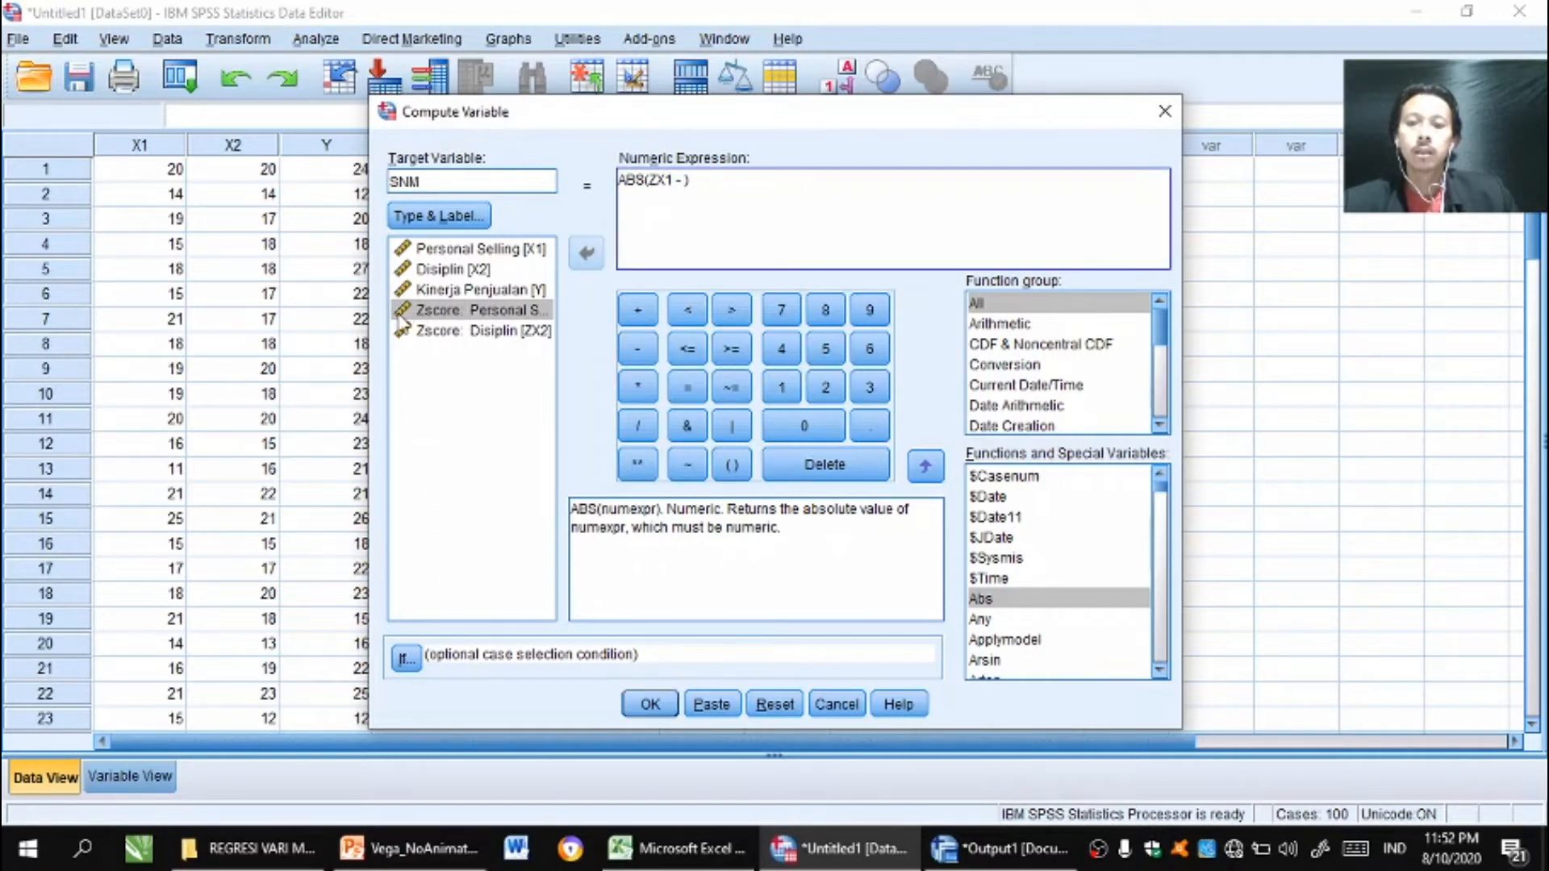
{"action": "left_click", "coordinate": [443, 335]}
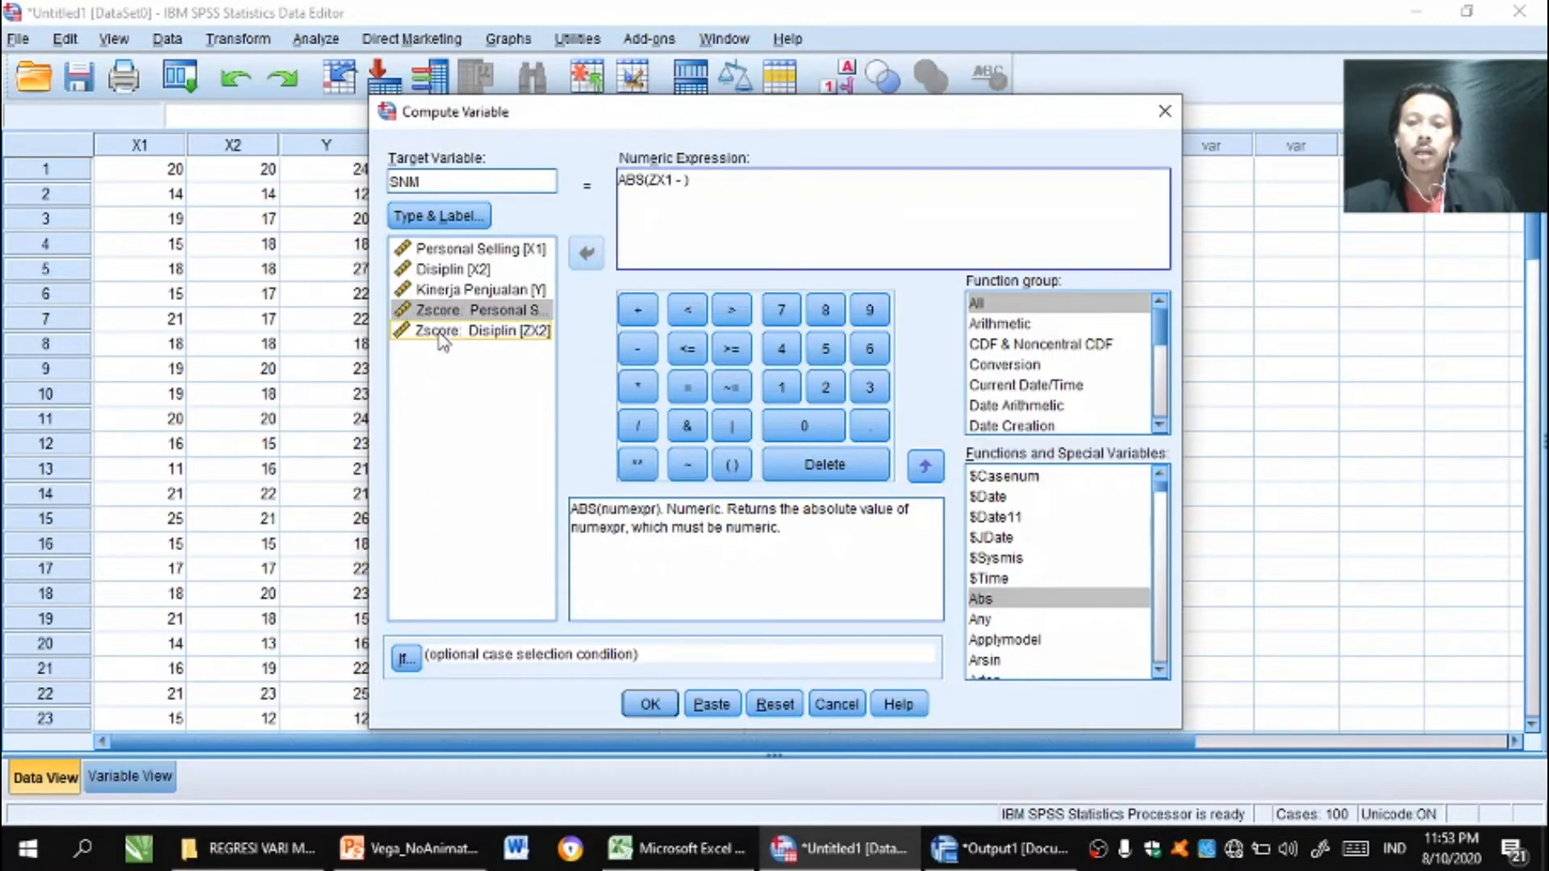
{"action": "left_click", "coordinate": [526, 333]}
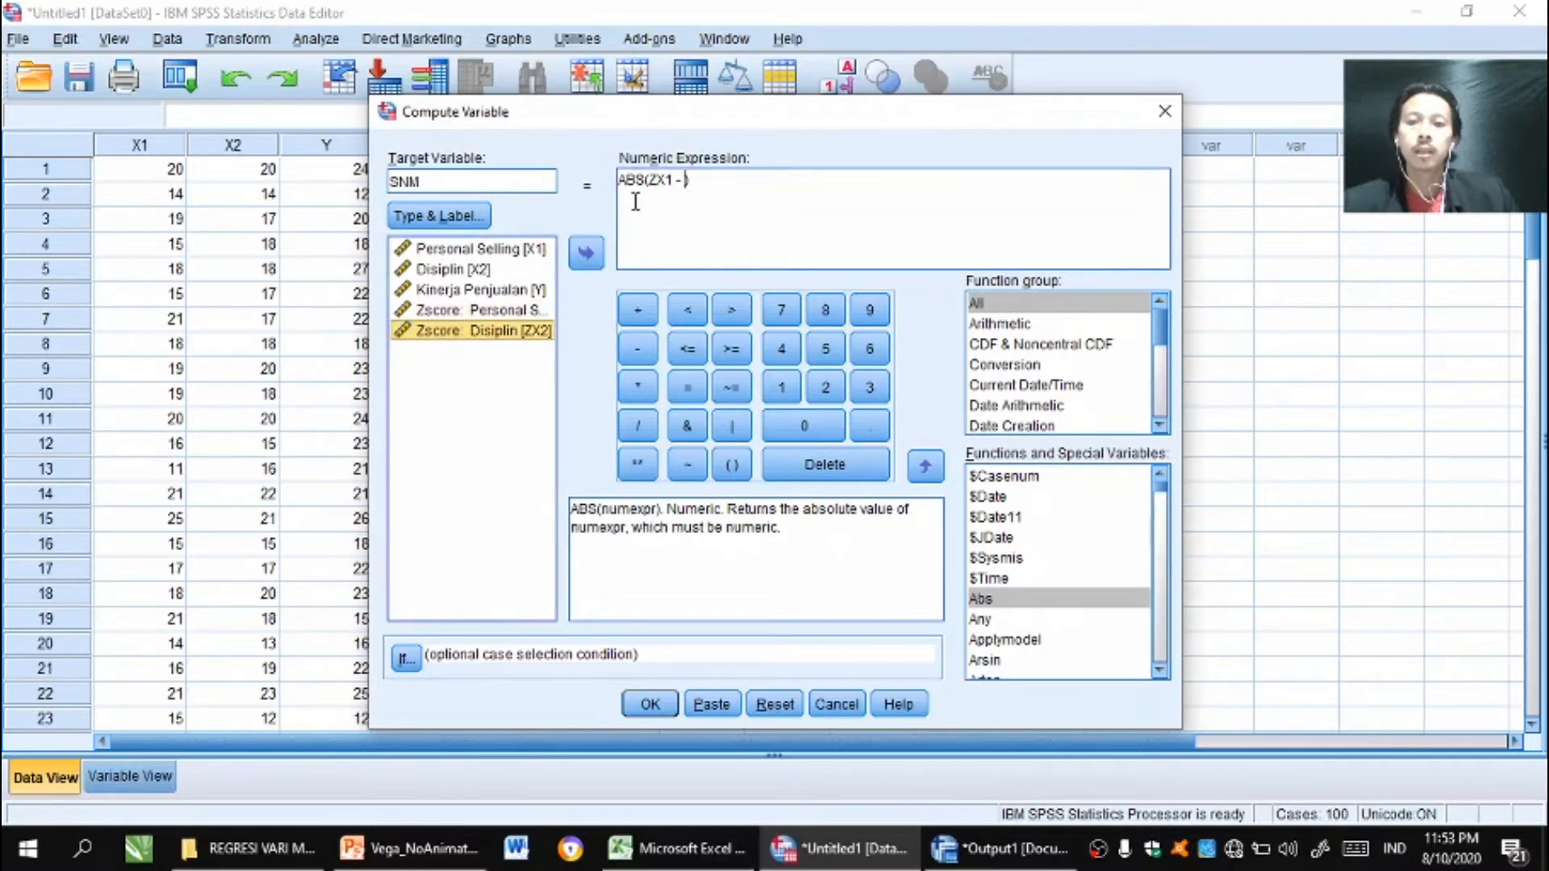
{"action": "left_click", "coordinate": [588, 255]}
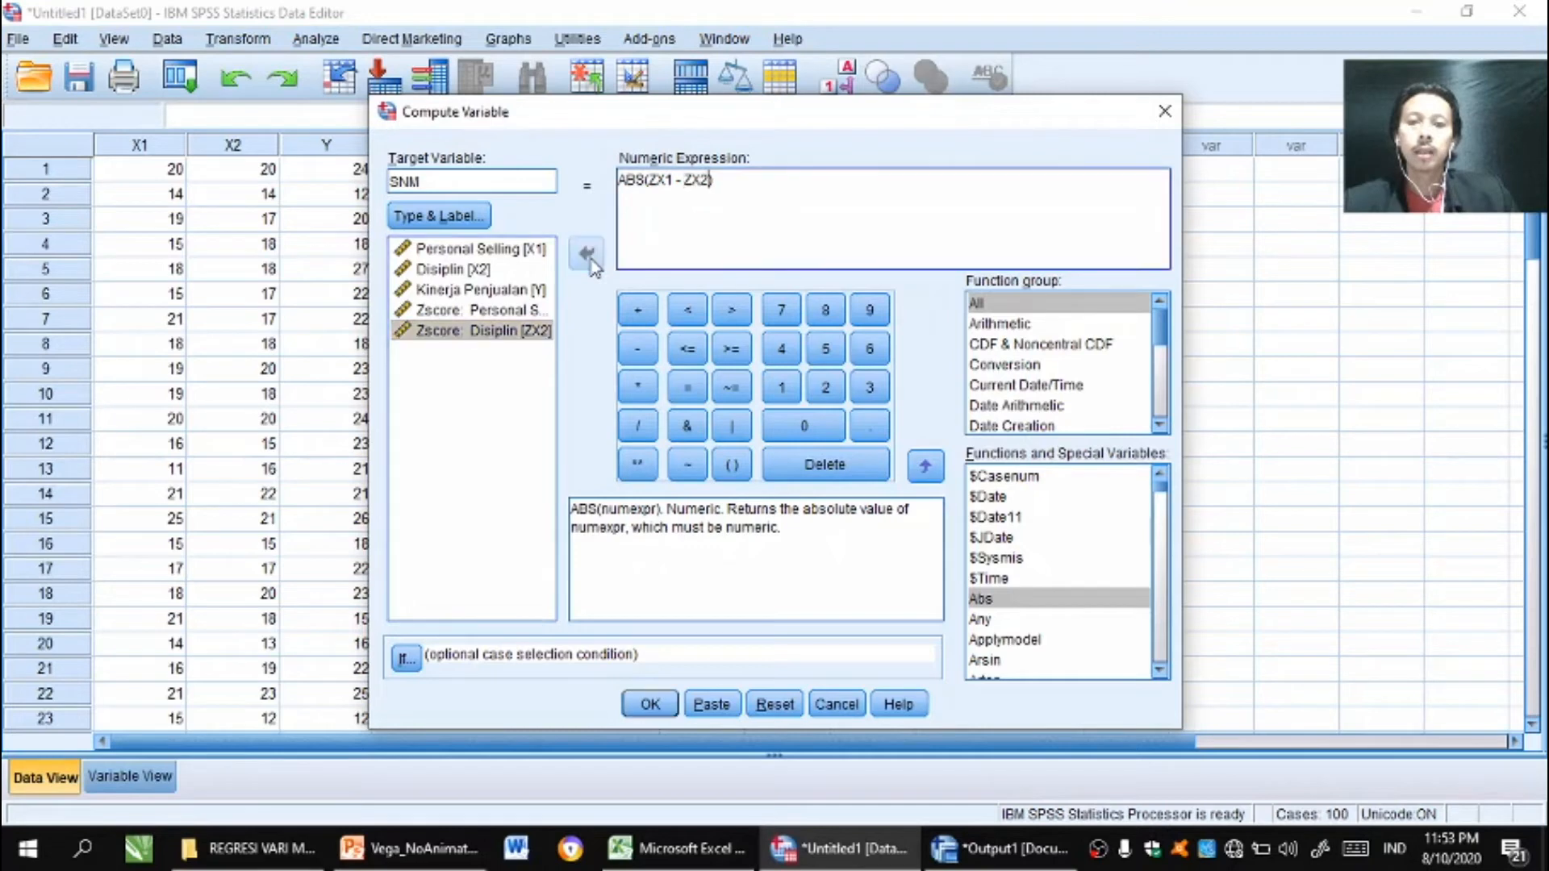
{"action": "left_click", "coordinate": [650, 704]}
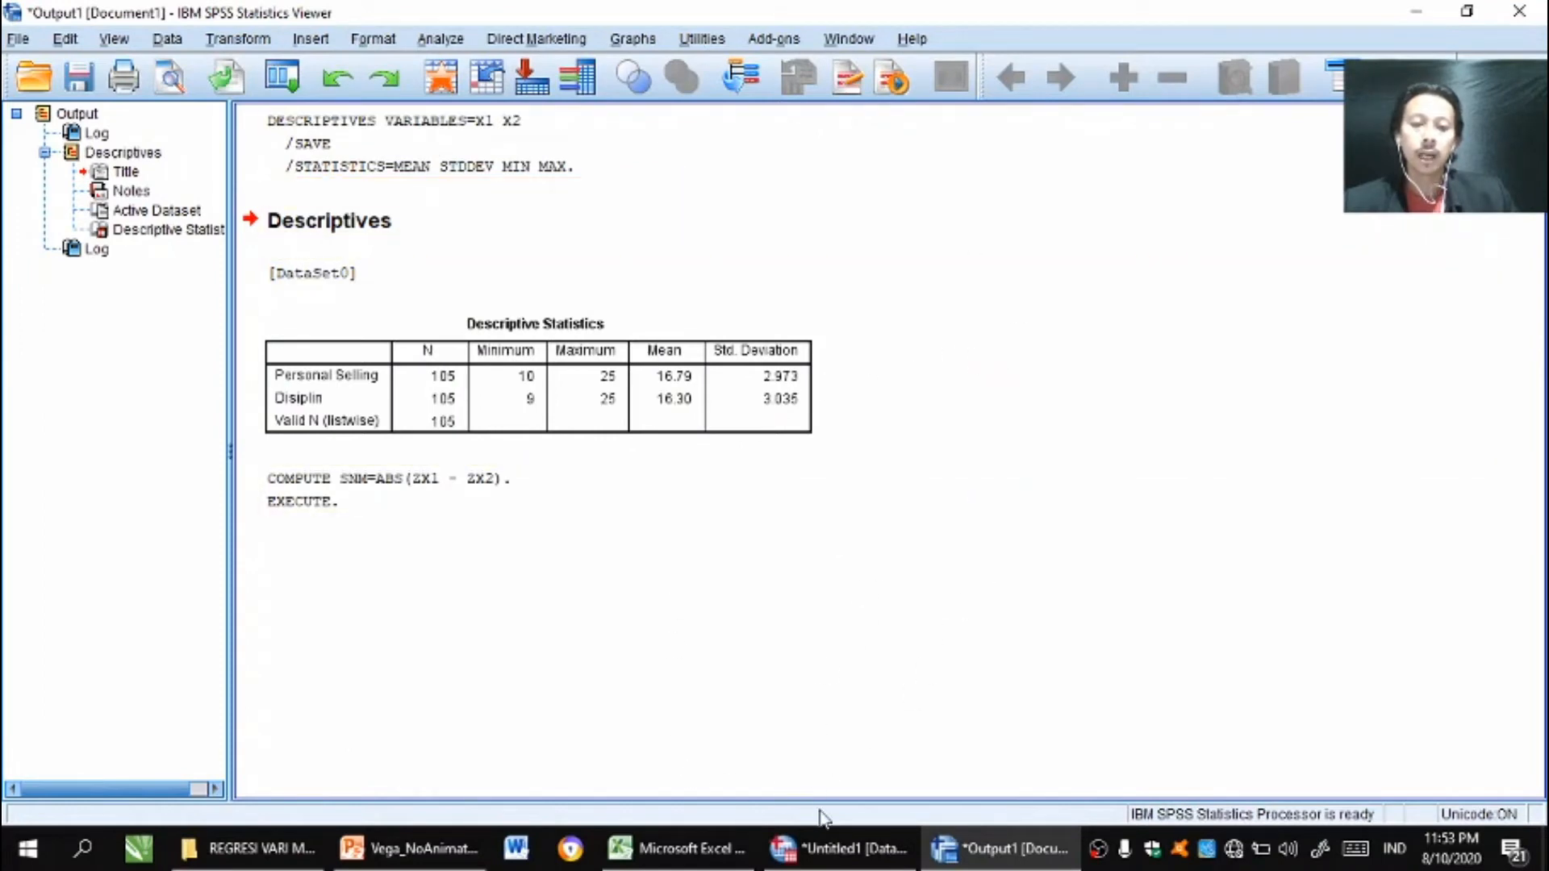
Return to the Data Editor and set up a Linear Regression with Kinerja Penjualan [Y] as the dependent variable
{"action": "left_click", "coordinate": [858, 864]}
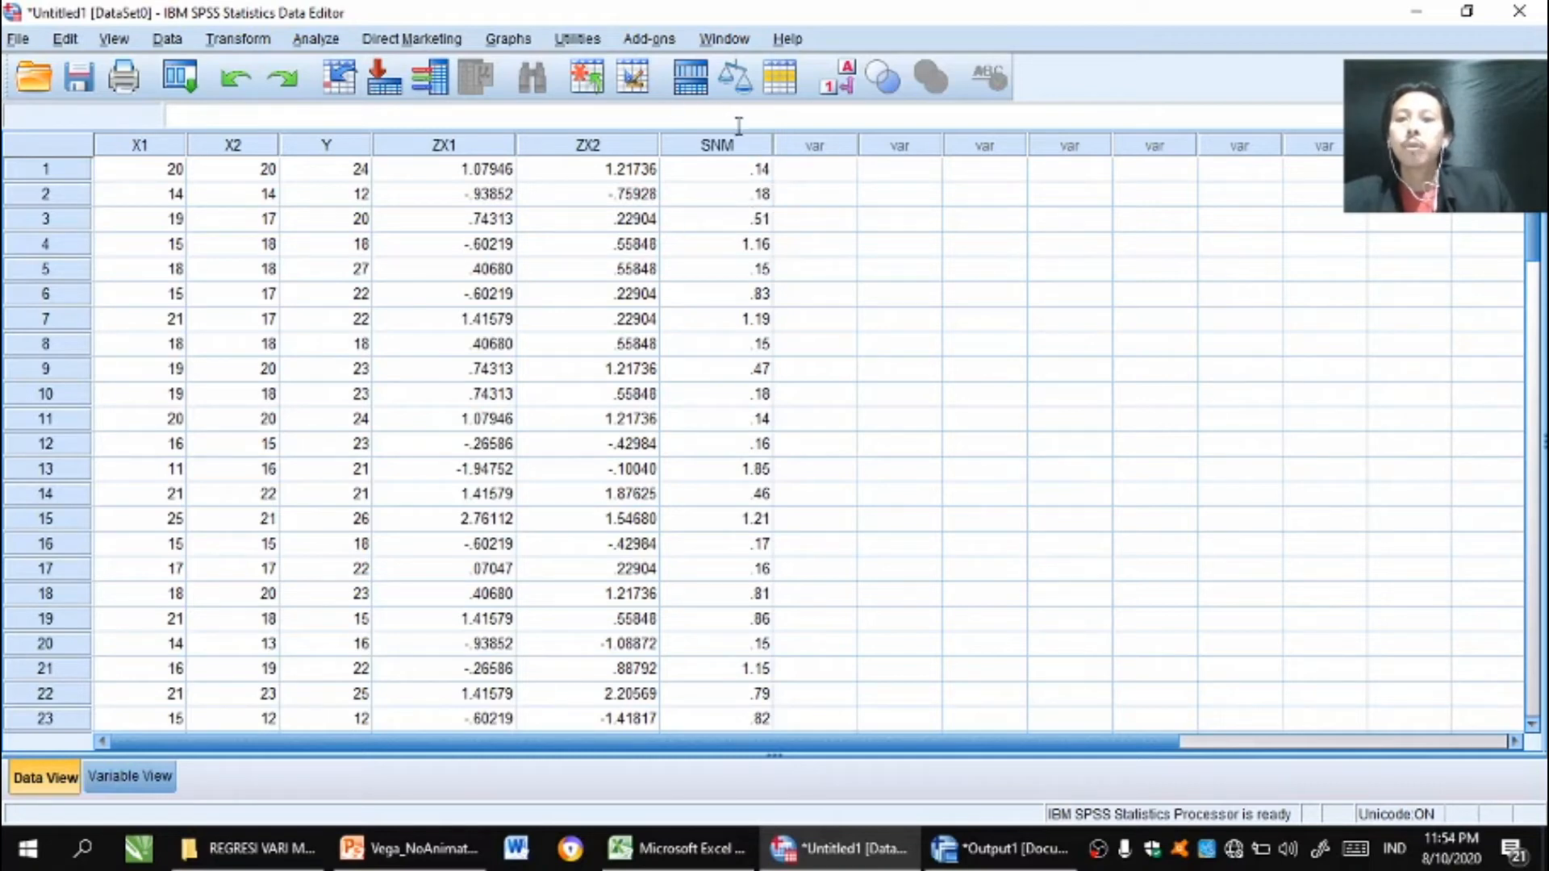
{"action": "left_click", "coordinate": [314, 40]}
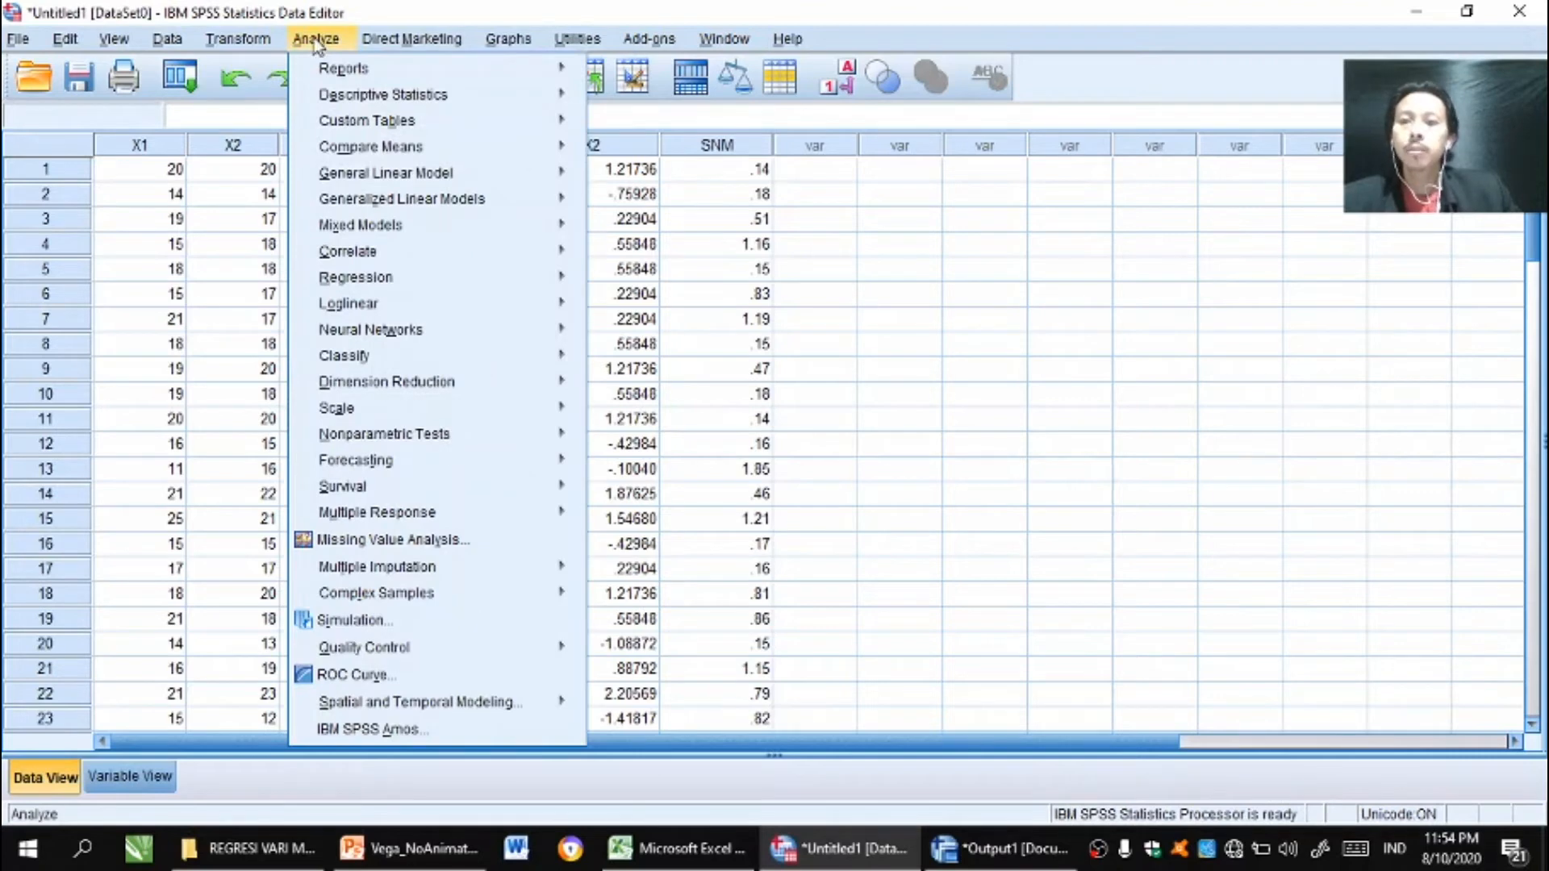
{"action": "mouse_move", "coordinate": [350, 98]}
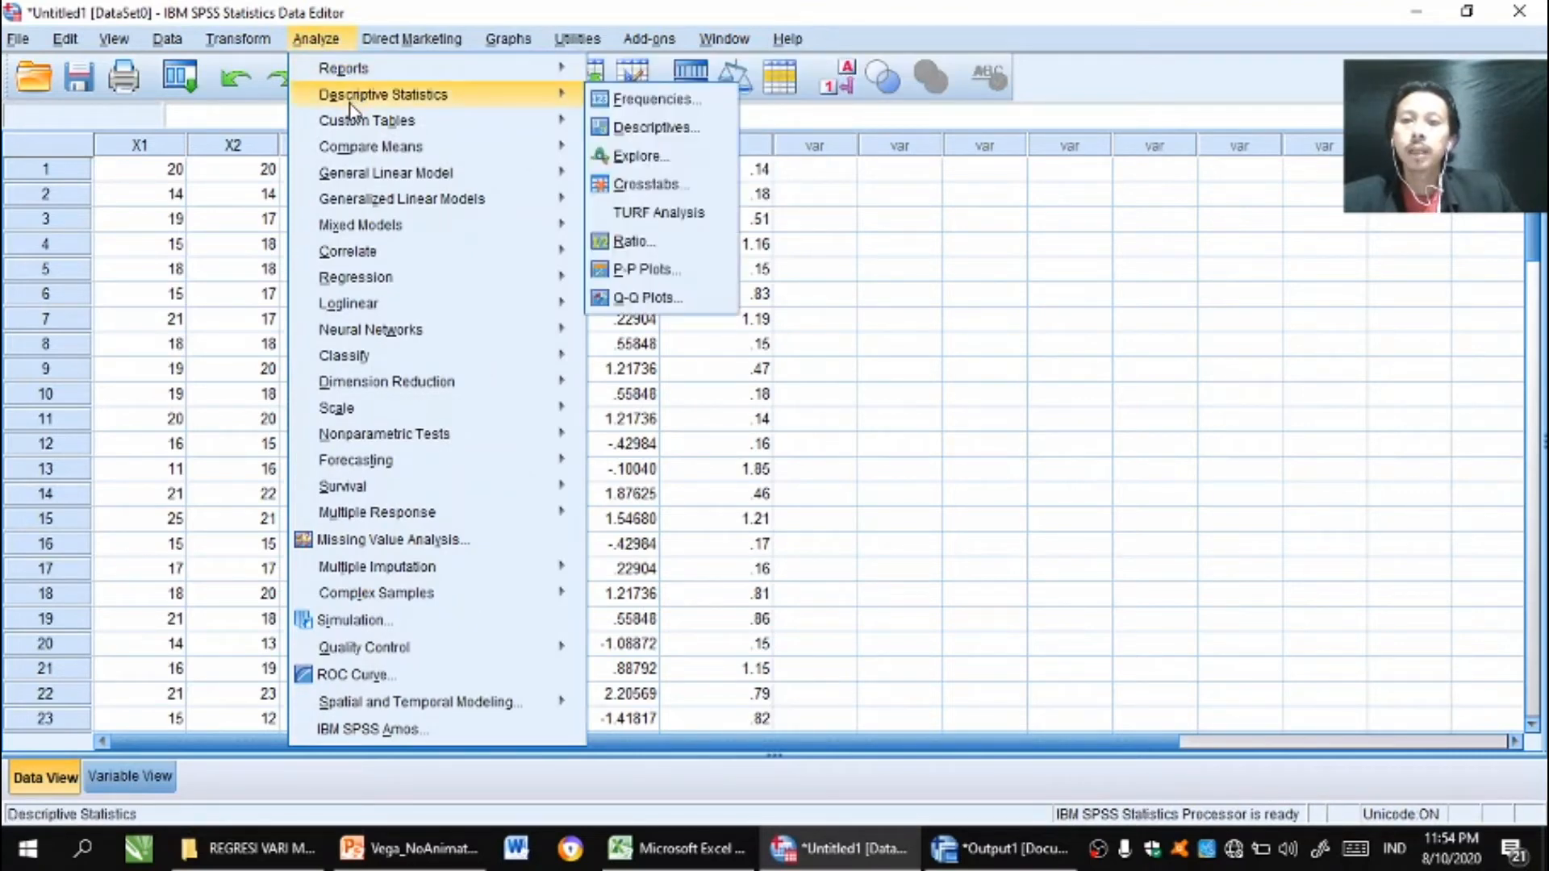
{"action": "mouse_move", "coordinate": [367, 278]}
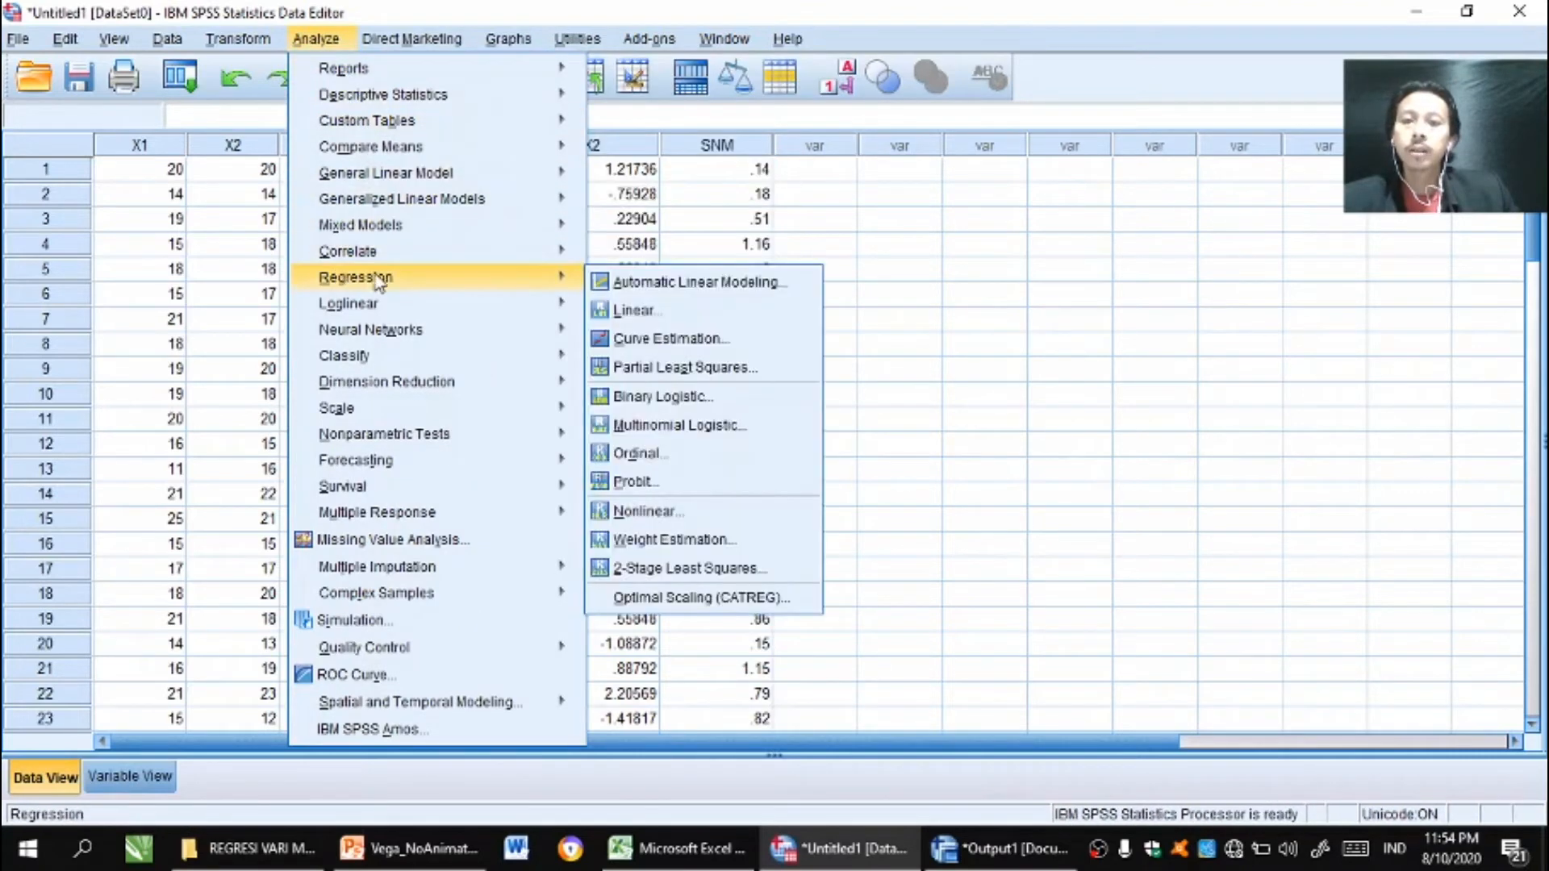
{"action": "left_click", "coordinate": [622, 315]}
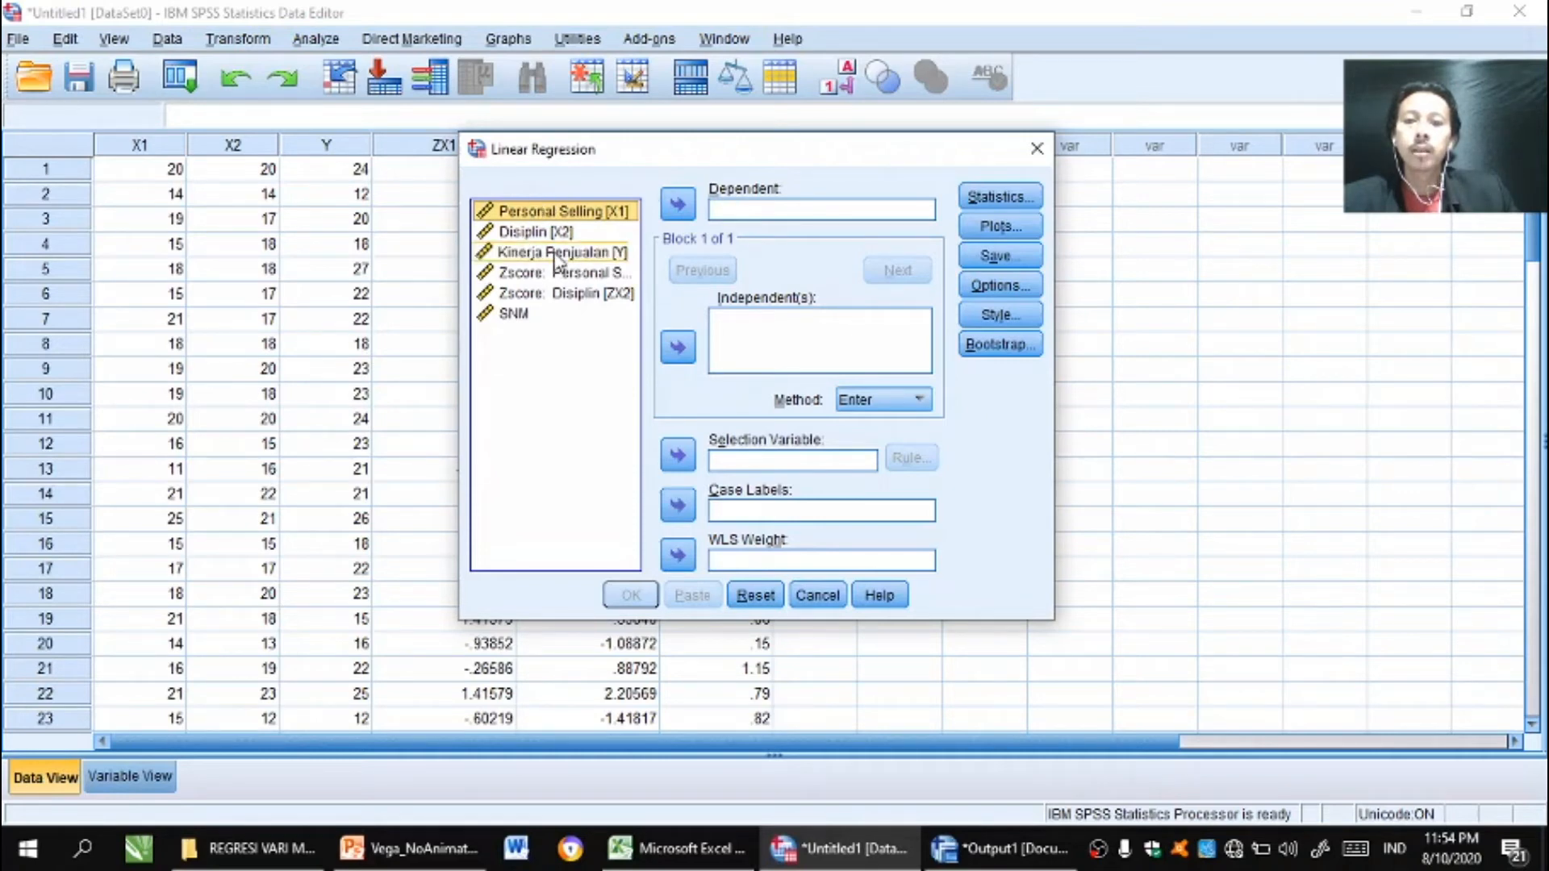
{"action": "left_click", "coordinate": [557, 253]}
{"action": "left_click", "coordinate": [674, 205]}
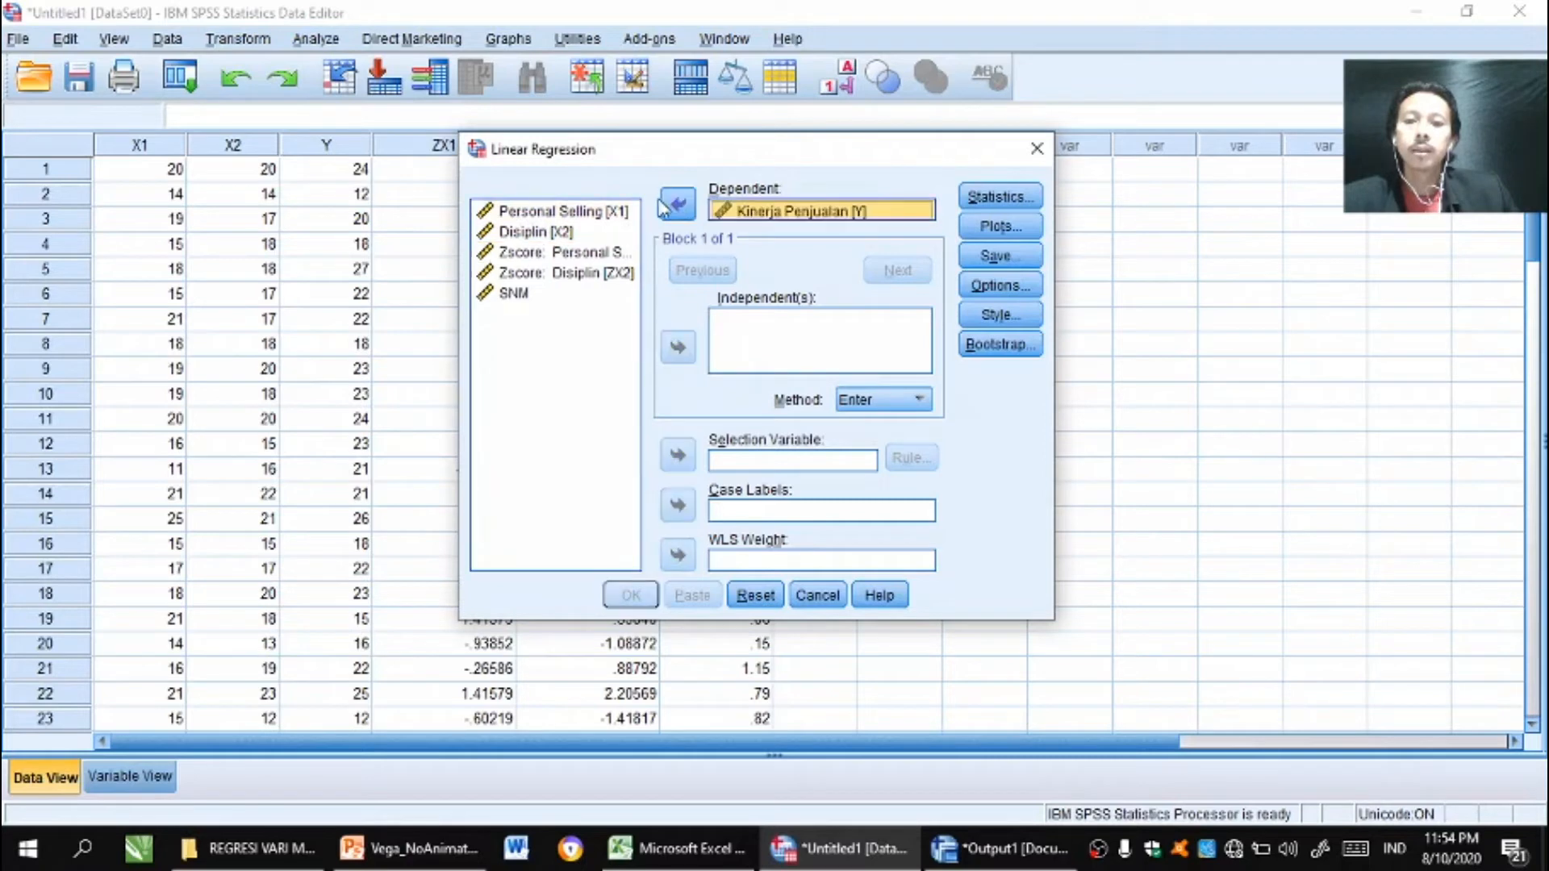
Add Zscore: Personal Selling [ZX1], Zscore: Disiplin [ZX2] and SNM as independent variables with the Enter method and run the regression
{"action": "left_click", "coordinate": [615, 230]}
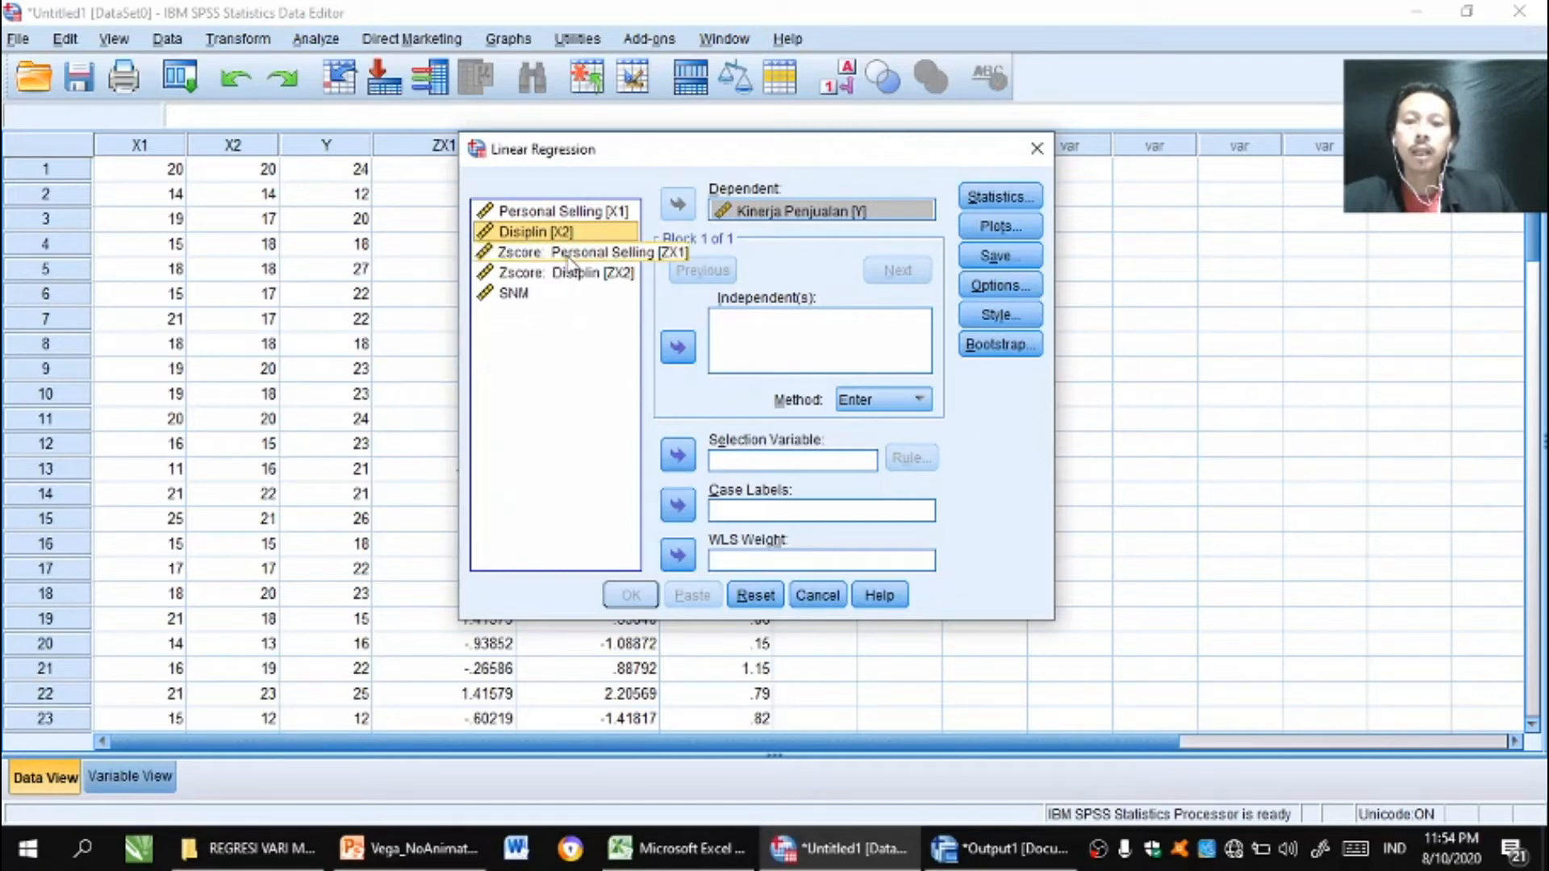
{"action": "left_click", "coordinate": [617, 260]}
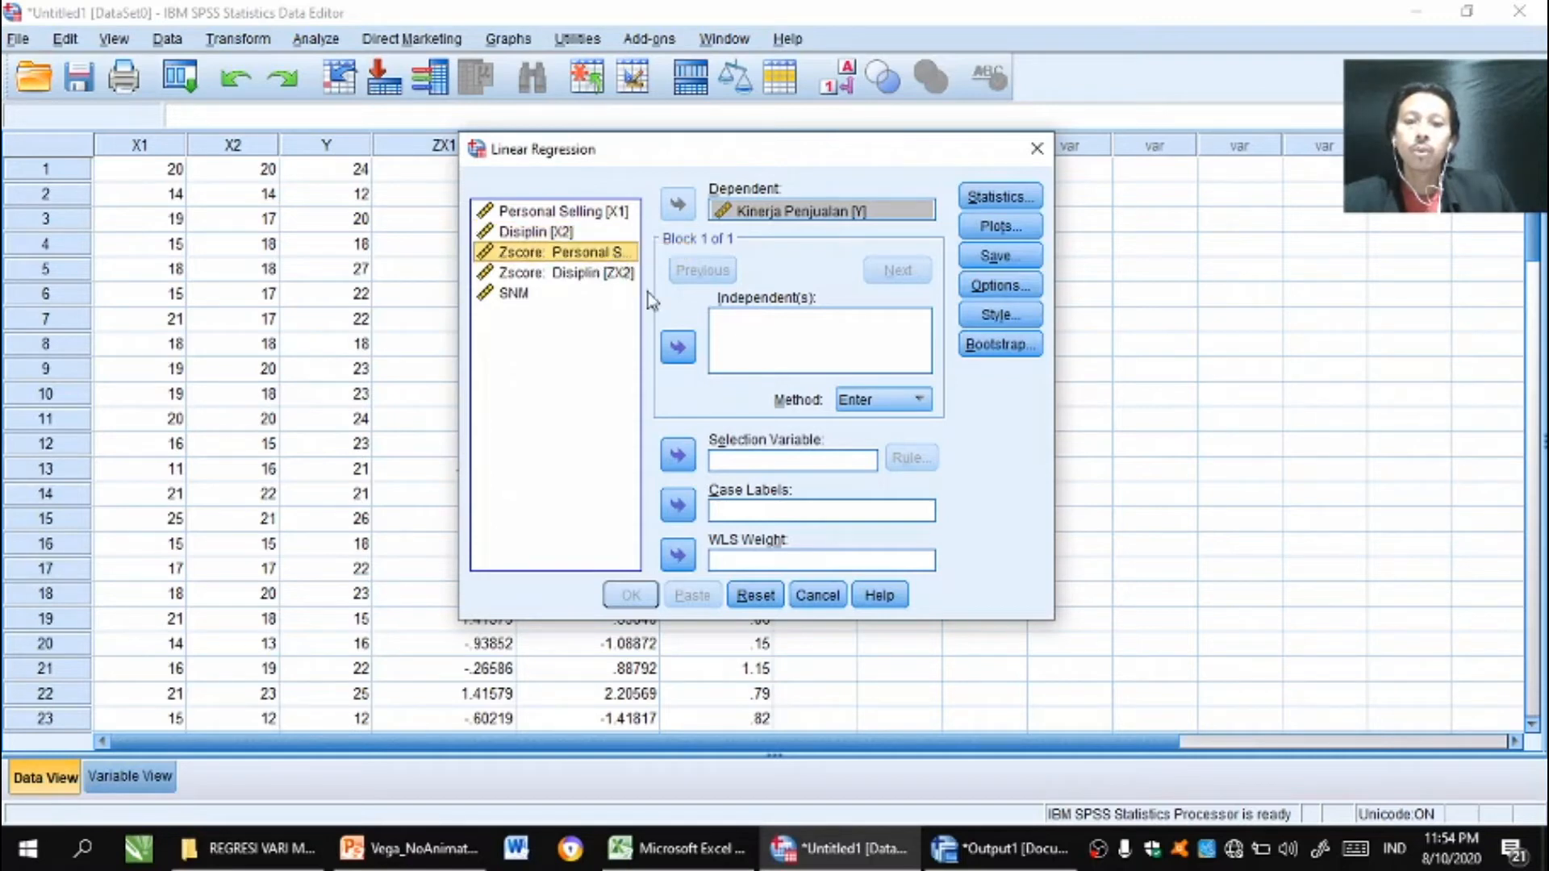
{"action": "left_click", "coordinate": [678, 348]}
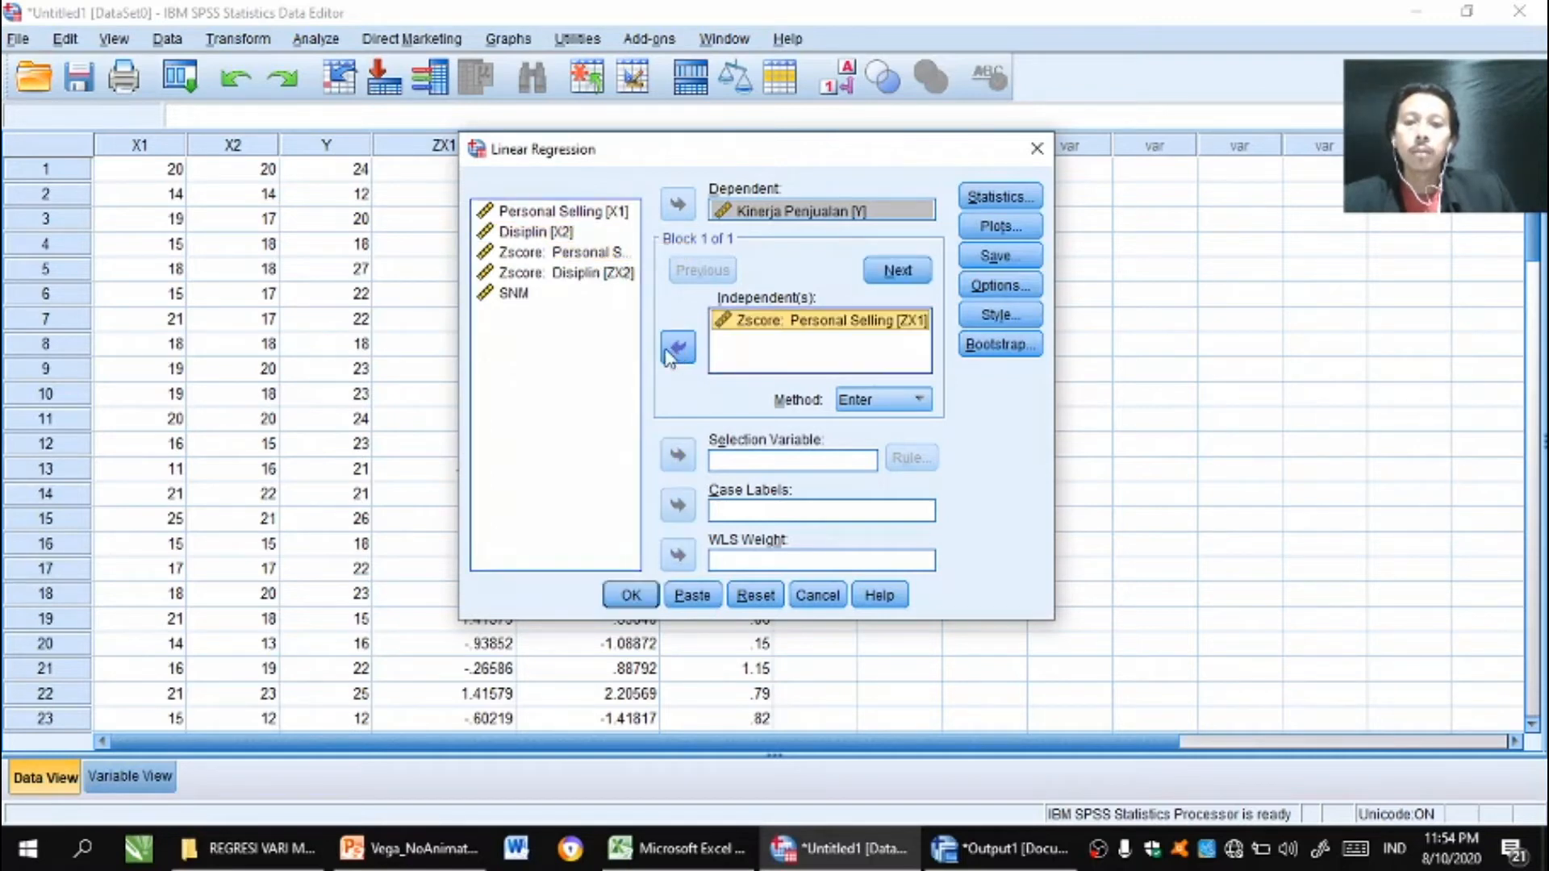
{"action": "left_click", "coordinate": [571, 274]}
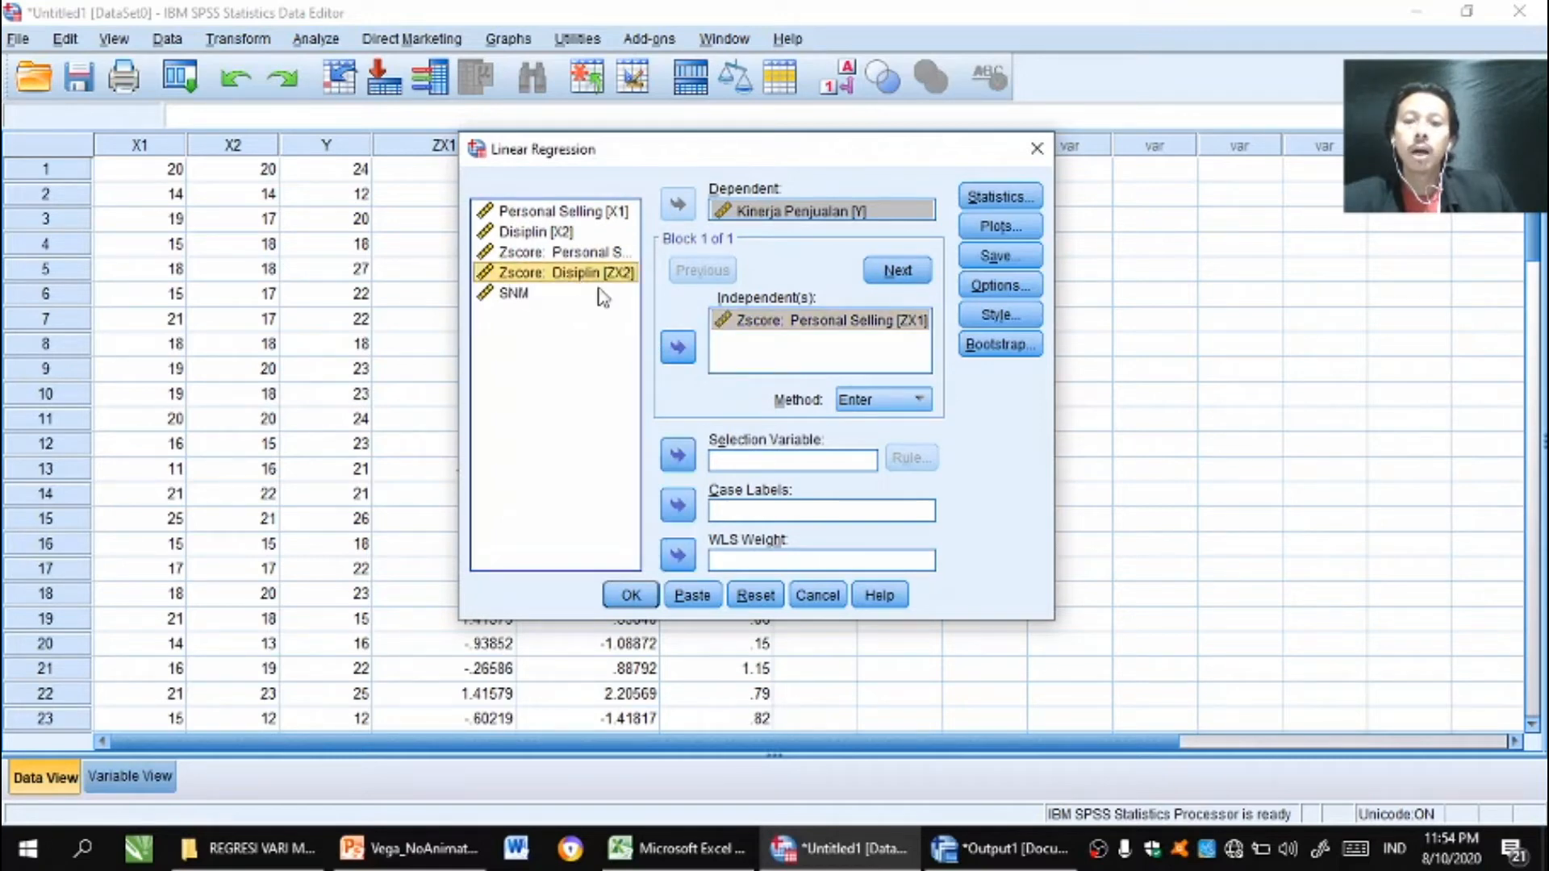
{"action": "left_click", "coordinate": [678, 347]}
{"action": "left_click", "coordinate": [509, 295]}
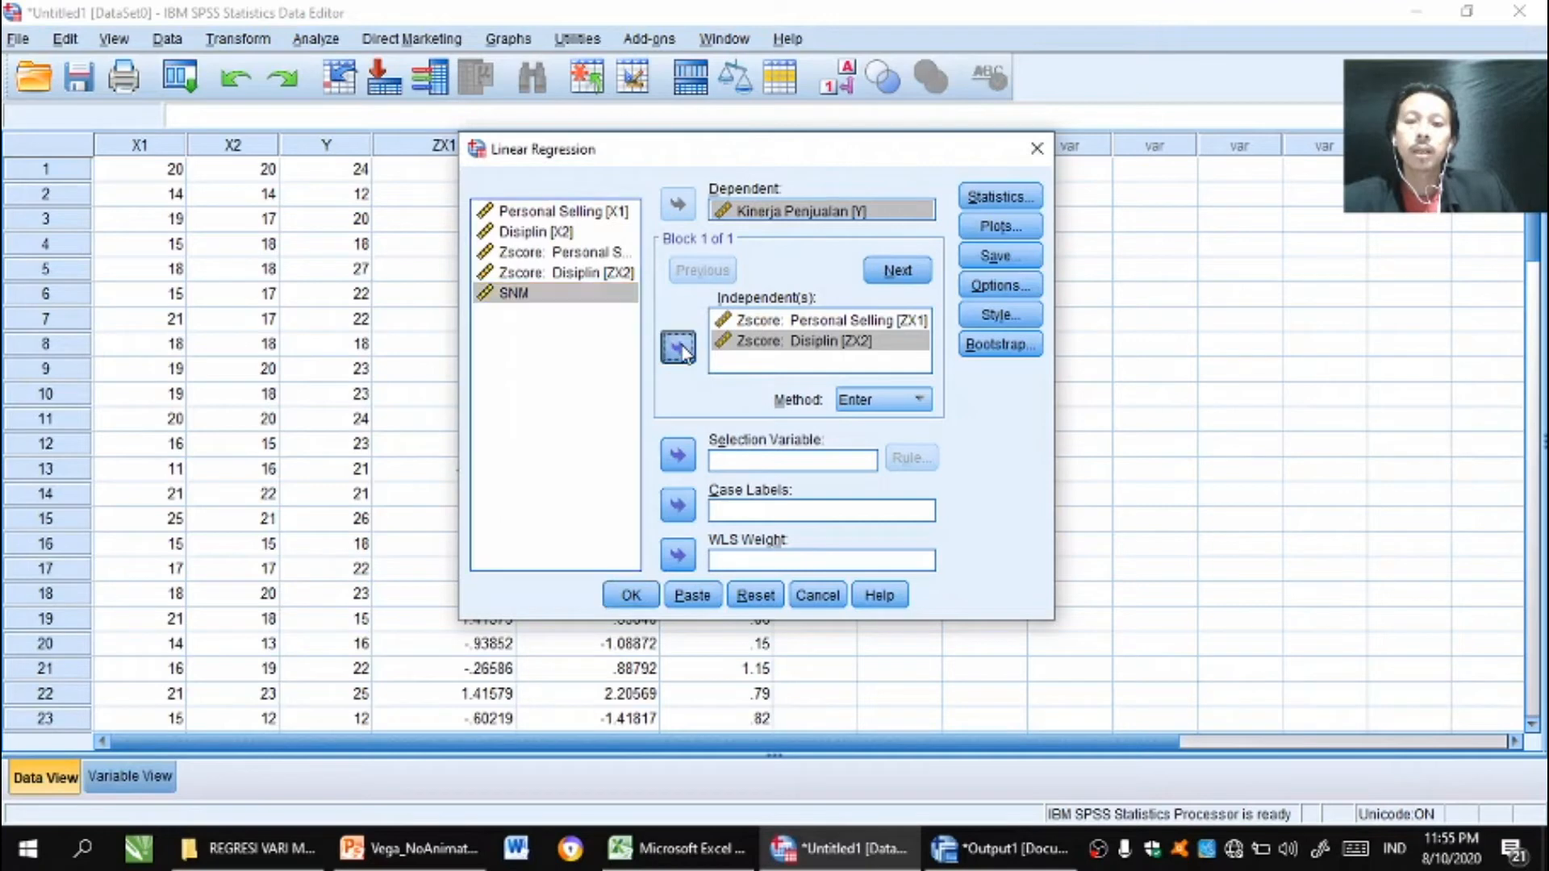
{"action": "left_click", "coordinate": [679, 348]}
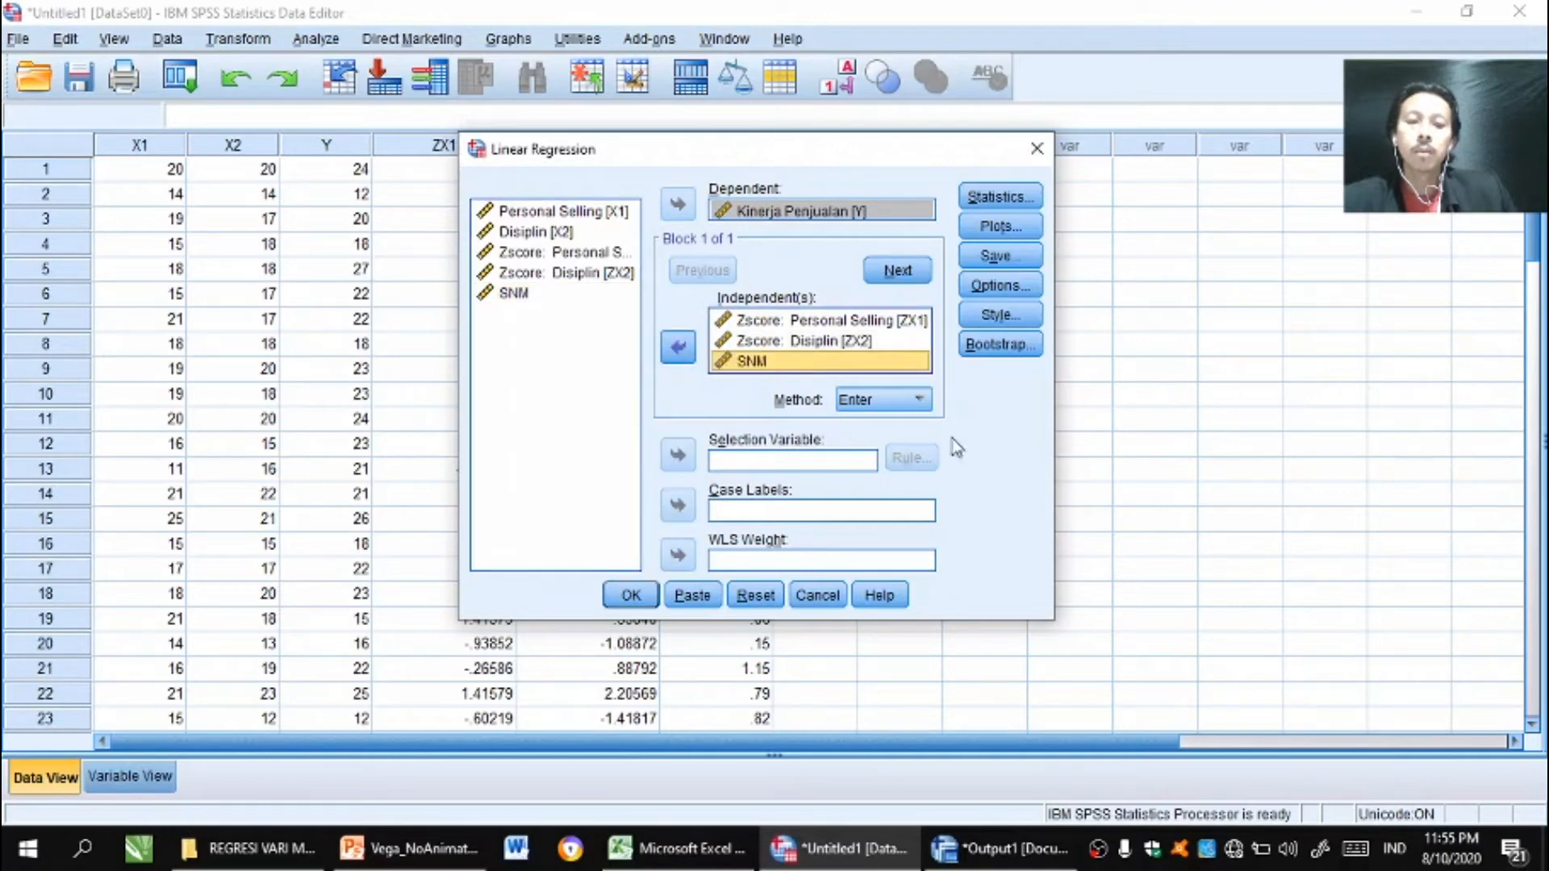
{"action": "left_click", "coordinate": [645, 598]}
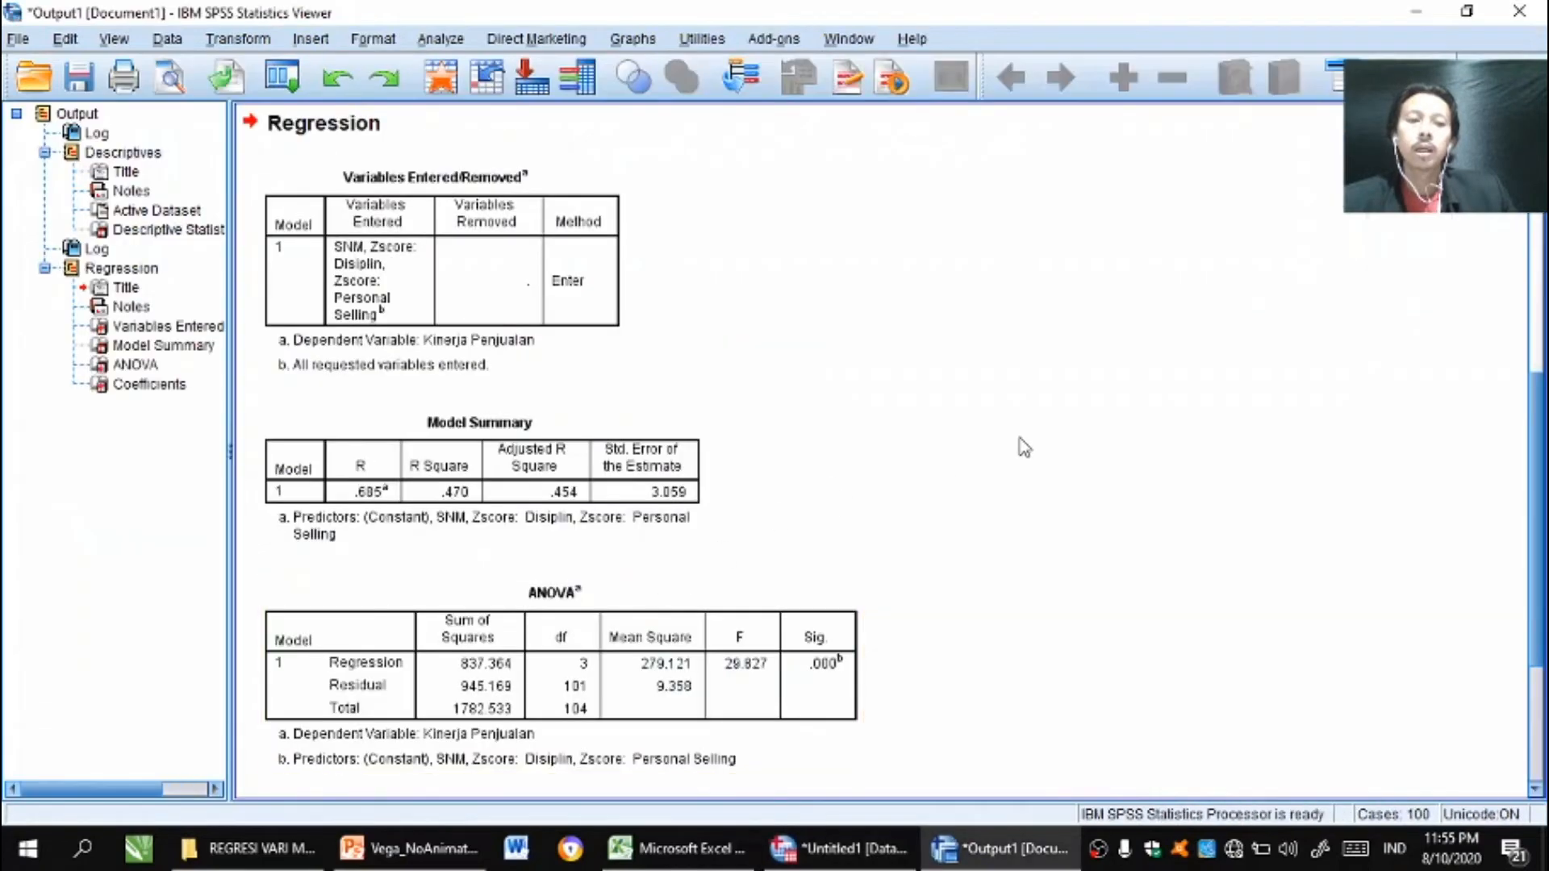
Examine the regression's Variables Entered/Removed, Model Summary, ANOVA and Coefficients tables, and switch to the PowerPoint slide interpreting the coefficients
{"action": "left_click", "coordinate": [771, 742]}
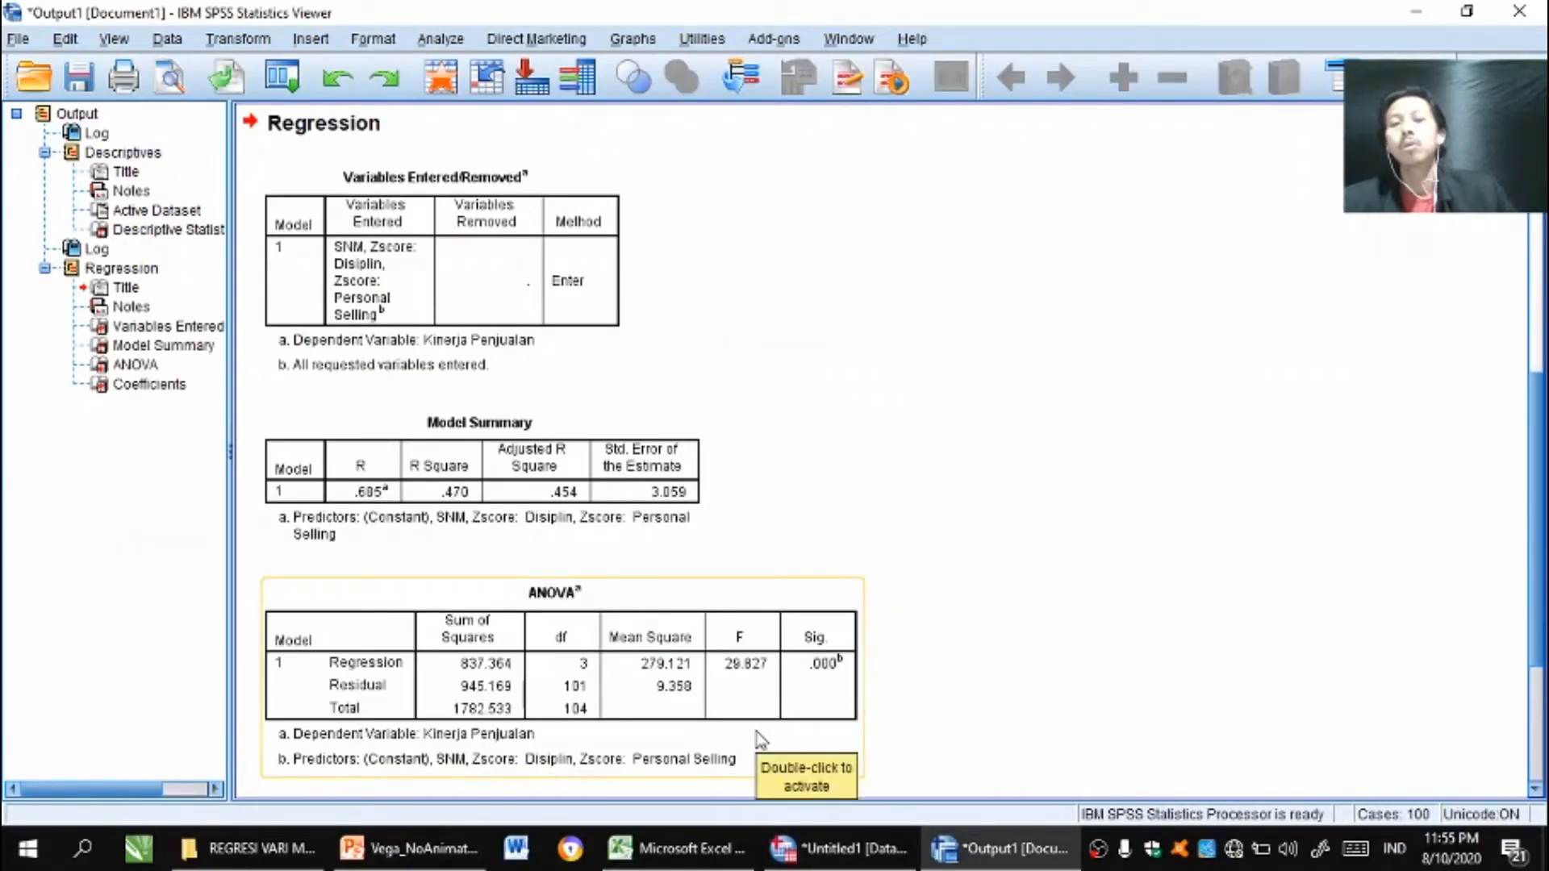
{"action": "left_click", "coordinate": [1422, 584]}
{"action": "left_click", "coordinate": [585, 331]}
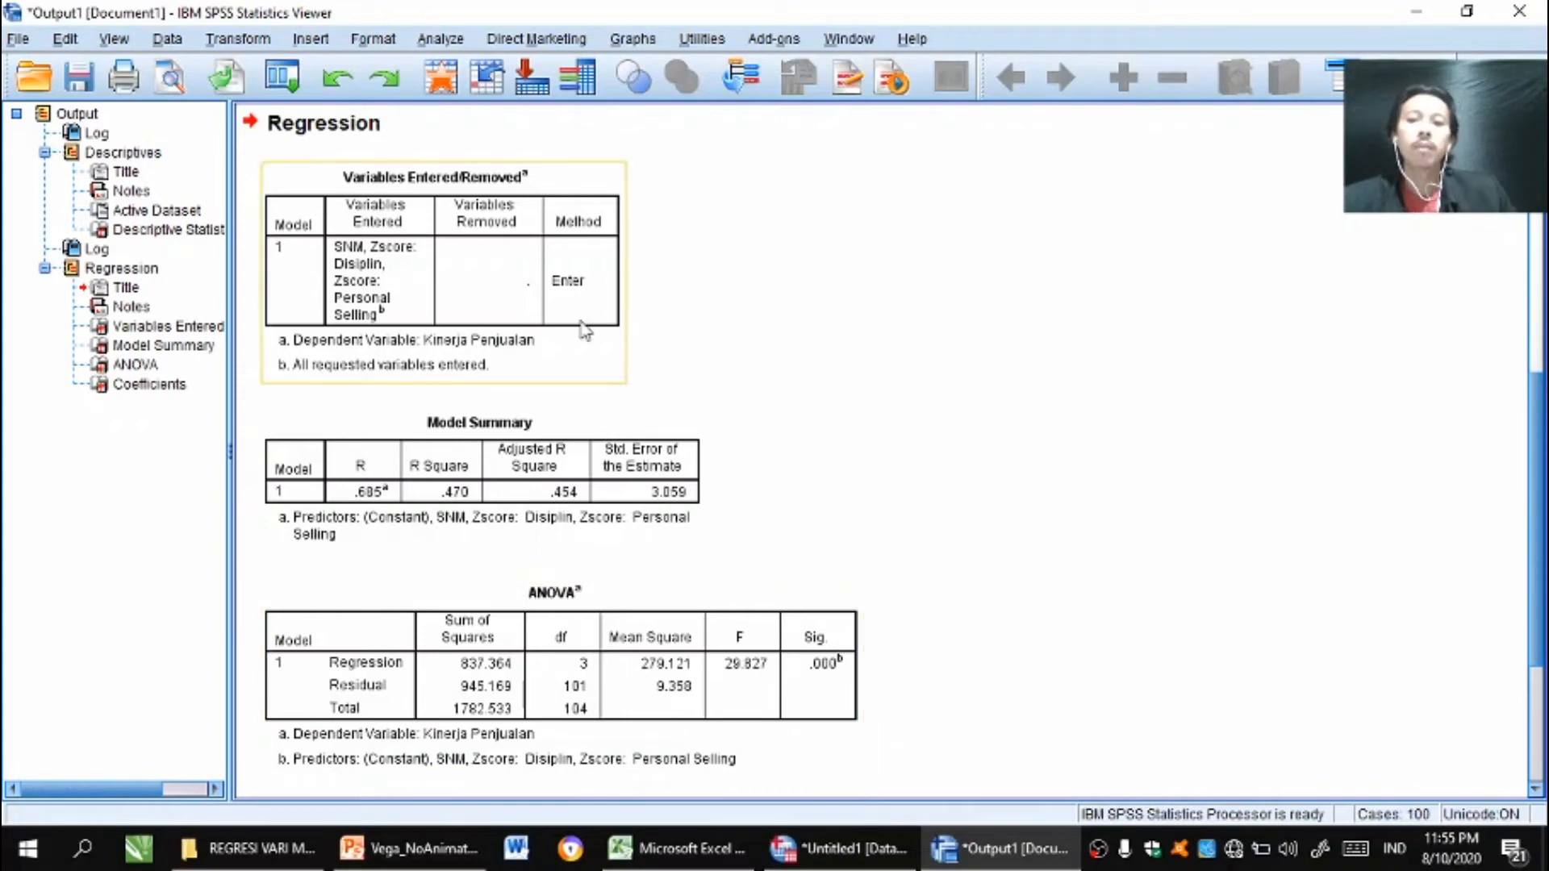
{"action": "left_click", "coordinate": [730, 335]}
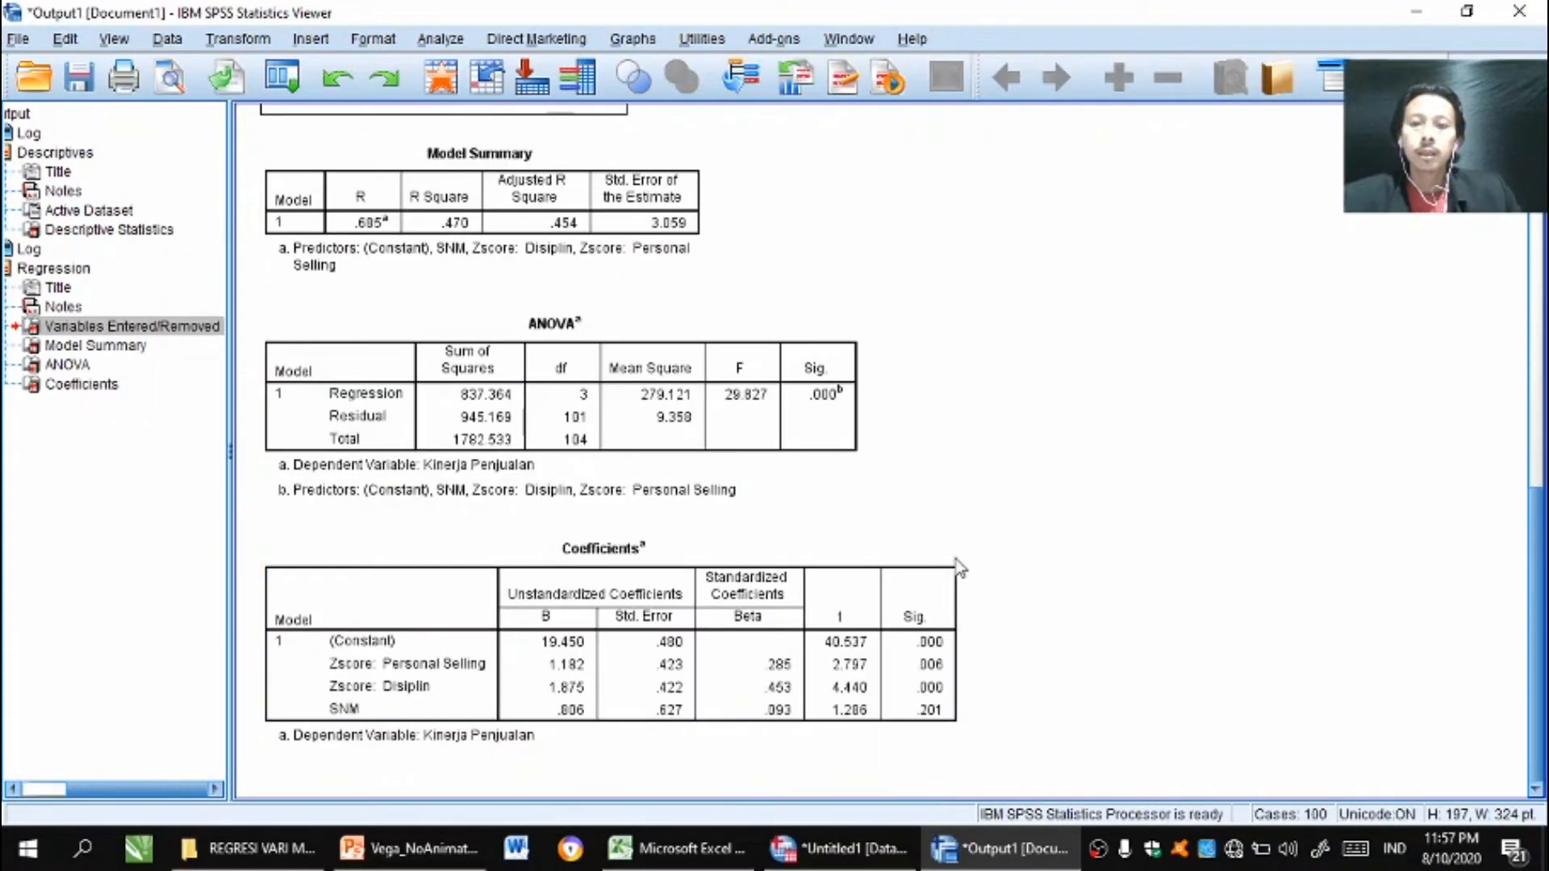
{"action": "left_click", "coordinate": [536, 432]}
{"action": "left_click", "coordinate": [380, 132]}
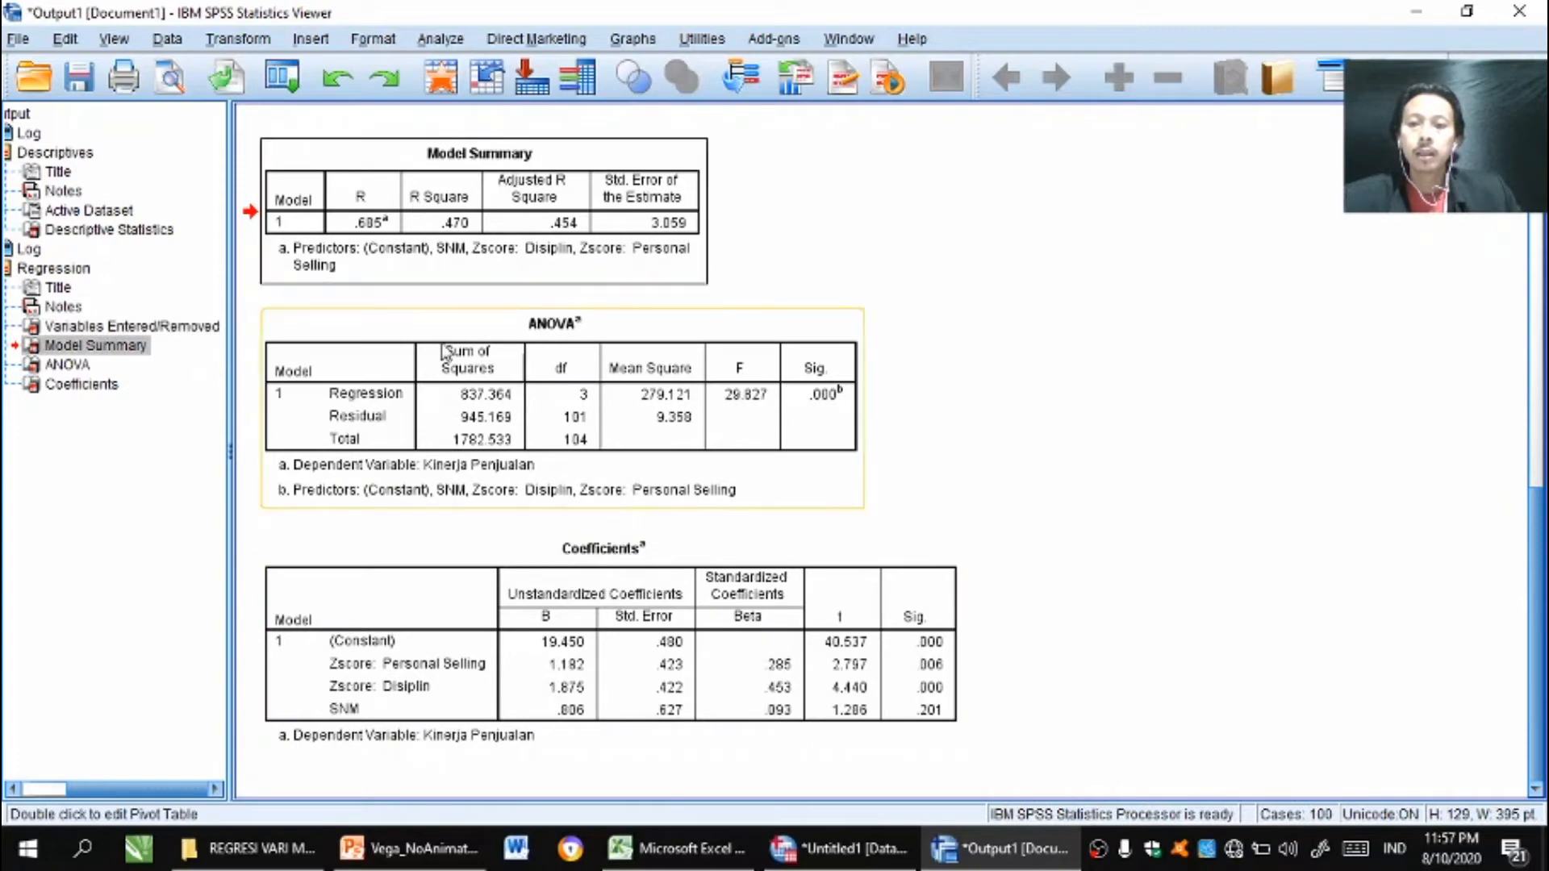
{"action": "left_click", "coordinate": [458, 399]}
{"action": "left_click", "coordinate": [553, 657]}
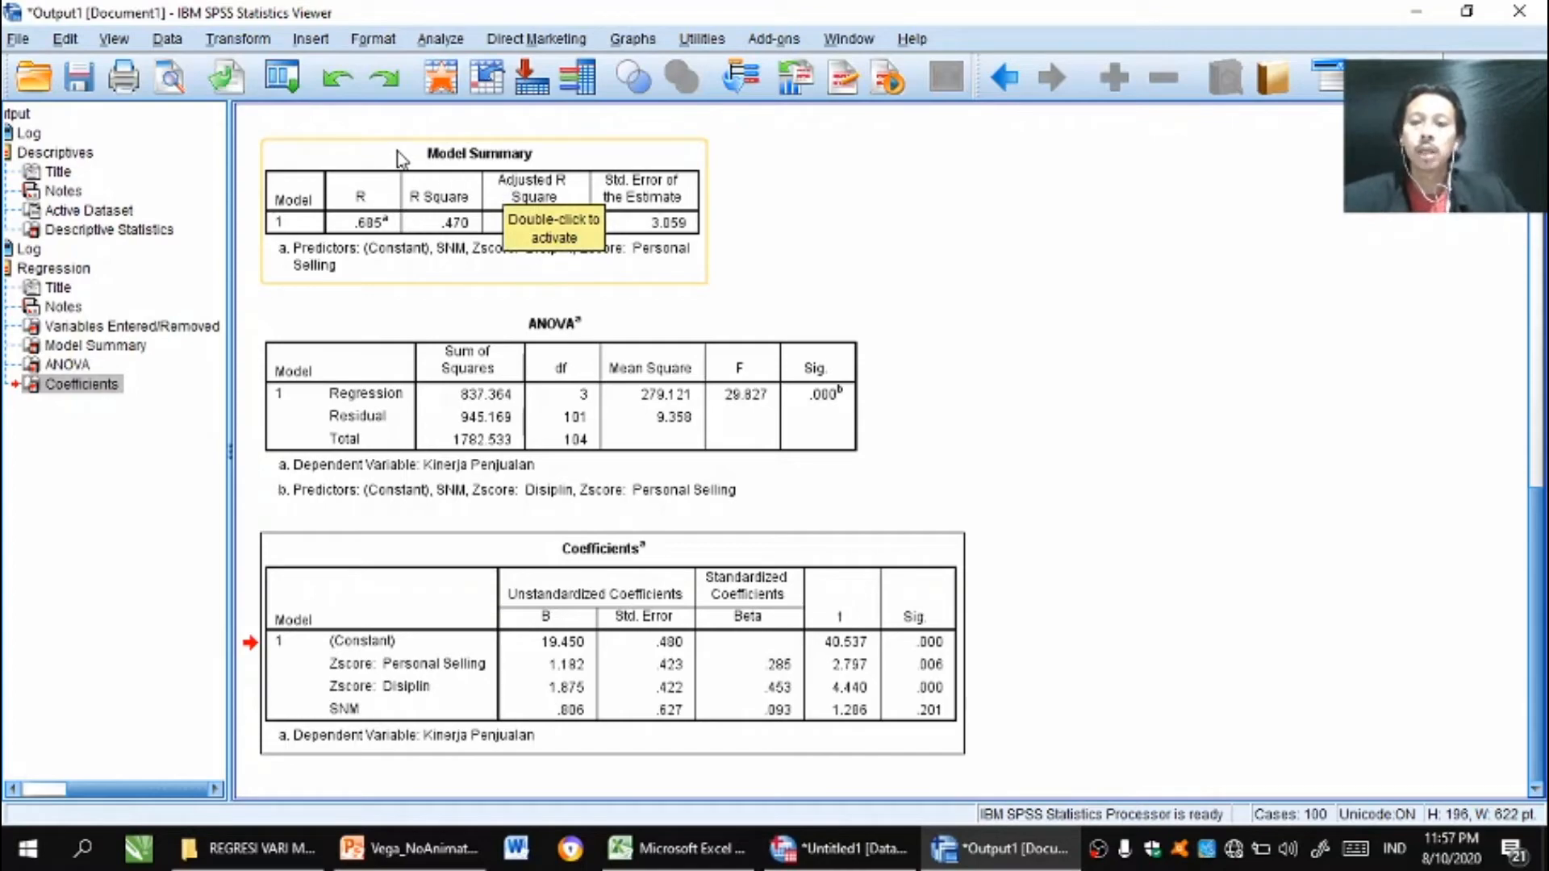
{"action": "left_click", "coordinate": [395, 848]}
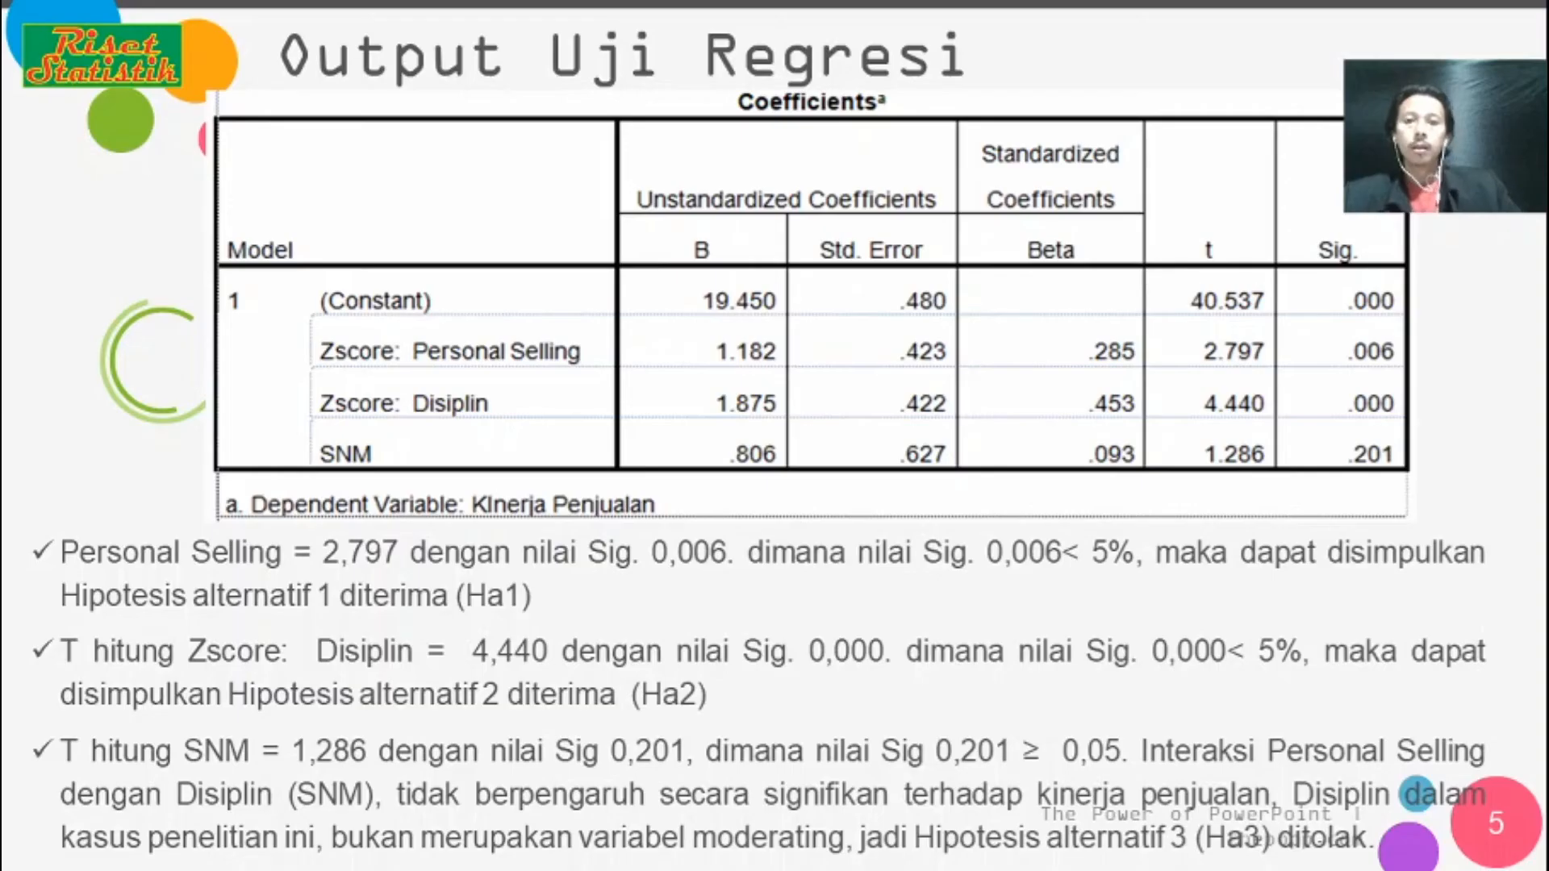